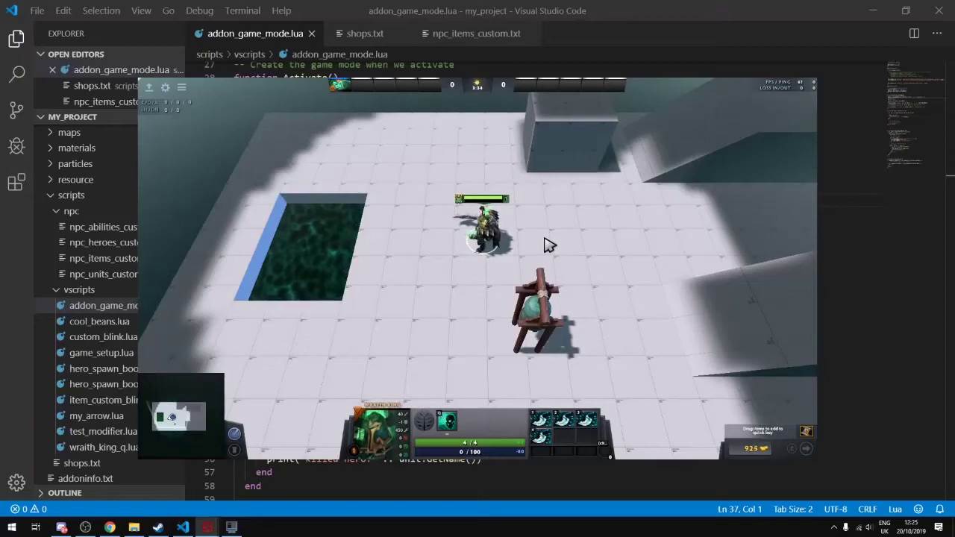
Walk the hero around the test map and up and down the ramp to examine the terrain in game.
right_click(614, 230)
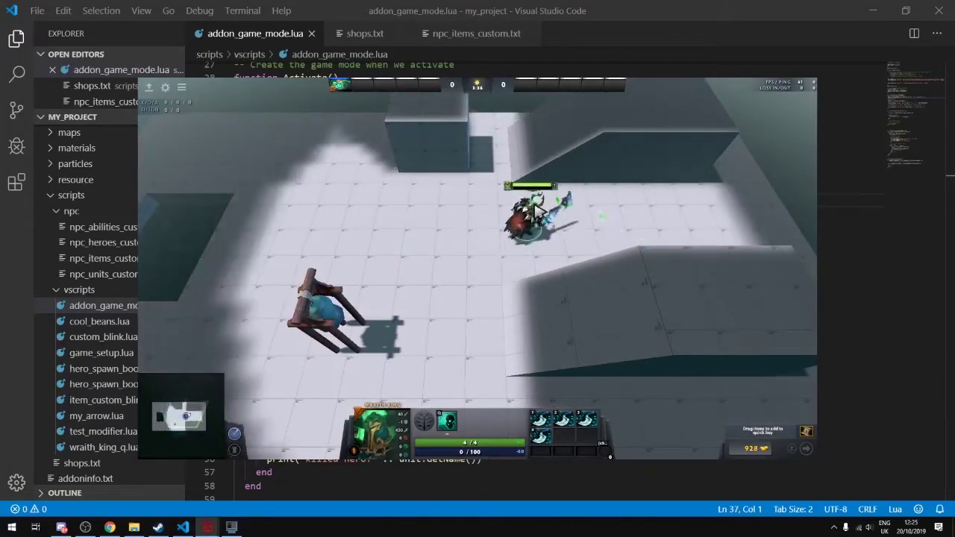
right_click(418, 196)
right_click(429, 242)
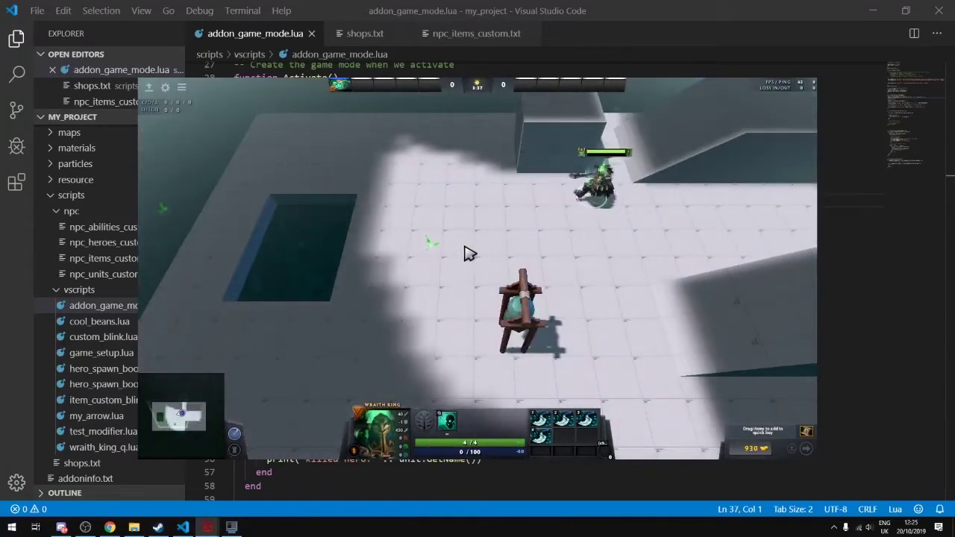
right_click(448, 259)
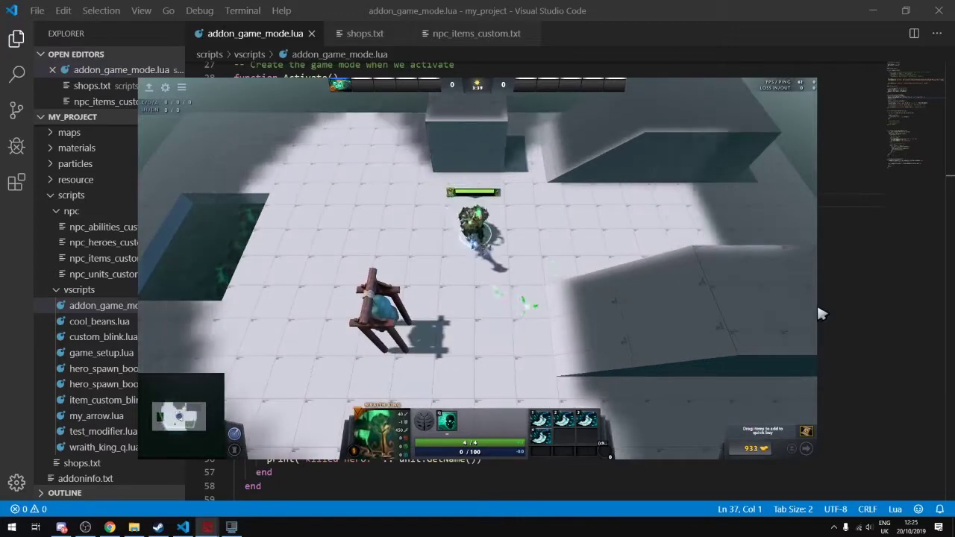
right_click(643, 305)
right_click(515, 300)
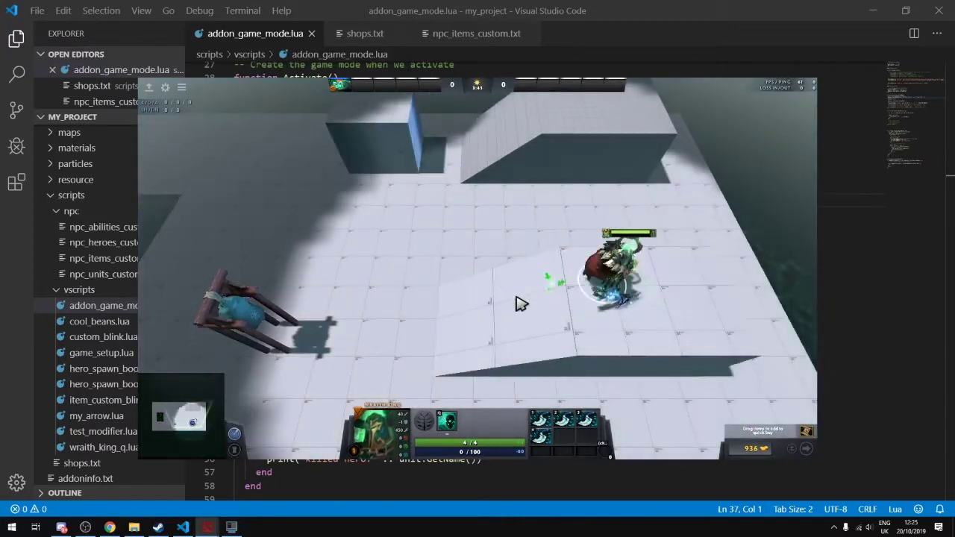
right_click(414, 246)
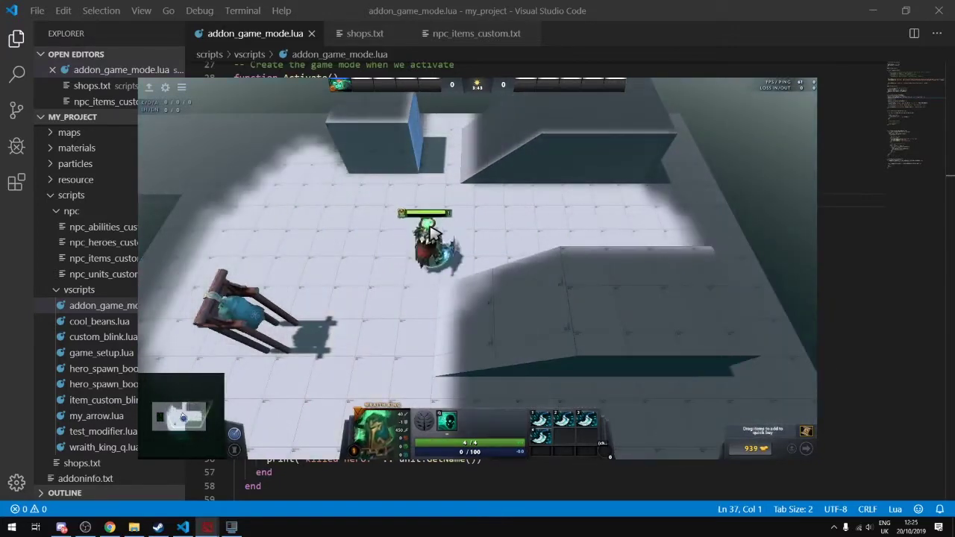
right_click(526, 313)
right_click(624, 306)
right_click(629, 293)
right_click(489, 291)
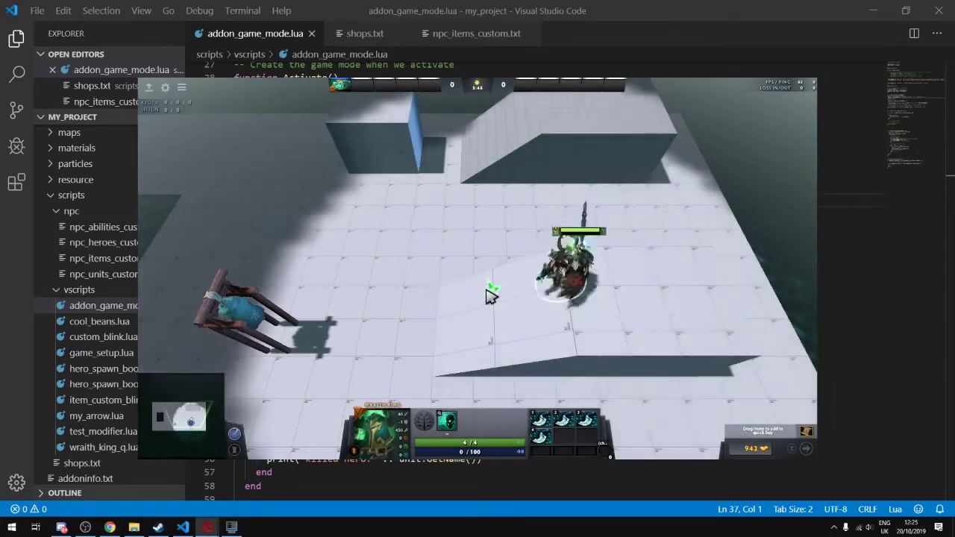
right_click(473, 289)
right_click(428, 295)
right_click(396, 298)
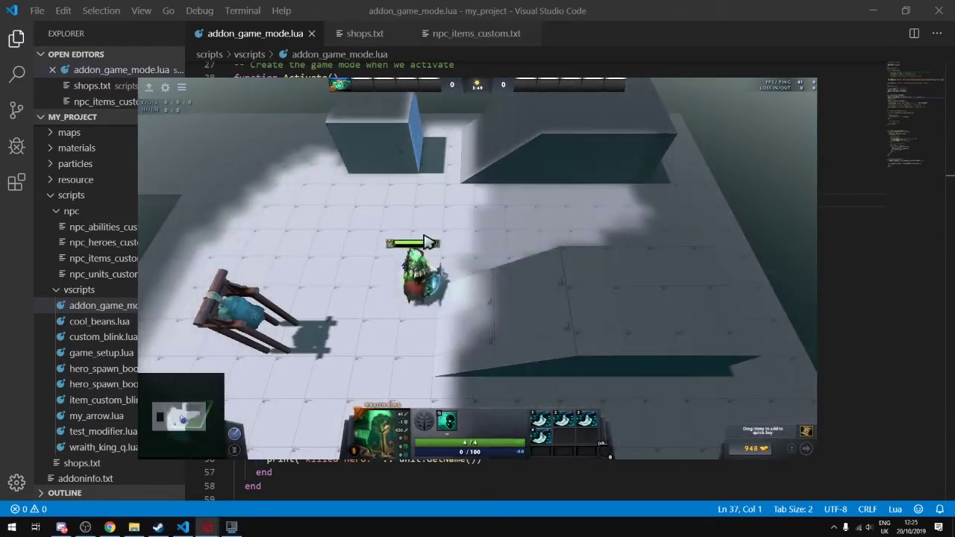
right_click(361, 236)
Switch from the game to the Hammer editor with tutorial_map.vmap.
key(alt+Tab)
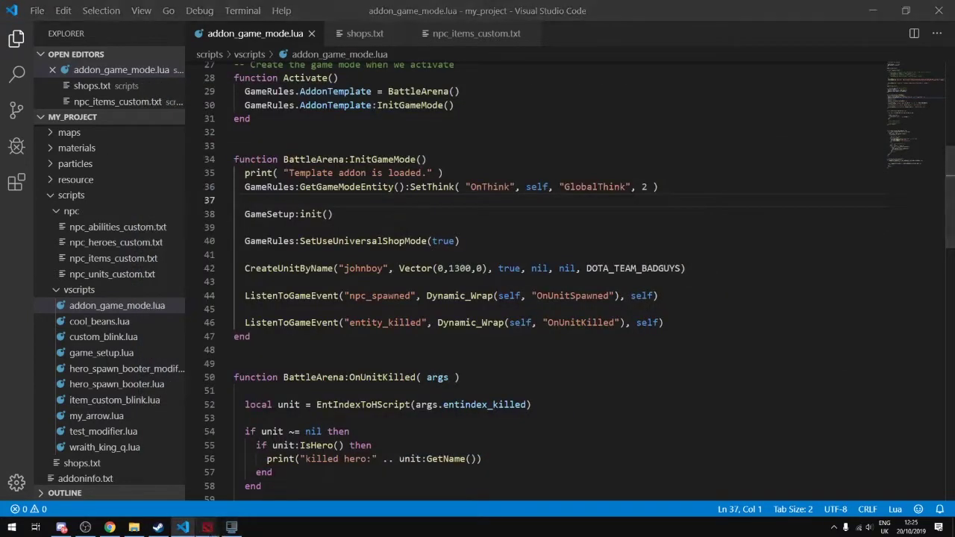
mouse_move(207, 528)
click(328, 478)
Create a prefab named stairs, centred on the origin, from the front grey ramp mesh and save it in maps/prefabs.
key(z)
key(w)
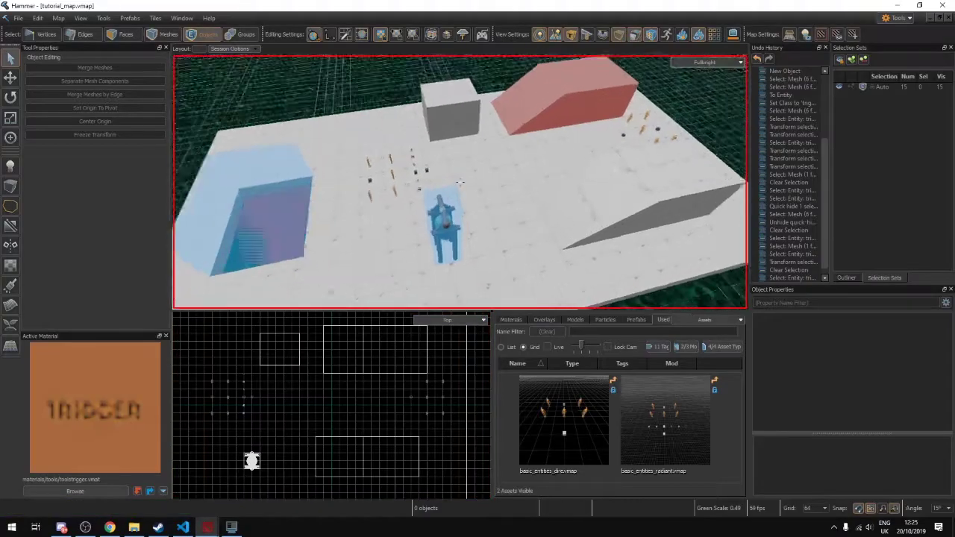
key(s)
key(z)
click(497, 227)
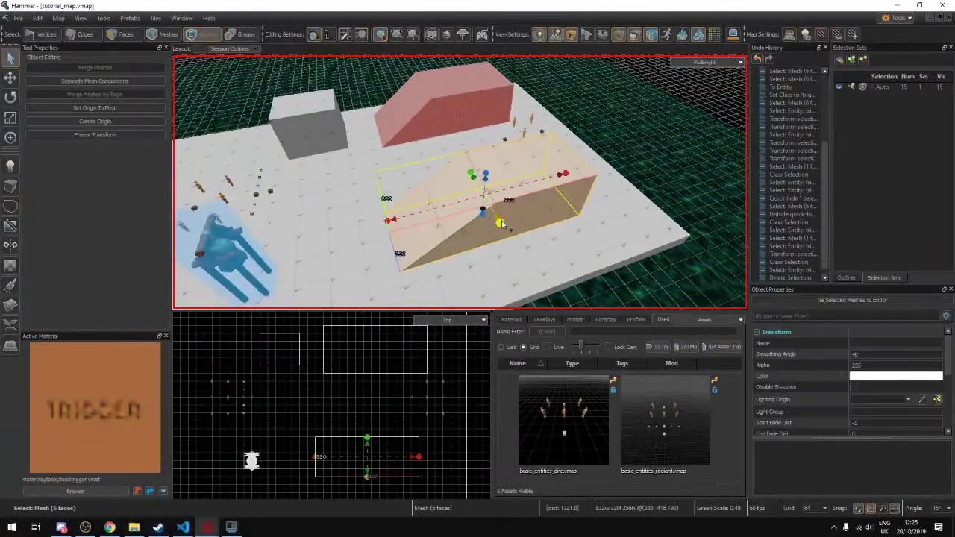
right_drag(497, 226, 429, 196)
click(131, 18)
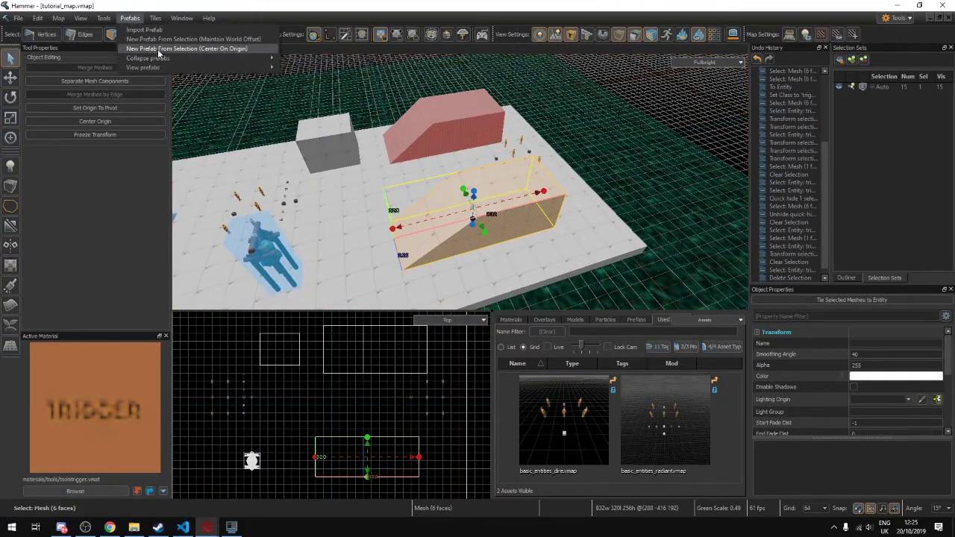
click(216, 48)
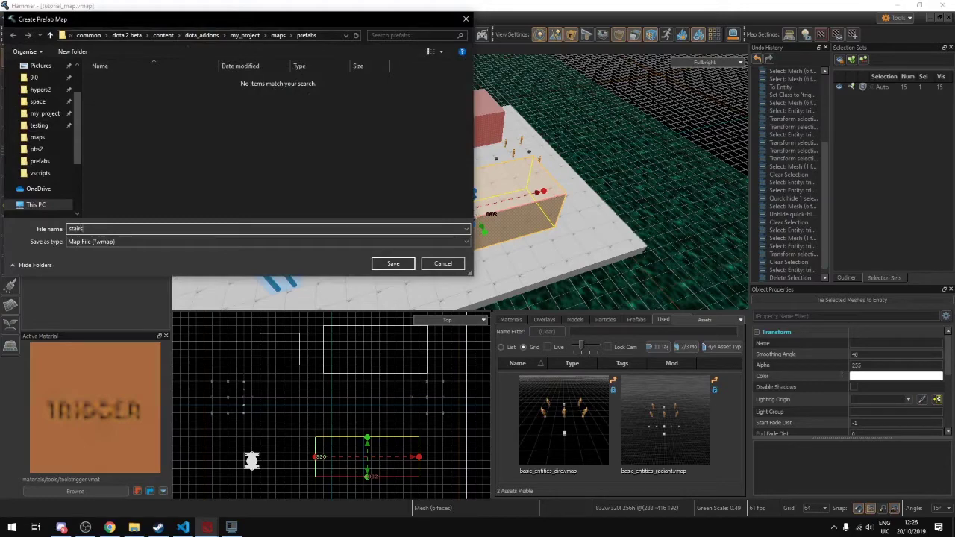
key(Return)
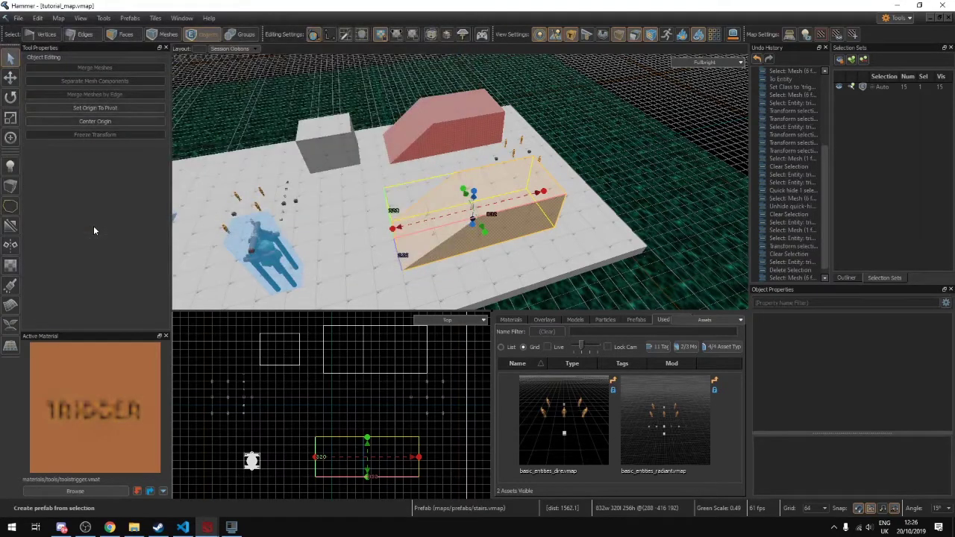
Show the prefab assets in a widened asset browser and filter them by the name "stai".
right_drag(461, 182, 460, 182)
click(635, 320)
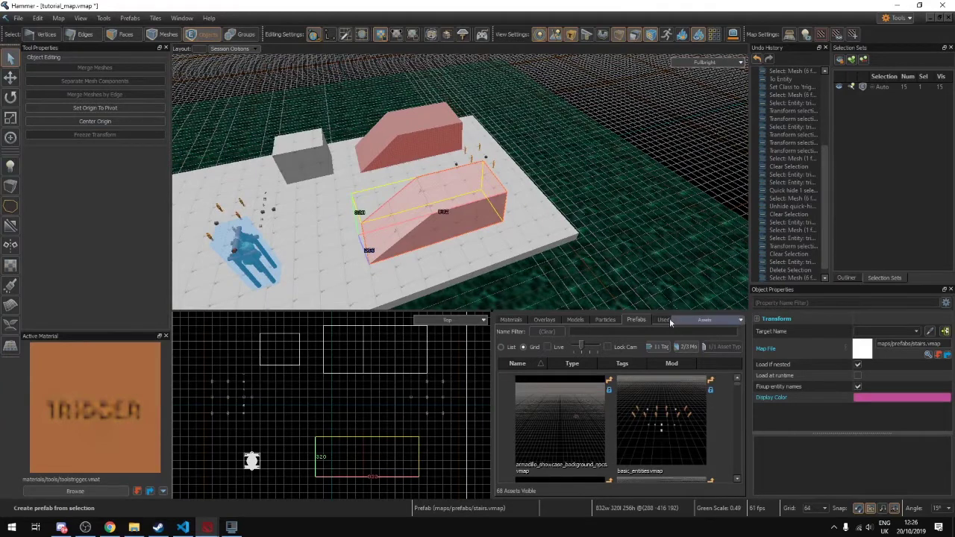
drag(490, 349, 401, 351)
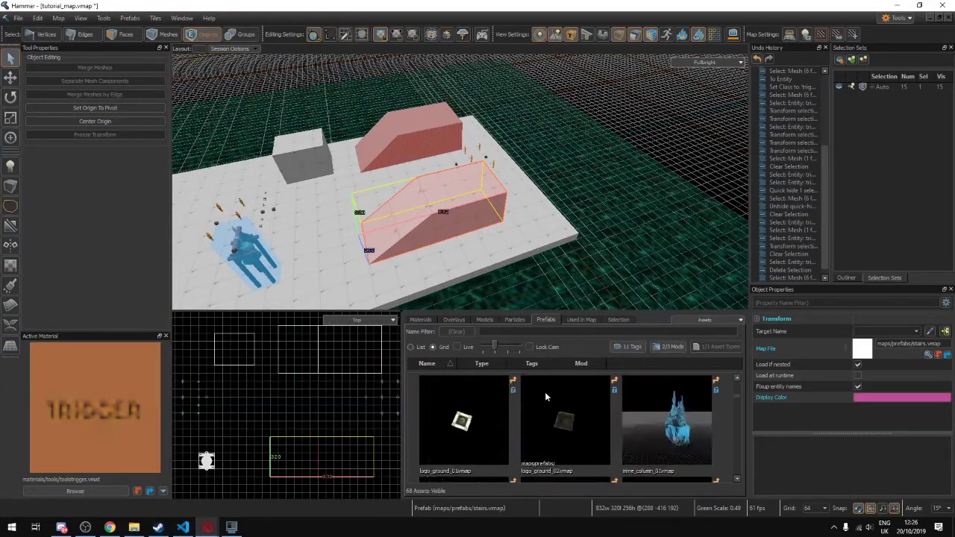
scroll(550, 406, down, 3)
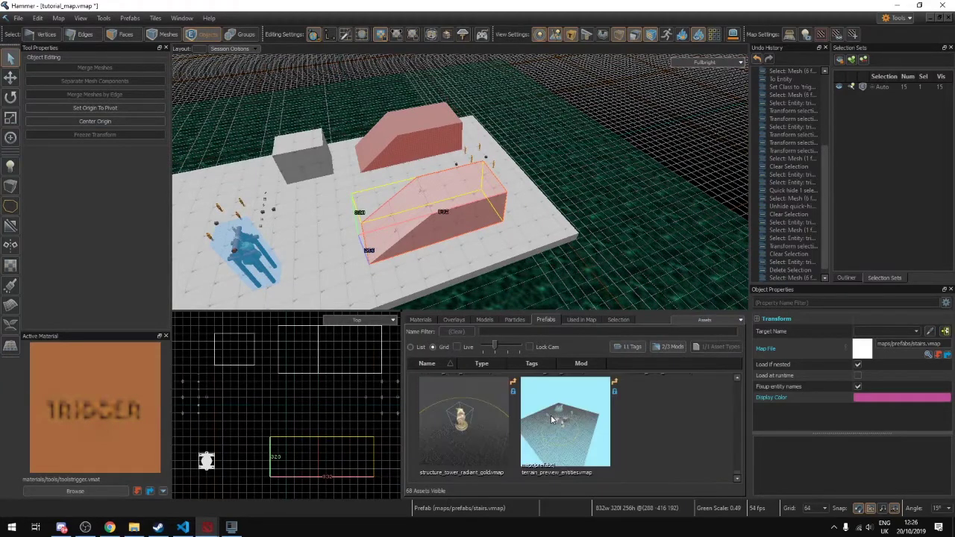
scroll(552, 420, up, 15)
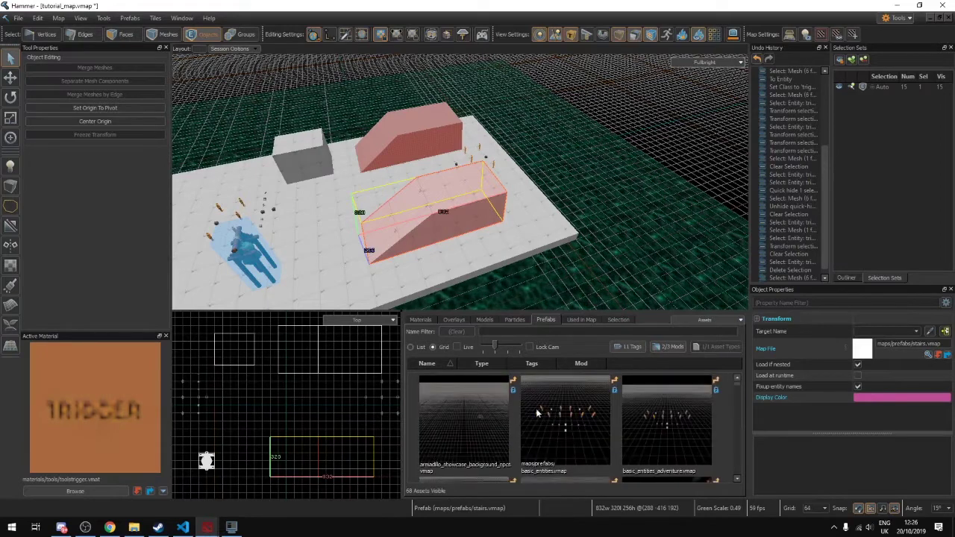
click(538, 331)
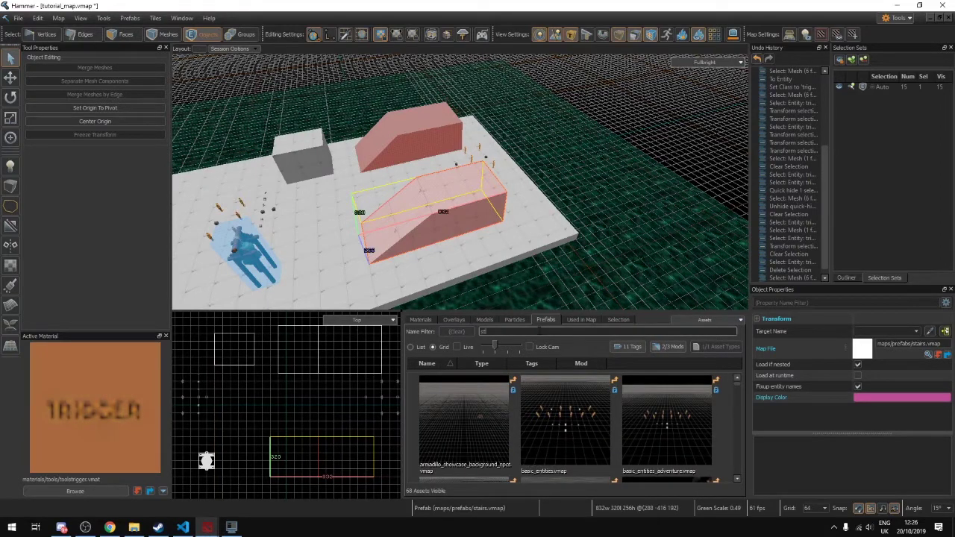
text(staiz)
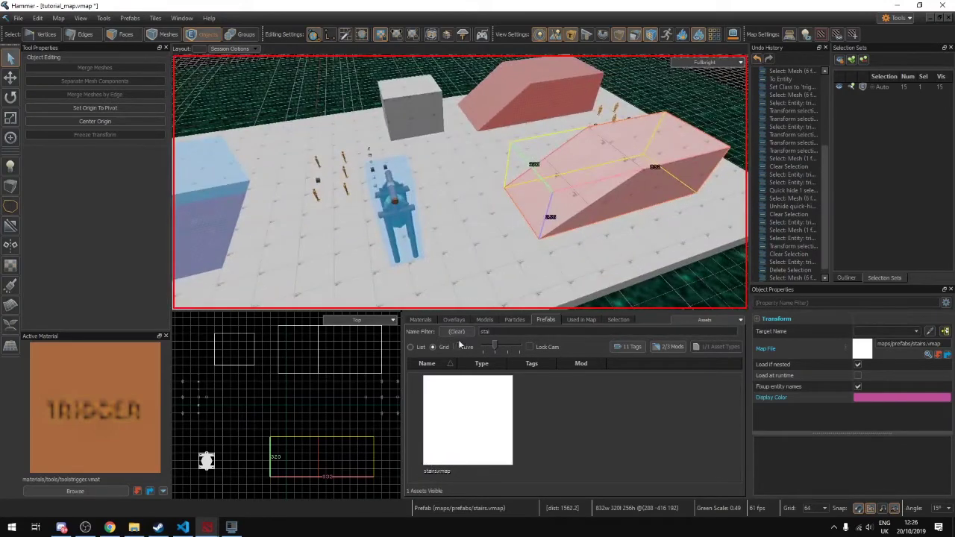
text(z)
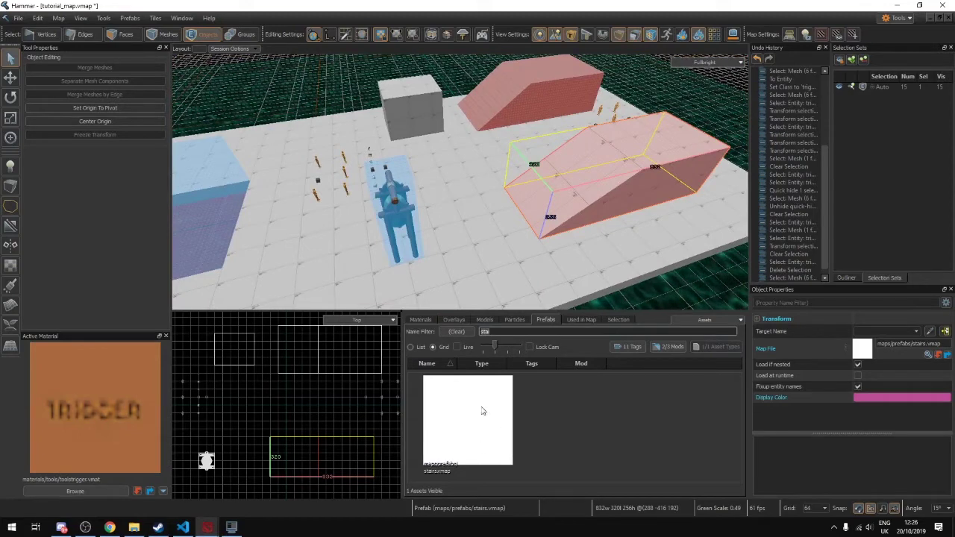
Place a second copy of the stairs prefab on the ground beside the water pool and adjust its position.
drag(483, 415, 302, 289)
right_drag(303, 289, 421, 263)
key(s)
key(s)
drag(422, 263, 460, 226)
key(w)
mouse_move(460, 226)
right_down()
mouse_move(460, 182)
mouse_move(460, 217)
right_up()
key(s)
drag(459, 202, 460, 184)
key(a)
right_drag(459, 184, 459, 182)
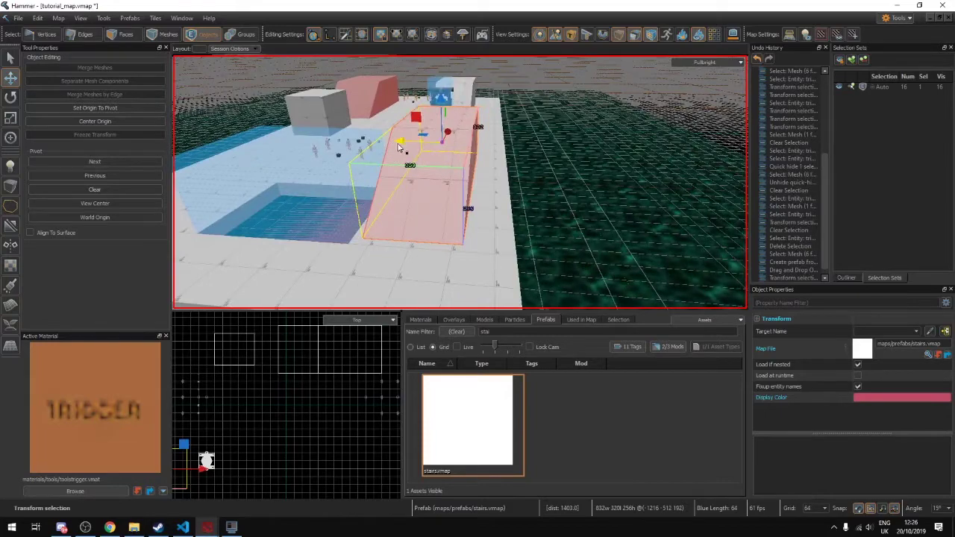
right_drag(444, 147, 458, 181)
Select the original stairs prefab together with the red ramp mesh behind it to compare them.
ctrl+click(490, 100)
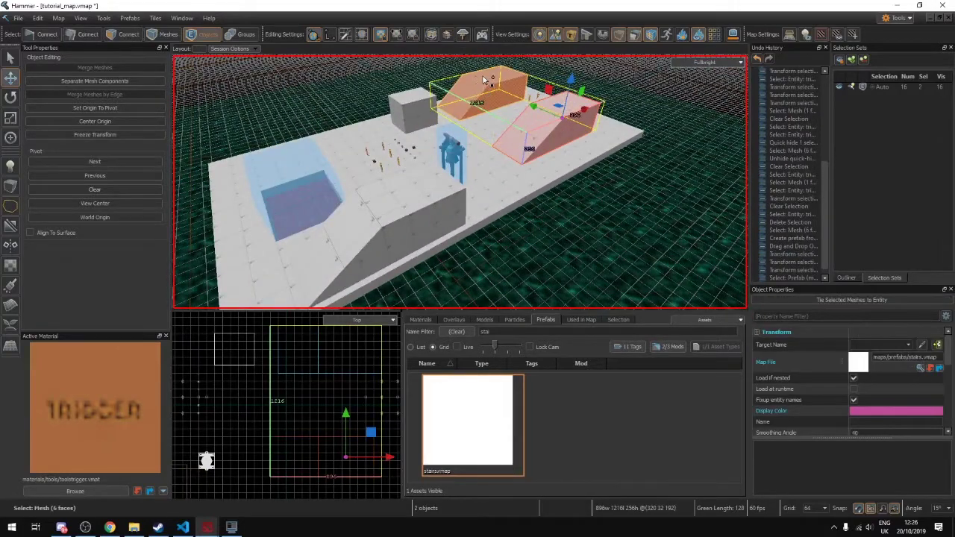
right_drag(435, 89, 573, 99)
right_drag(556, 179, 601, 171)
Delete the extra stairs prefab copy beside the water pool.
click(491, 202)
right_drag(491, 202, 448, 116)
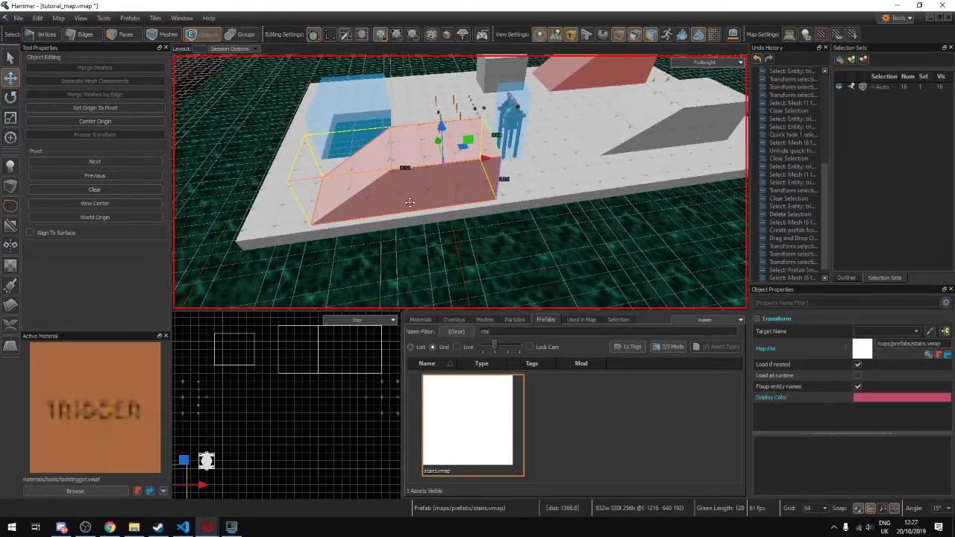
key(Delete)
Select the basic_entities_radiant prefab near the pool and examine its spawn entities in the map.
mouse_move(469, 213)
right_down()
mouse_move(470, 186)
mouse_move(448, 187)
mouse_move(464, 194)
mouse_move(460, 183)
mouse_move(464, 213)
right_up()
key(w)
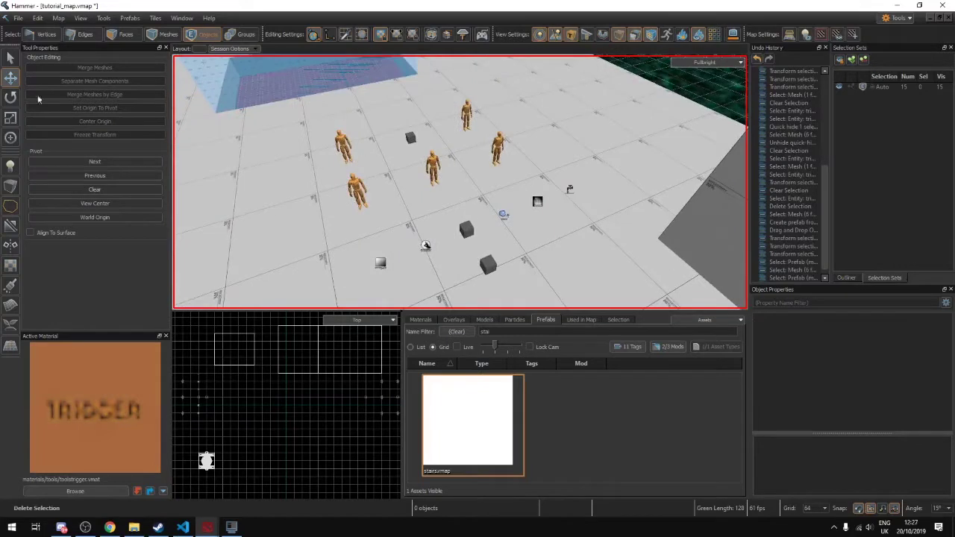
click(431, 158)
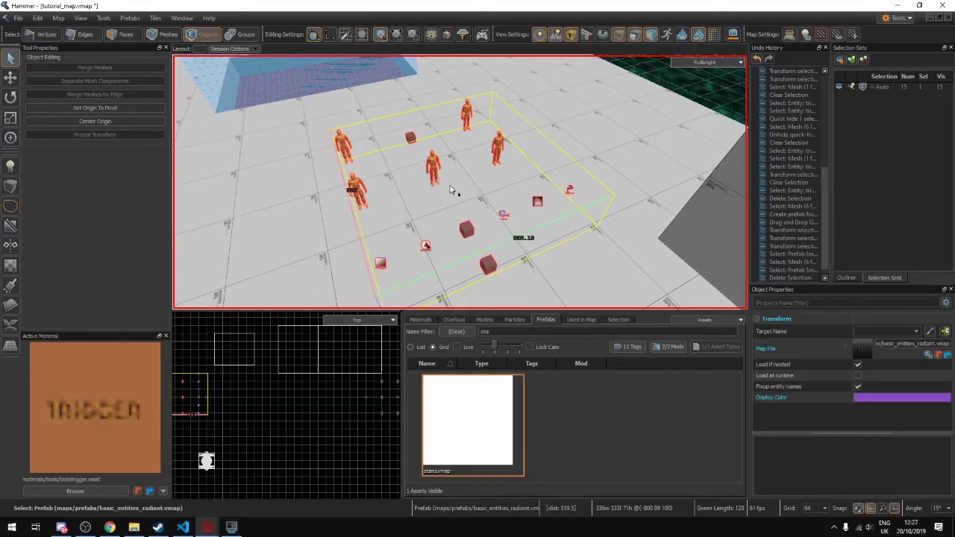
key(s)
right_drag(427, 245, 464, 206)
key(w)
key(s)
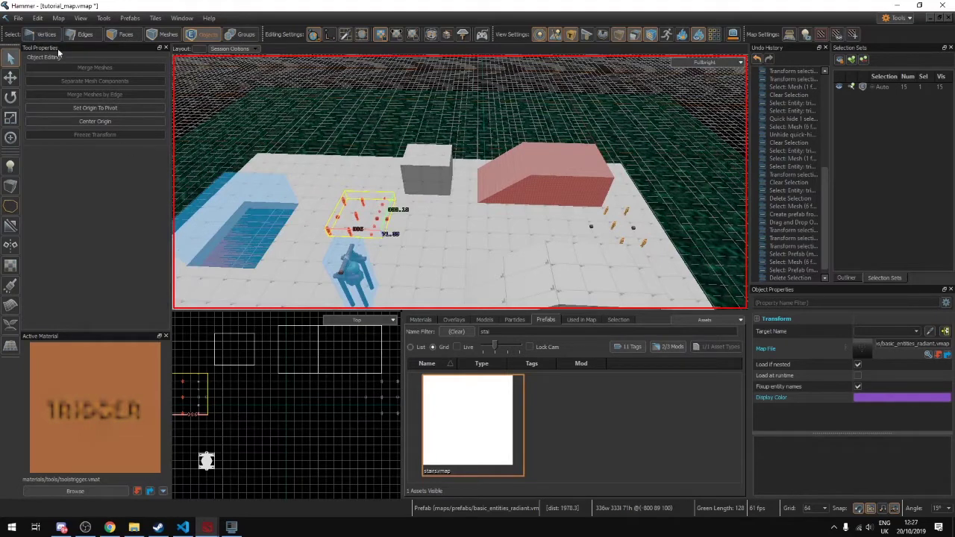
Clear the prefab name filter, browse the prefab library and open basic_entities_radiant.vmap for editing.
click(488, 321)
click(515, 321)
click(544, 320)
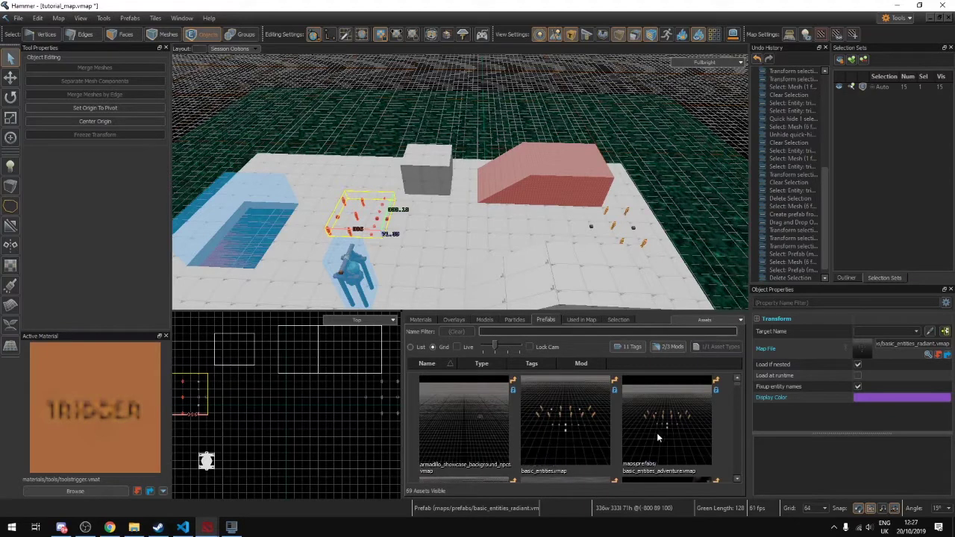
scroll(642, 436, down, 3)
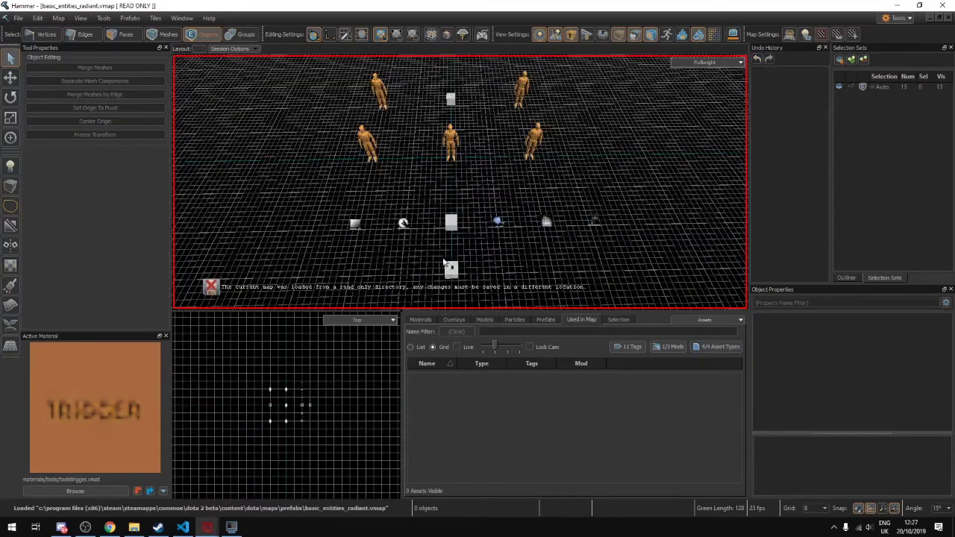
Save the opened radiant entities map under the name tutorial_radiant_ents in the project's maps folder.
key(z)
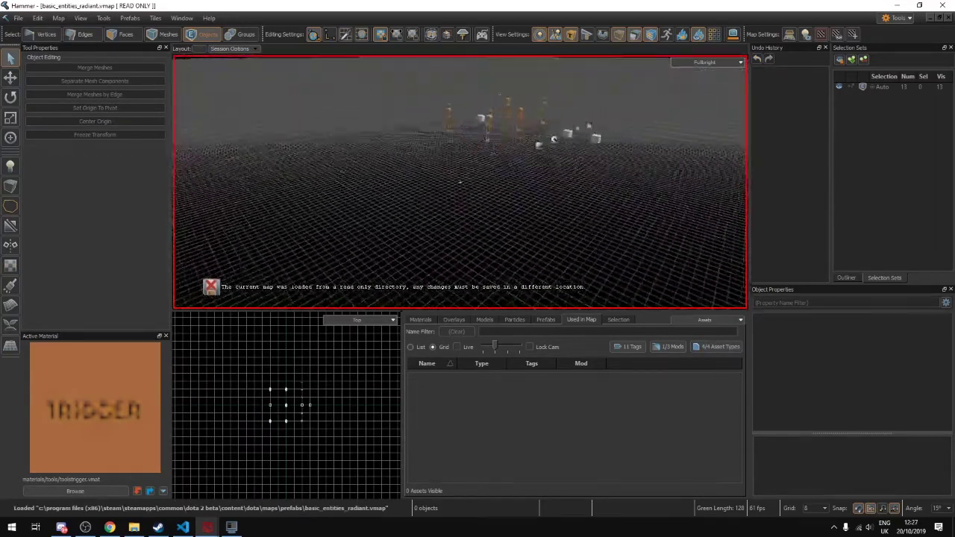
right_drag(460, 182, 461, 182)
click(18, 18)
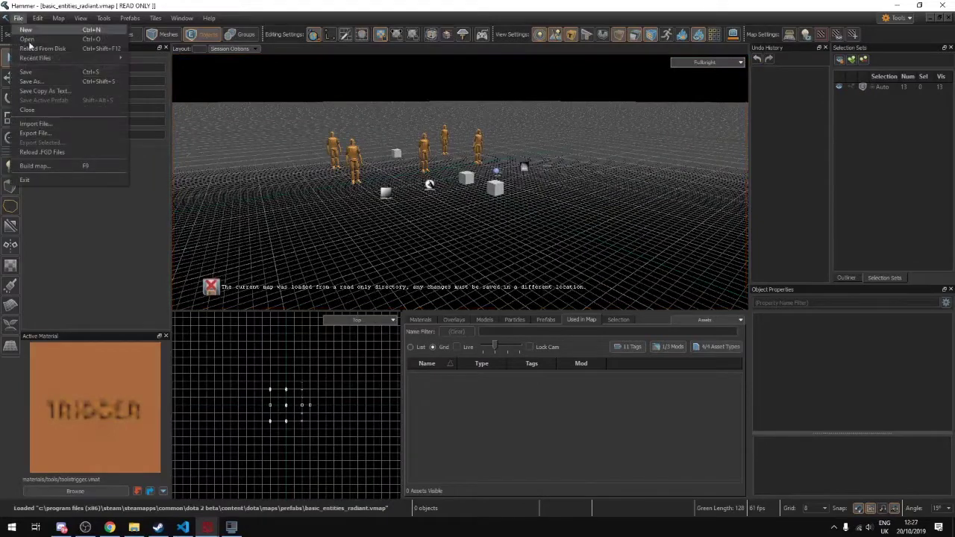
click(66, 78)
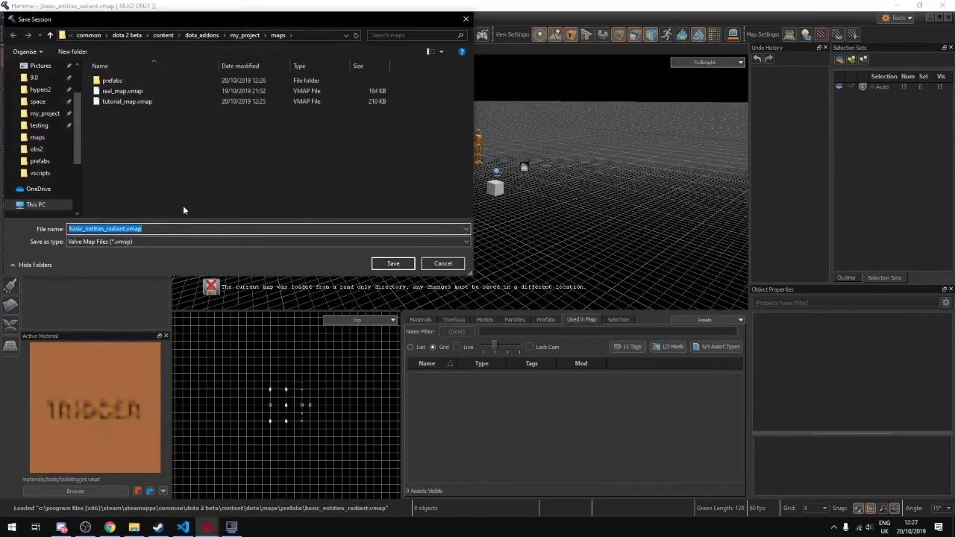
text(tuto)
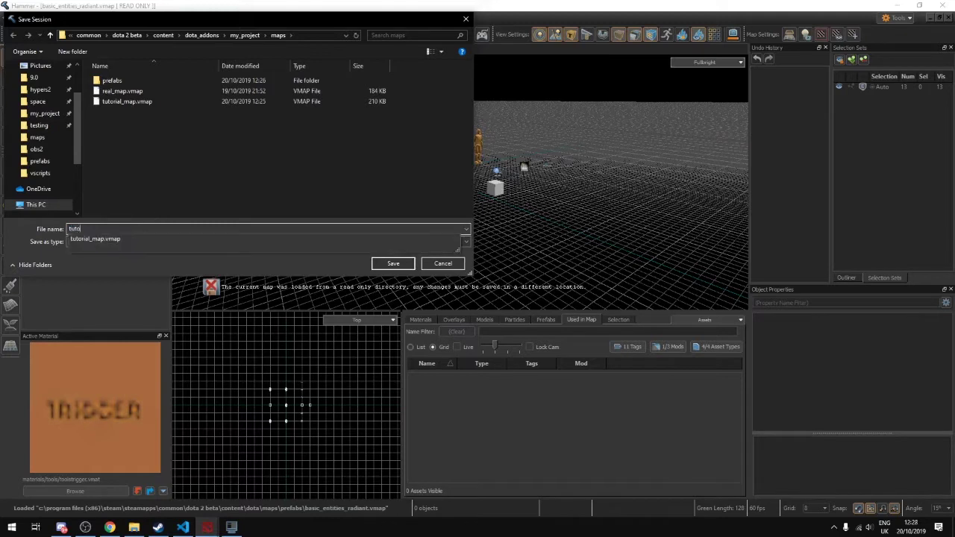
text(rial_m)
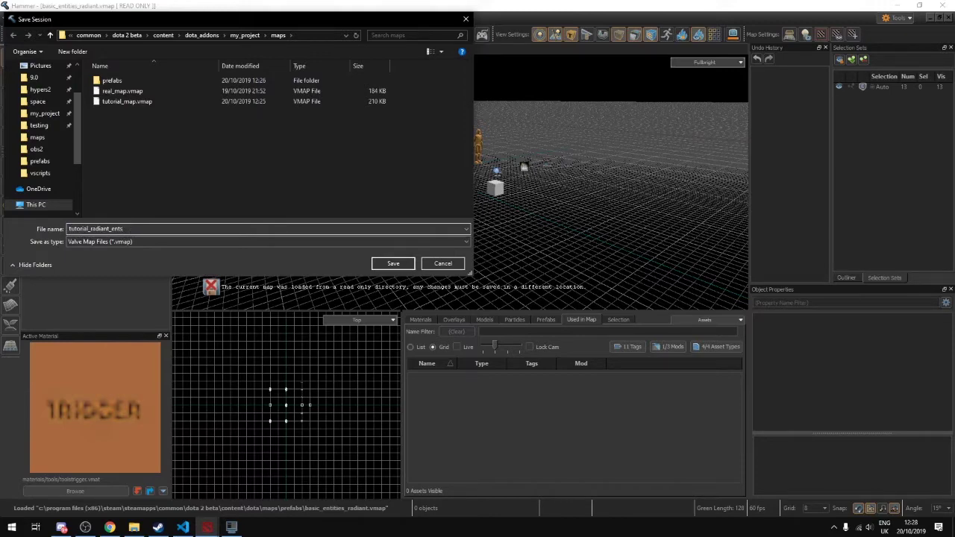
key(Return)
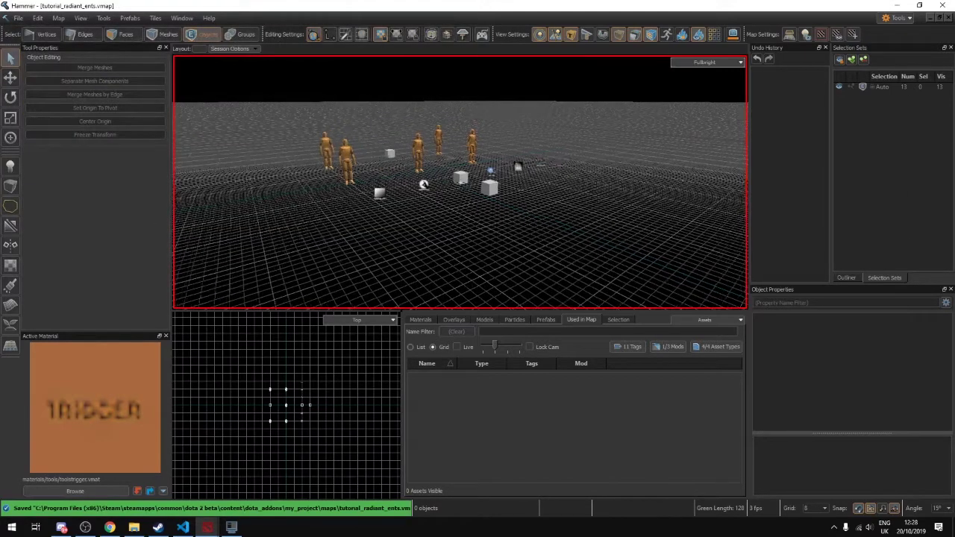
key(w)
key(s)
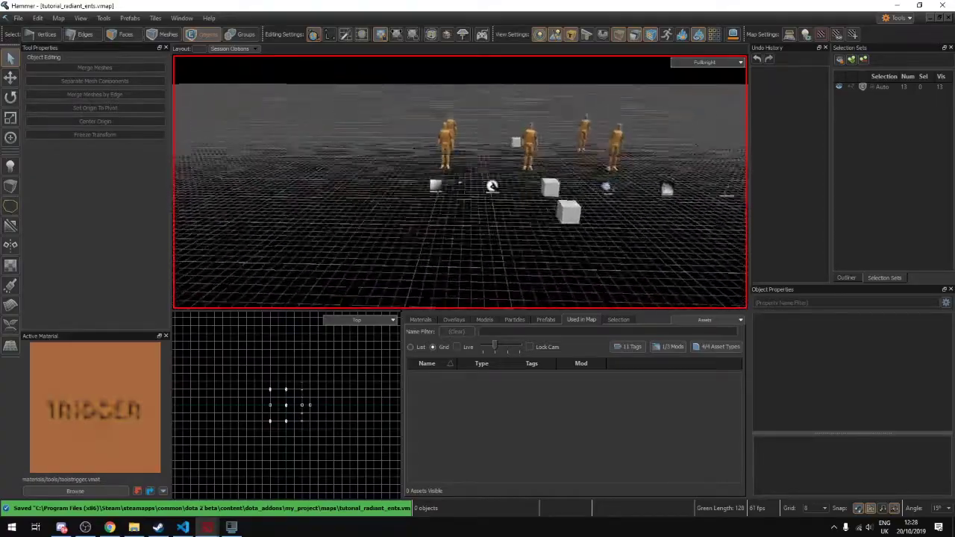
Examine the human spawn figures and helper entities laid out in the radiant entities map.
key(w)
key(s)
key(w)
key(w)
key(s)
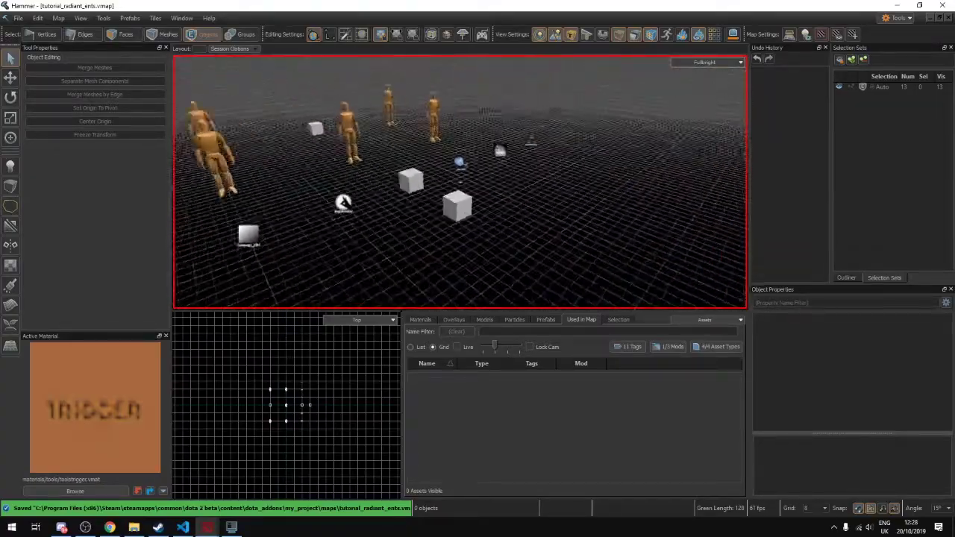
key(w)
key(a)
key(d)
key(w)
key(d)
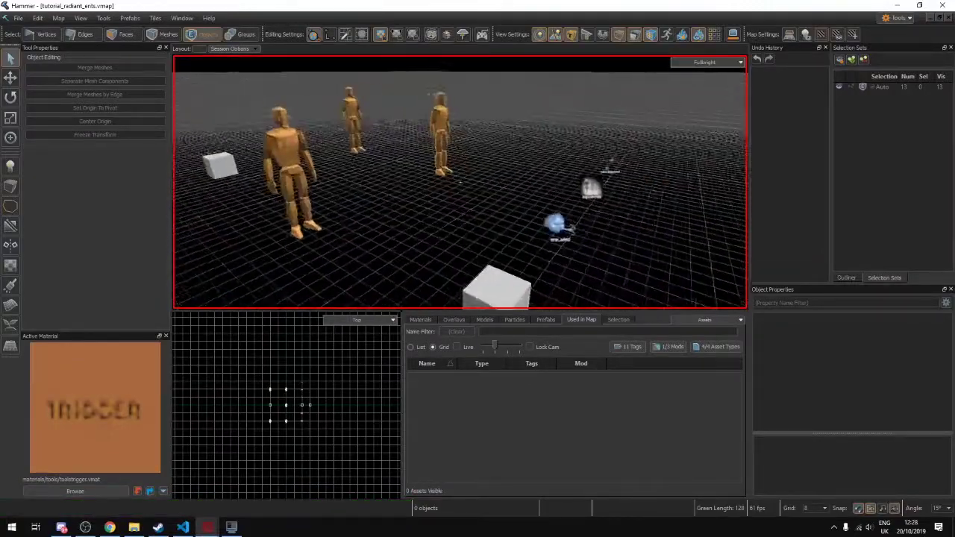
key(s)
right_drag(520, 179, 463, 164)
key(w)
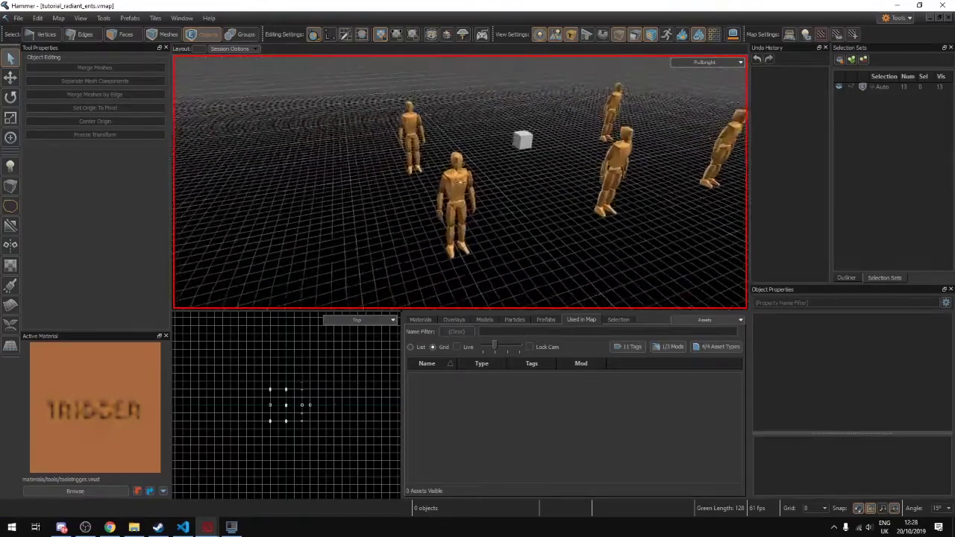
right_drag(463, 164, 500, 204)
key(d)
key(w)
key(s)
right_drag(395, 208, 358, 200)
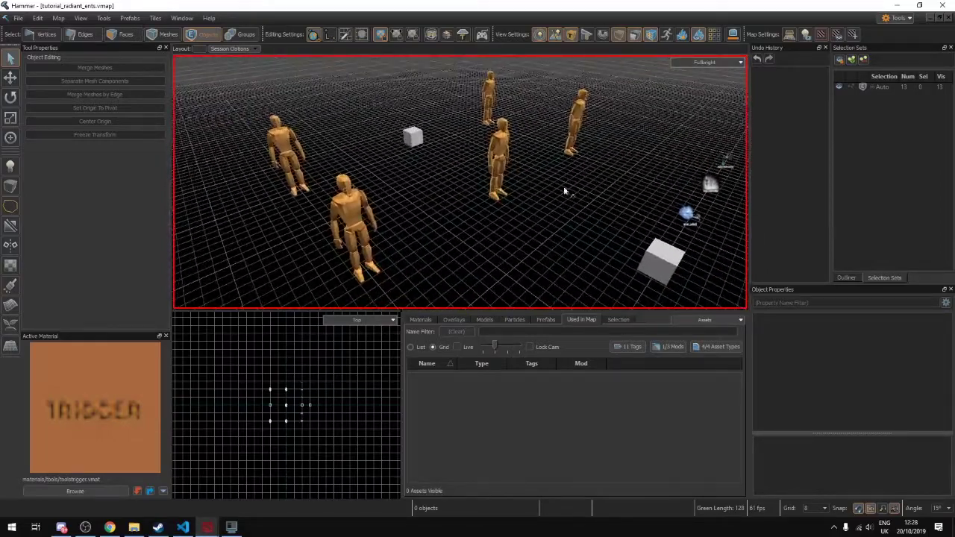
Select the info entity among the human spawn figures to identify it.
right_drag(459, 181, 442, 155)
key(s)
key(w)
key(d)
click(355, 119)
key(s)
key(w)
Select the env_global_light entity and read through its ambient, shadow and specular properties.
right_drag(471, 255, 418, 253)
key(w)
key(s)
key(w)
right_drag(459, 182, 500, 179)
click(448, 234)
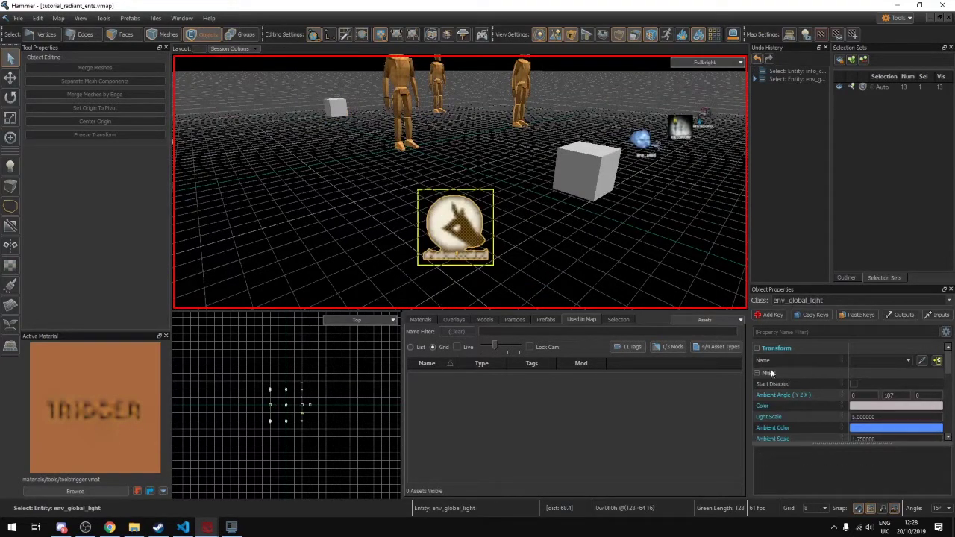
scroll(827, 380, down, 1)
scroll(831, 391, down, 5)
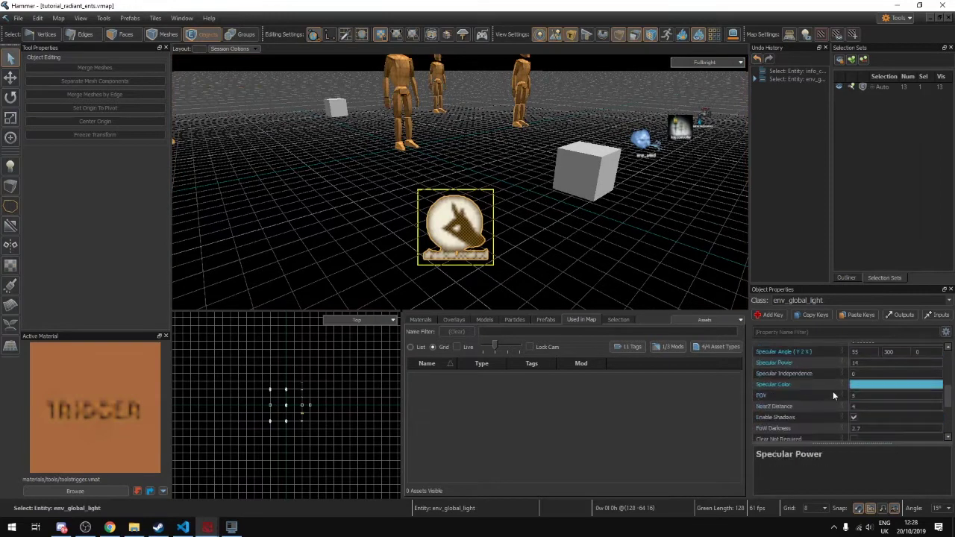
scroll(850, 406, up, 5)
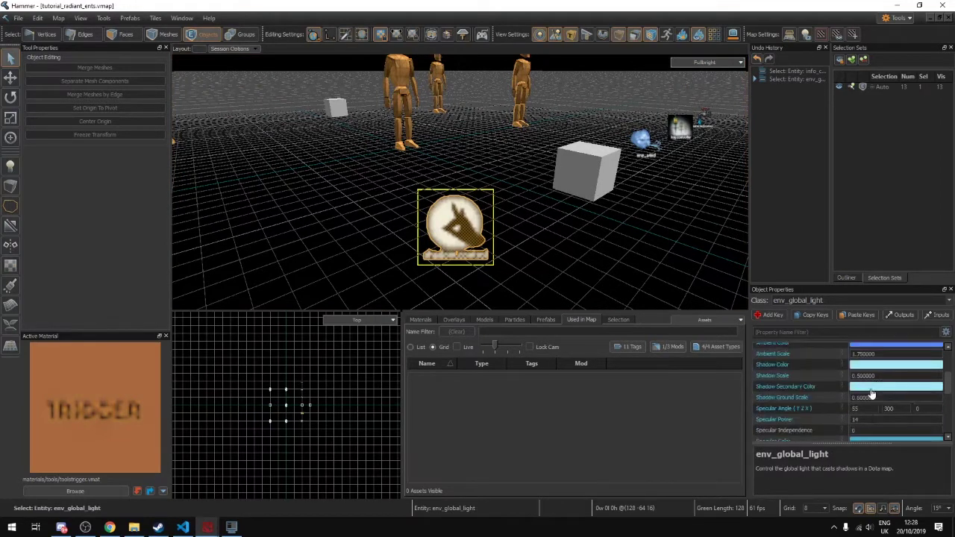
scroll(873, 382, down, 3)
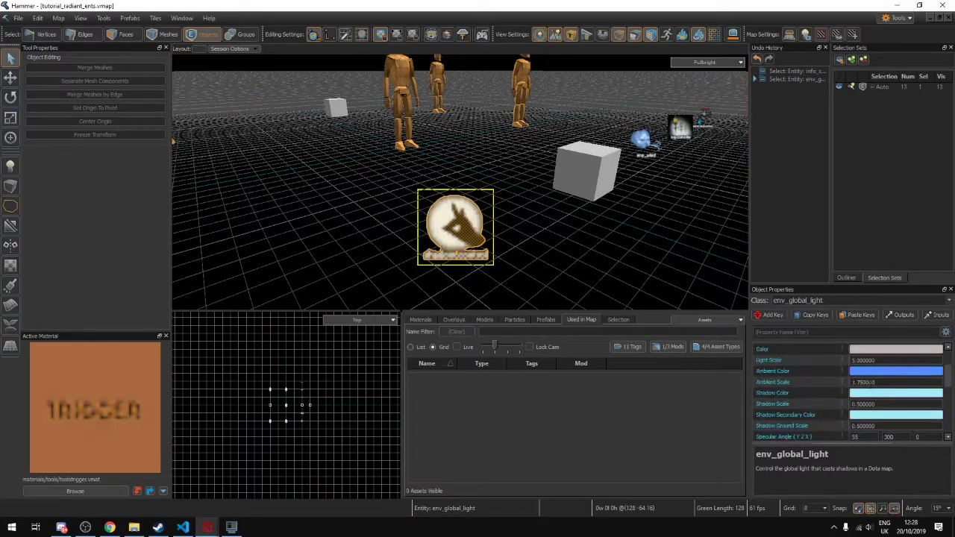
Select the ent_dota_lightinfo cube beside the global light and examine its radius sphere among the other entities.
key(z)
key(s)
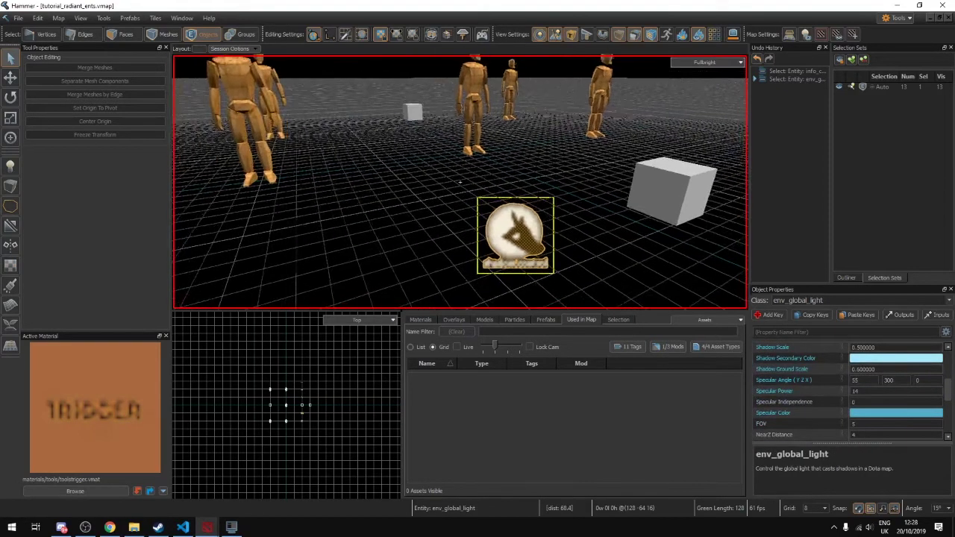
key(w)
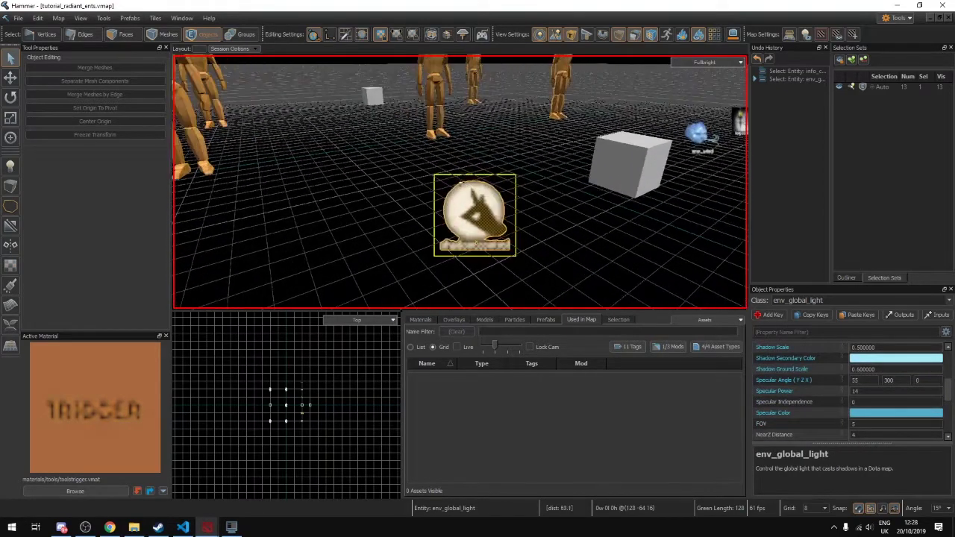
key(z)
click(597, 175)
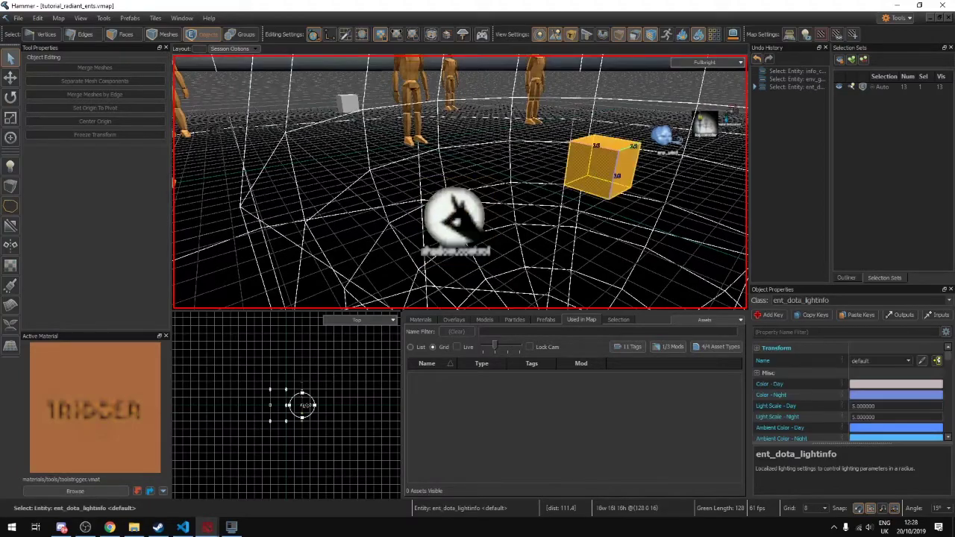
key(z)
key(s)
key(w)
key(s)
key(w)
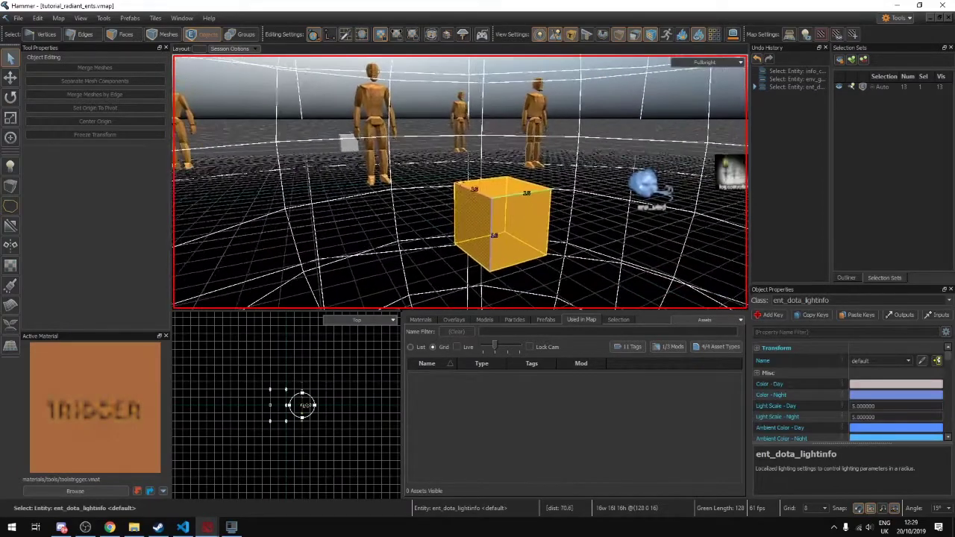
key(z)
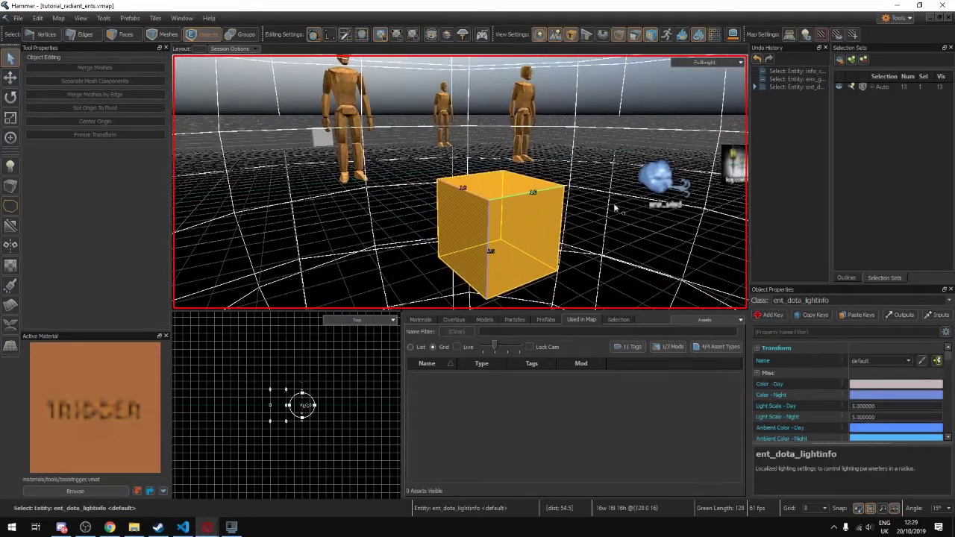
key(z)
key(s)
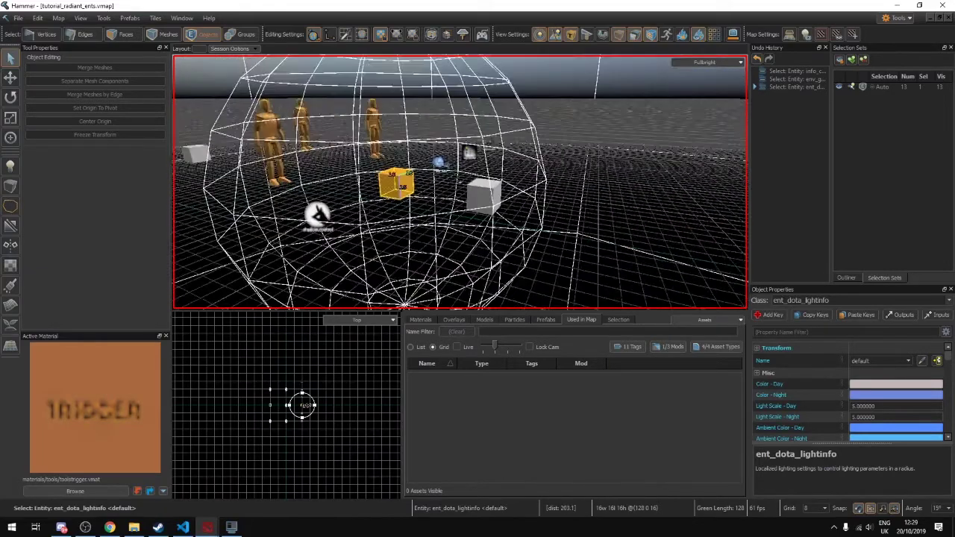
key(w)
key(z)
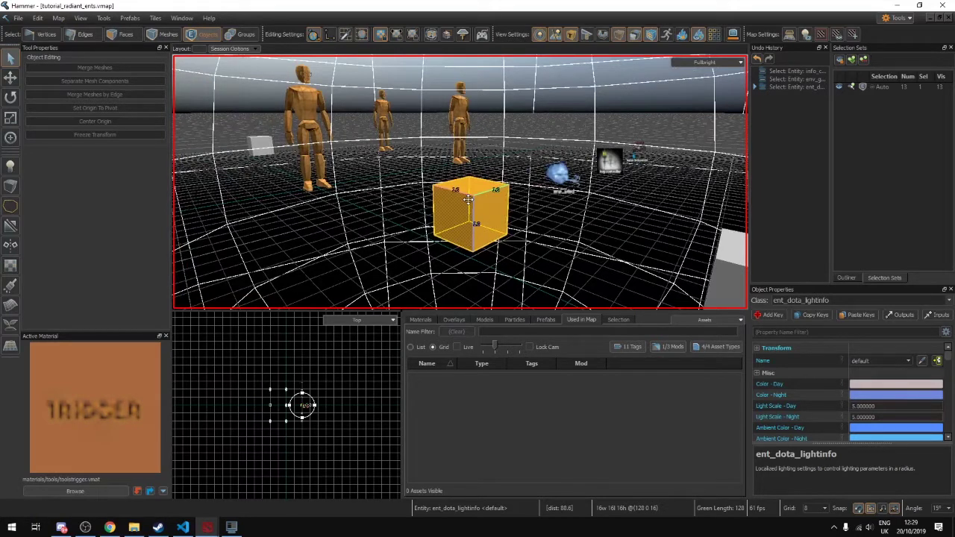
Set the ent_dota_lightinfo entity's Color - Day to dark red, RGB 192, 0, 0.
click(874, 386)
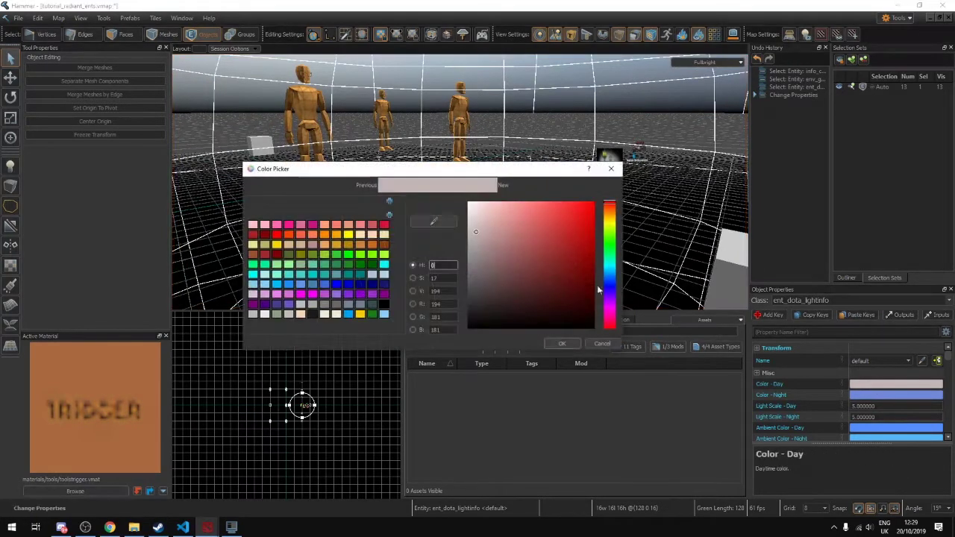
click(585, 216)
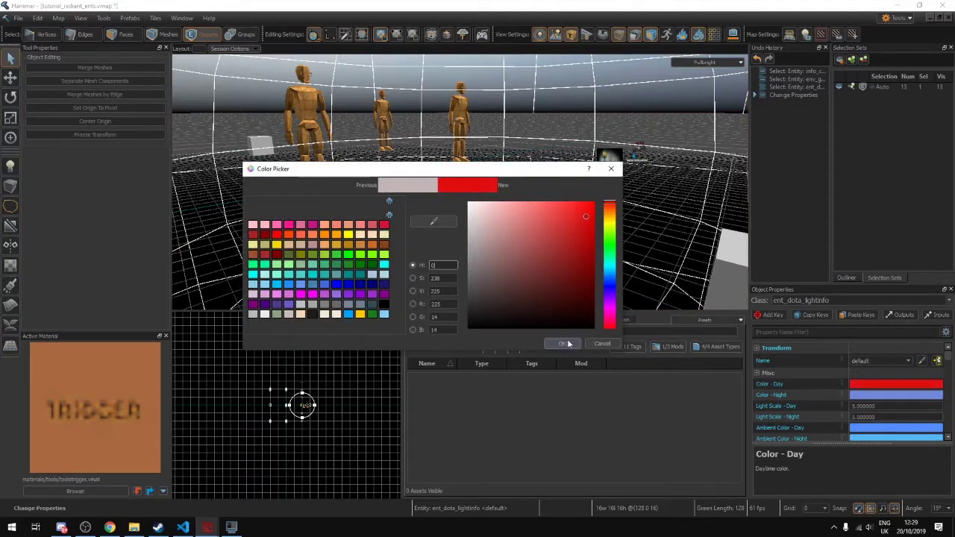
click(594, 233)
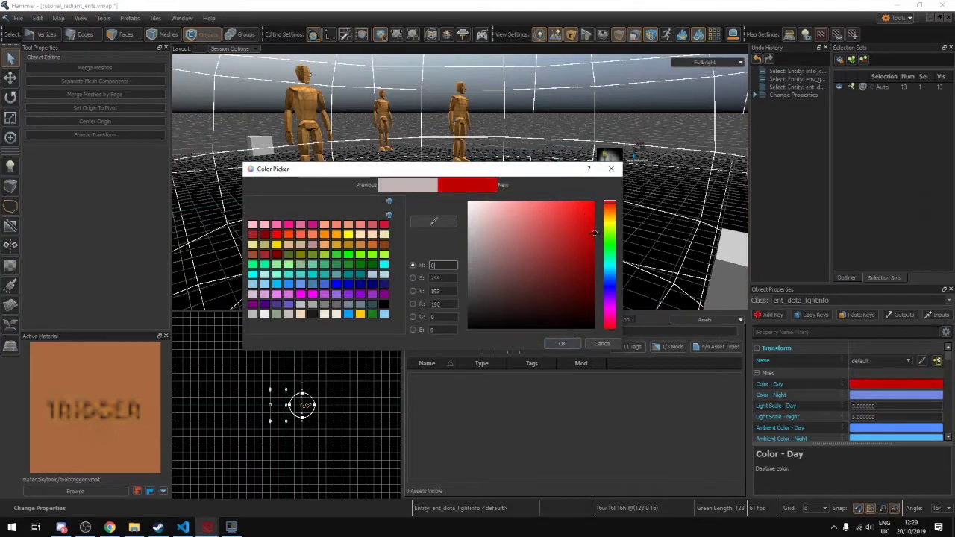
click(560, 346)
Review the ent_dota_lightinfo entity's day and night light and shadow properties and its surroundings in the map.
key(z)
key(d)
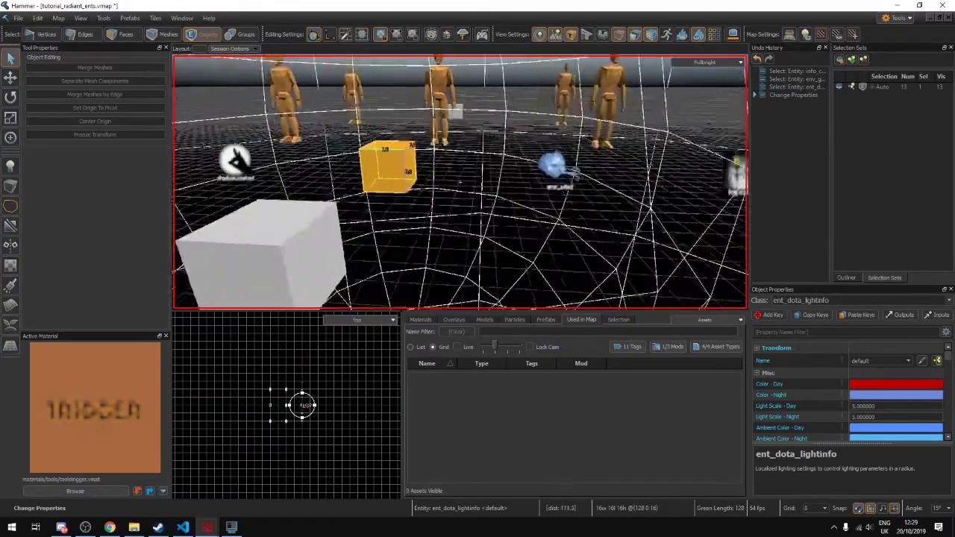
key(a)
key(w)
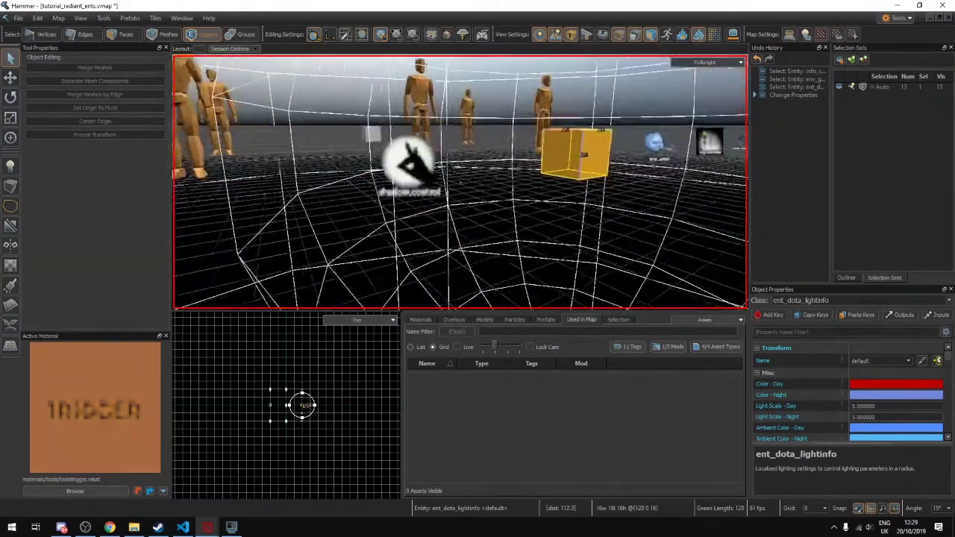
right_drag(600, 146, 601, 147)
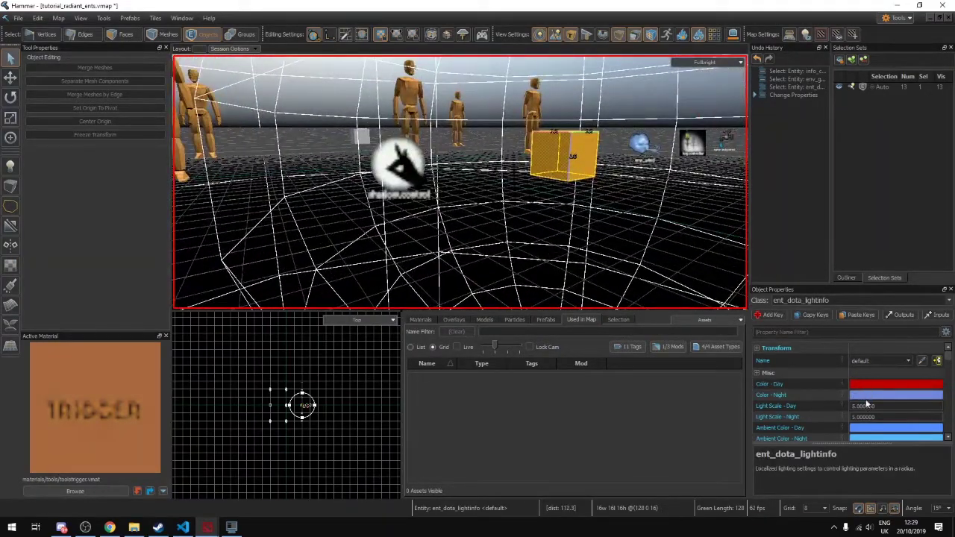
scroll(866, 403, down, 5)
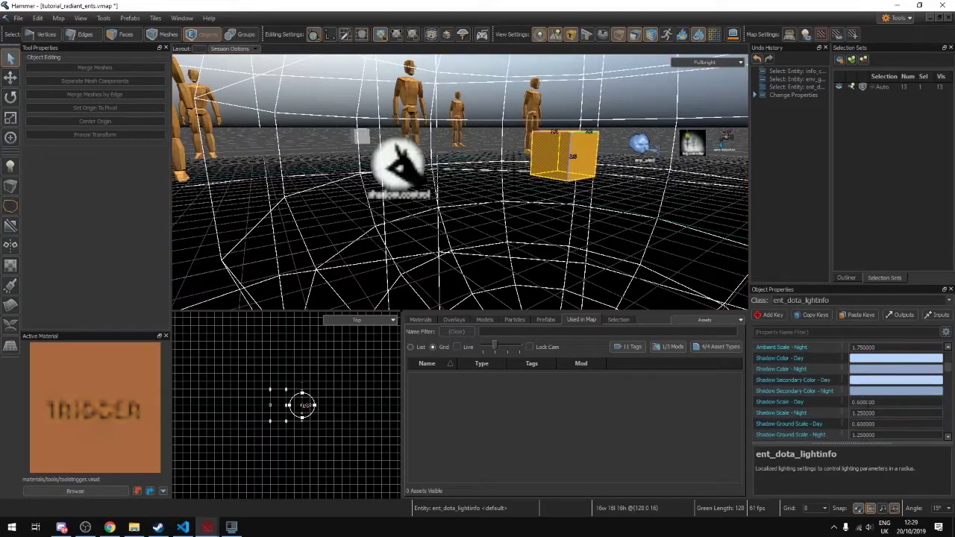
scroll(870, 399, up, 3)
scroll(870, 397, up, 1)
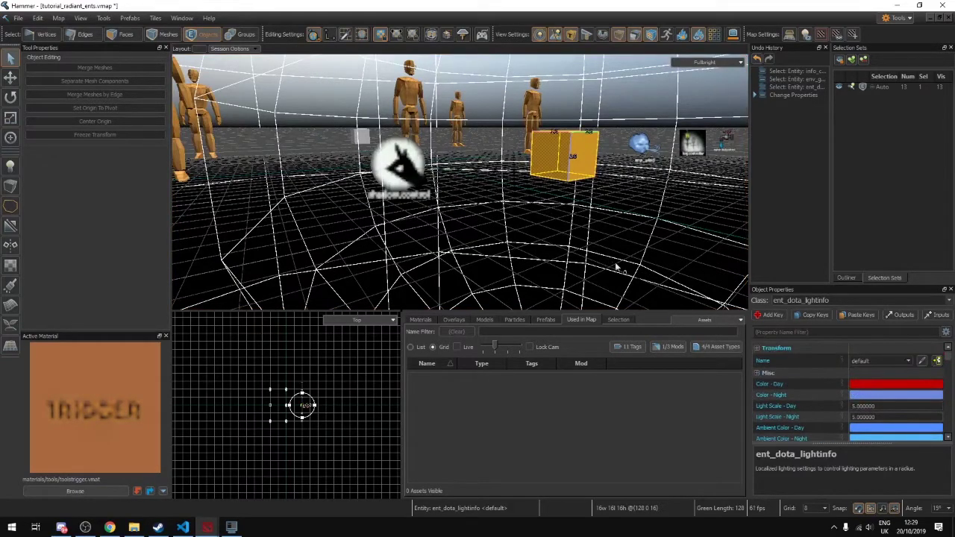
right_drag(601, 257, 601, 257)
key(w)
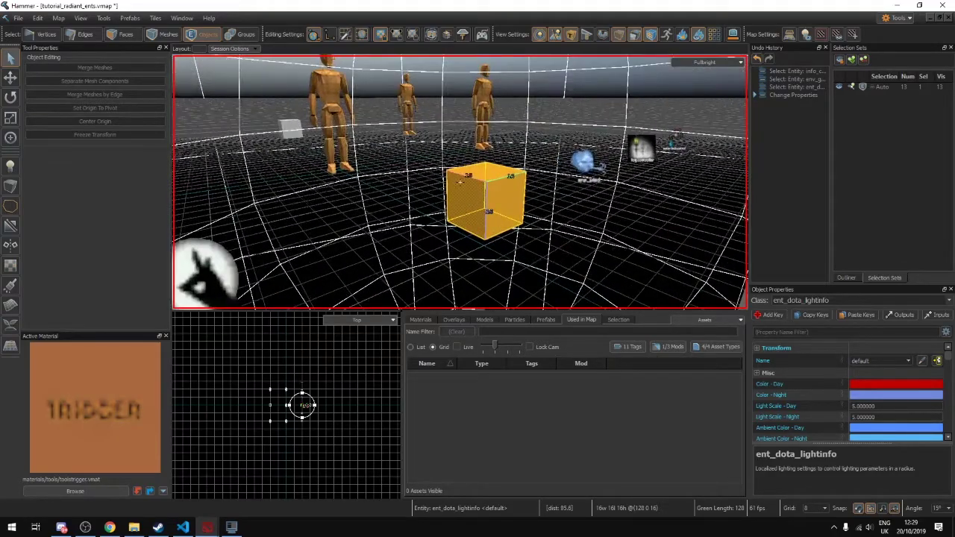
right_drag(459, 182, 459, 182)
key(s)
key(w)
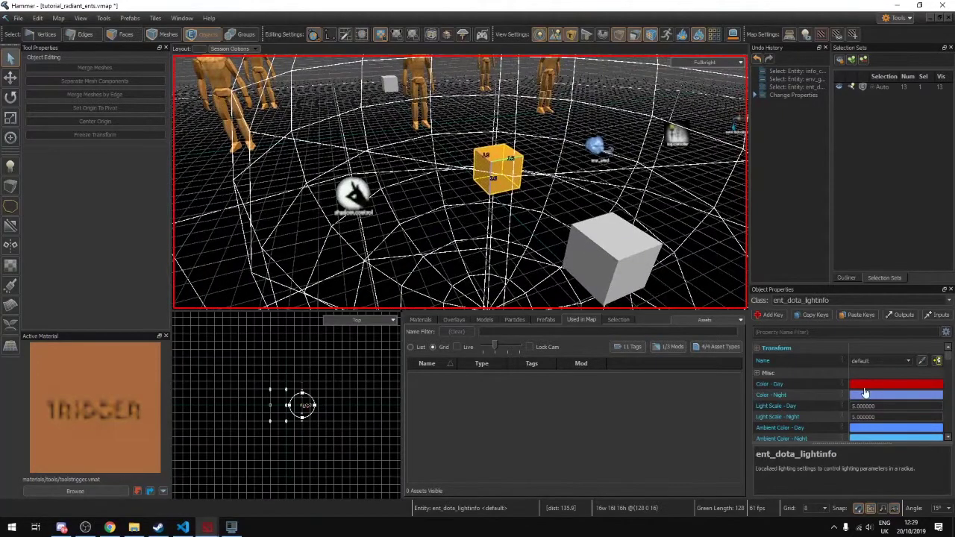
right_drag(650, 288, 651, 288)
key(s)
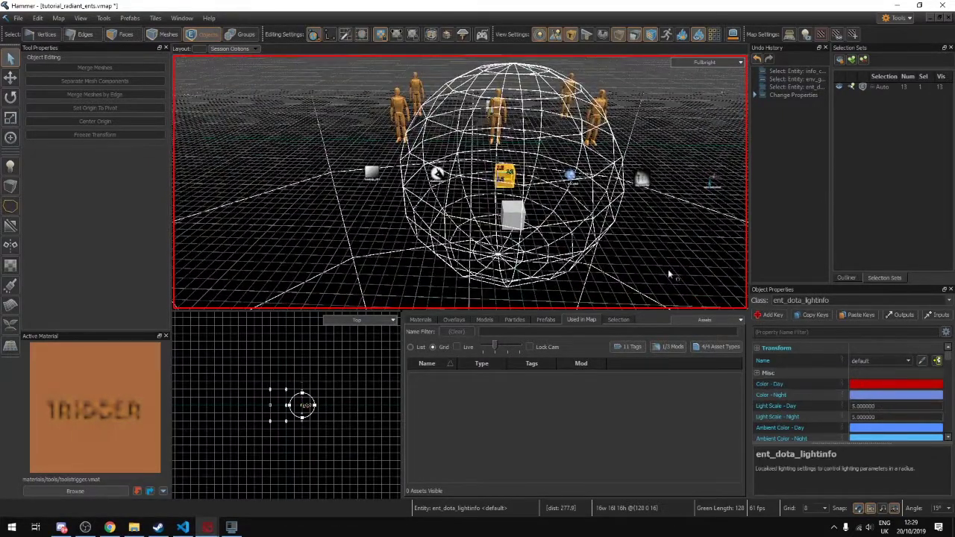
Select the env_fog_controller entity and check its fog colour and fog start properties.
key(w)
right_drag(657, 251, 656, 251)
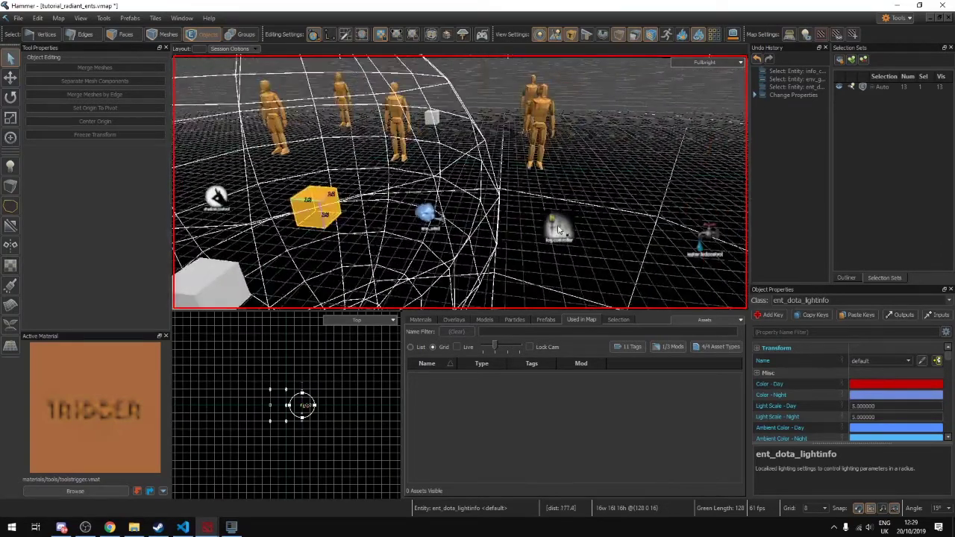
click(558, 230)
scroll(813, 397, down, 2)
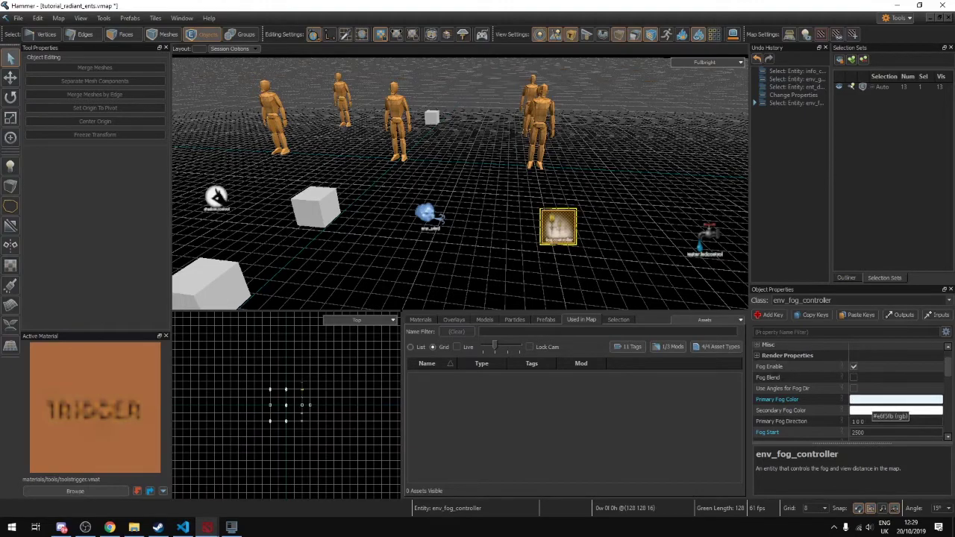
Select the env_wind entity and read its normal speed and gust speed properties.
key(z)
key(s)
key(w)
key(s)
key(z)
right_drag(596, 259, 609, 269)
click(525, 252)
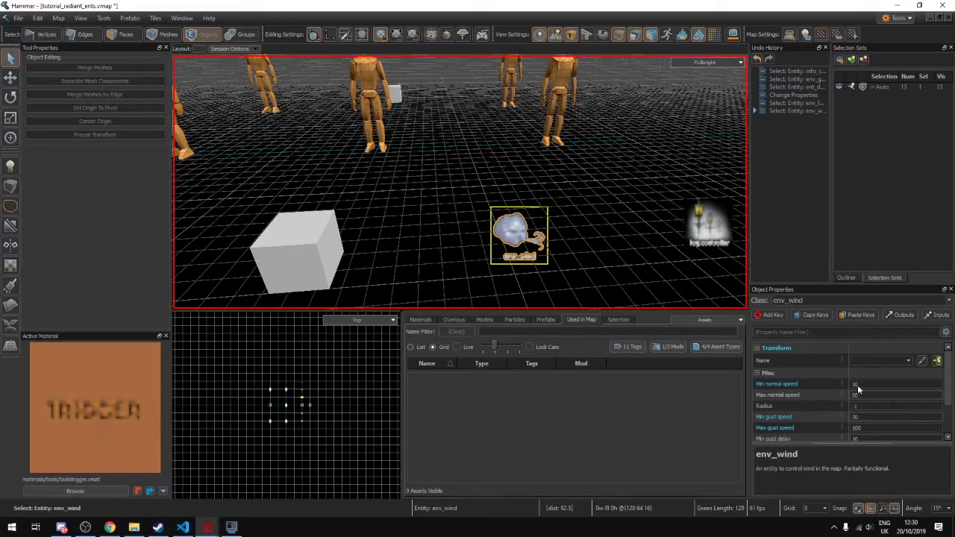
Inspect the water LOD control entity and the env_tonemap_controller entity's auto exposure properties.
right_drag(498, 293, 435, 184)
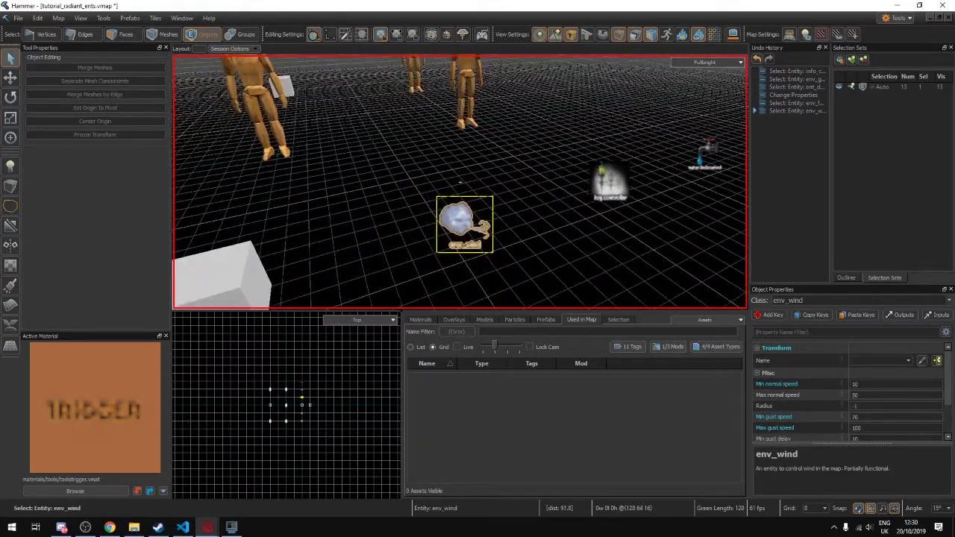
mouse_move(517, 217)
right_down()
mouse_move(460, 182)
mouse_move(527, 219)
right_up()
click(499, 203)
click(492, 158)
right_drag(461, 181, 460, 181)
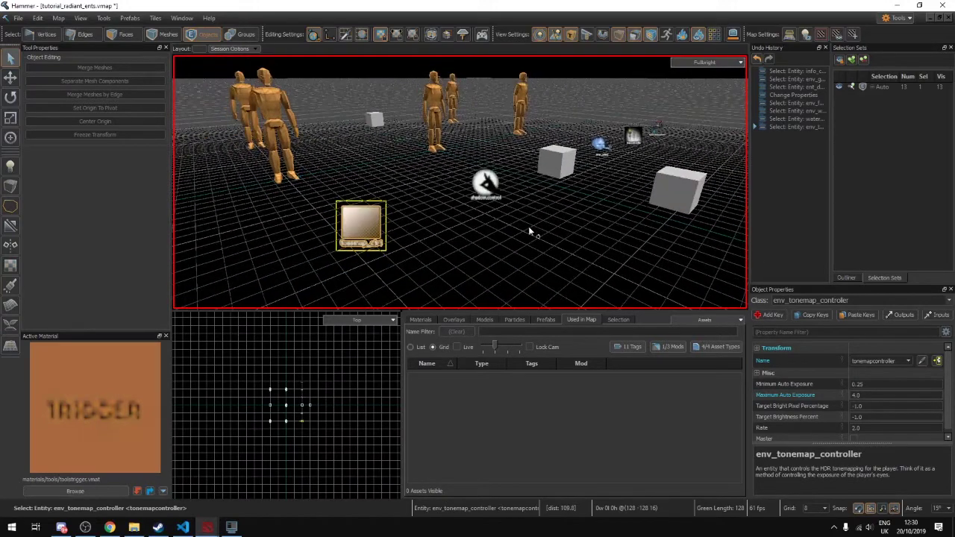
scroll(787, 384, down, 1)
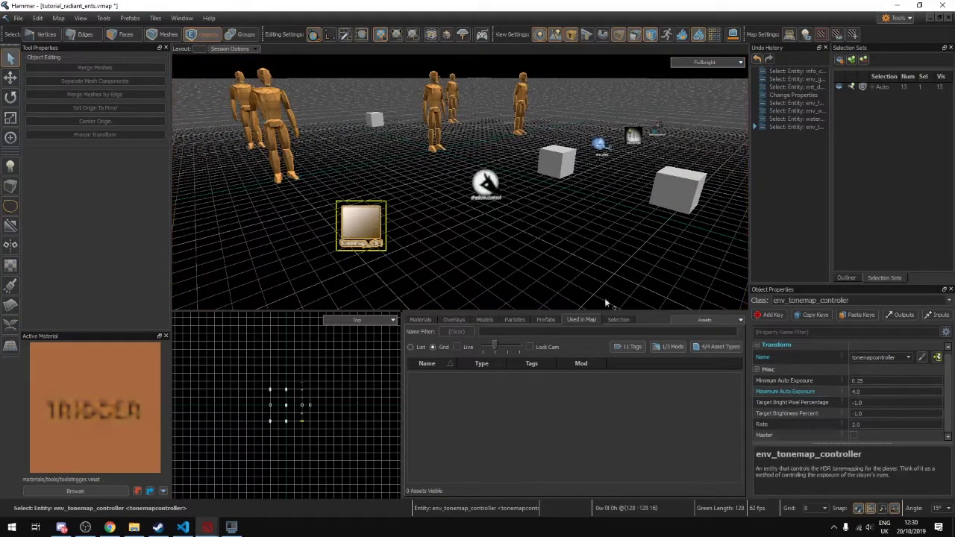
Select the ent_dota_game_events cube and check its properties.
right_drag(624, 172, 574, 177)
click(485, 170)
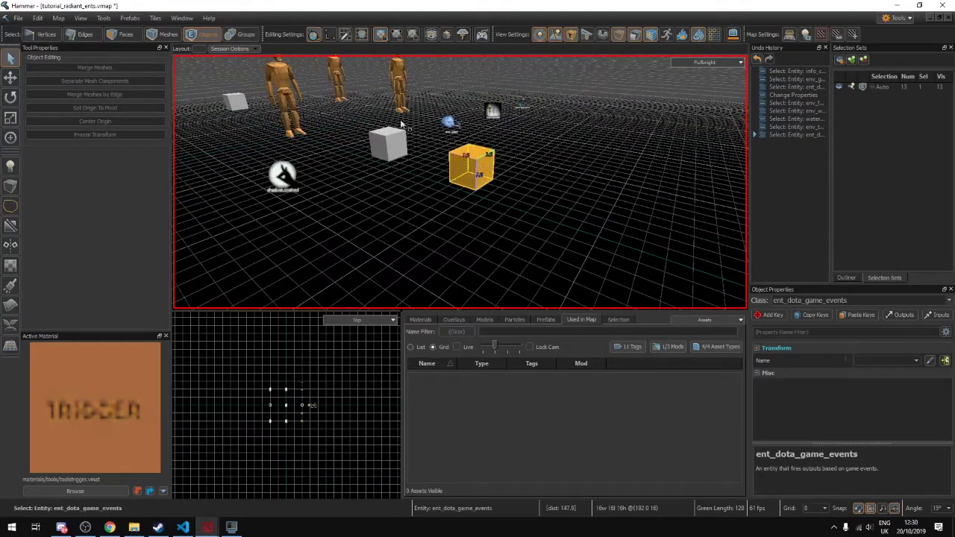
key(s)
Select all entities in the radiant entities map.
right_drag(440, 190, 461, 182)
key(w)
key(s)
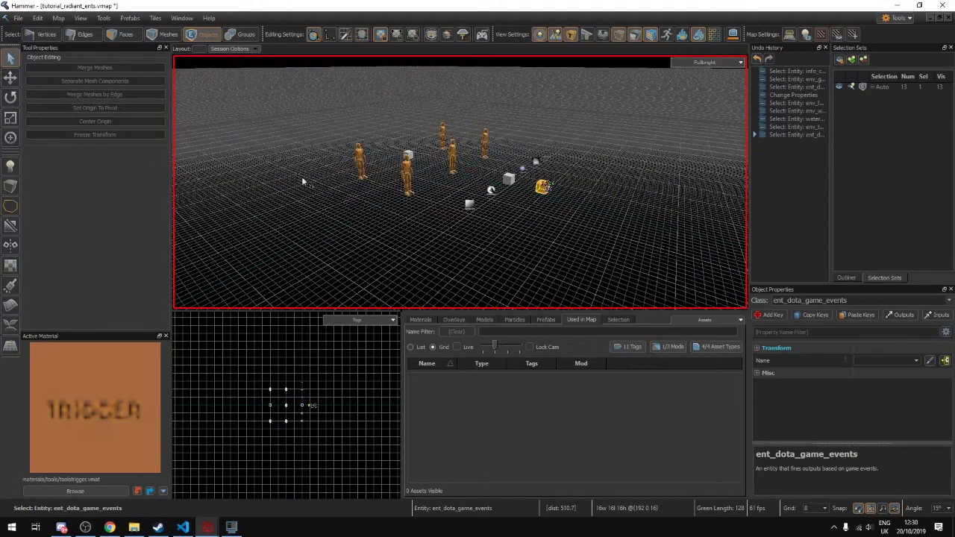
key(ctrl+a)
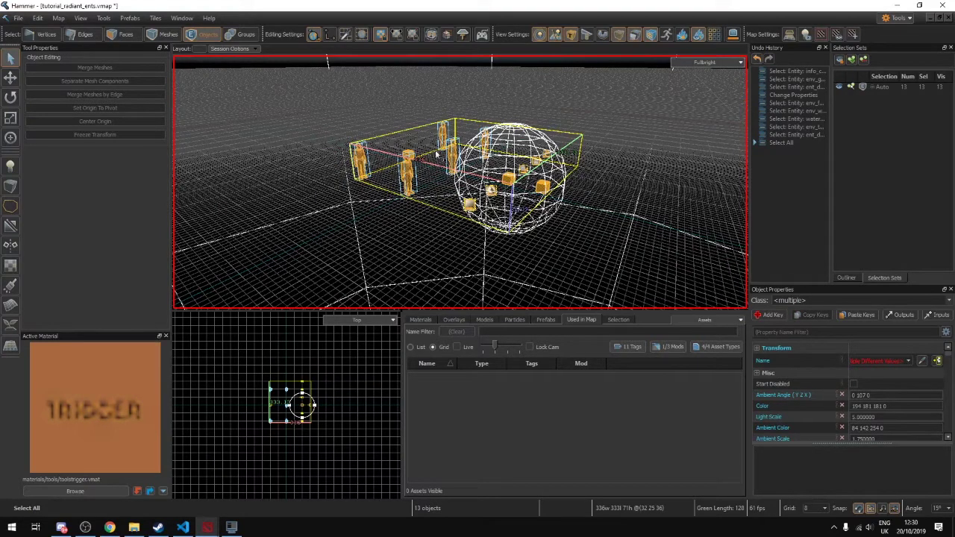
Save the tutorial_radiant_ents map with all its entities still selected.
click(134, 21)
click(133, 21)
key(ctrl+s)
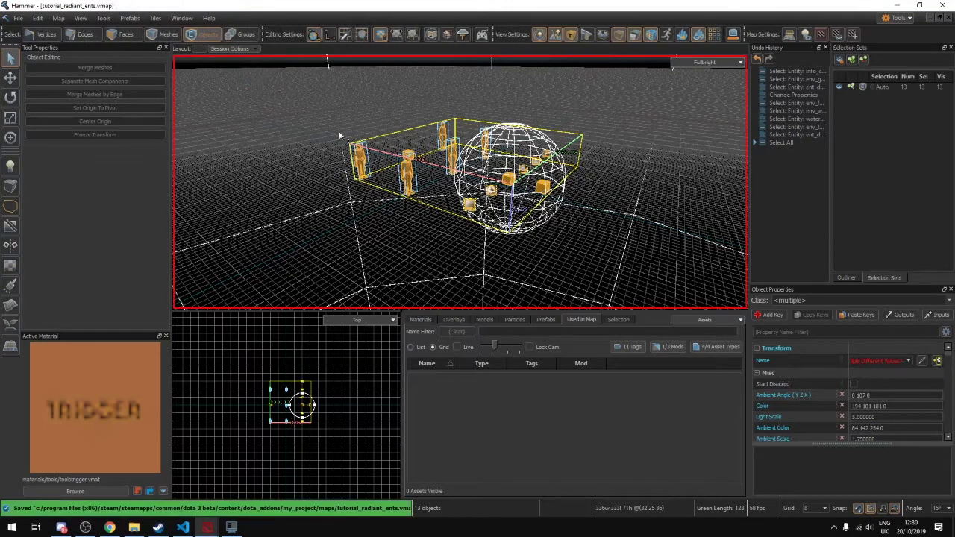
Create a new prefab centred on origin from the selected entities, saved as tutorial_radiant_ents in the project's maps/prefabs folder.
click(131, 18)
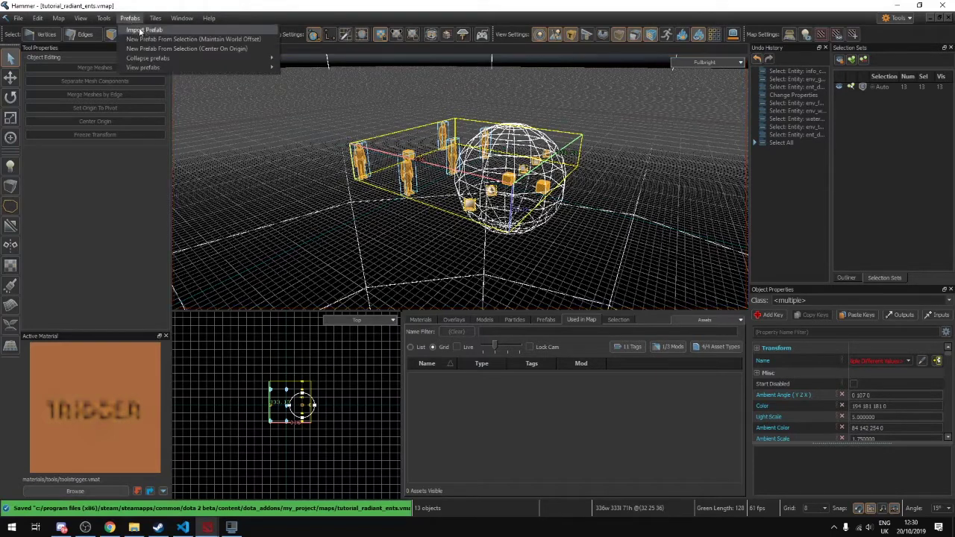
click(184, 49)
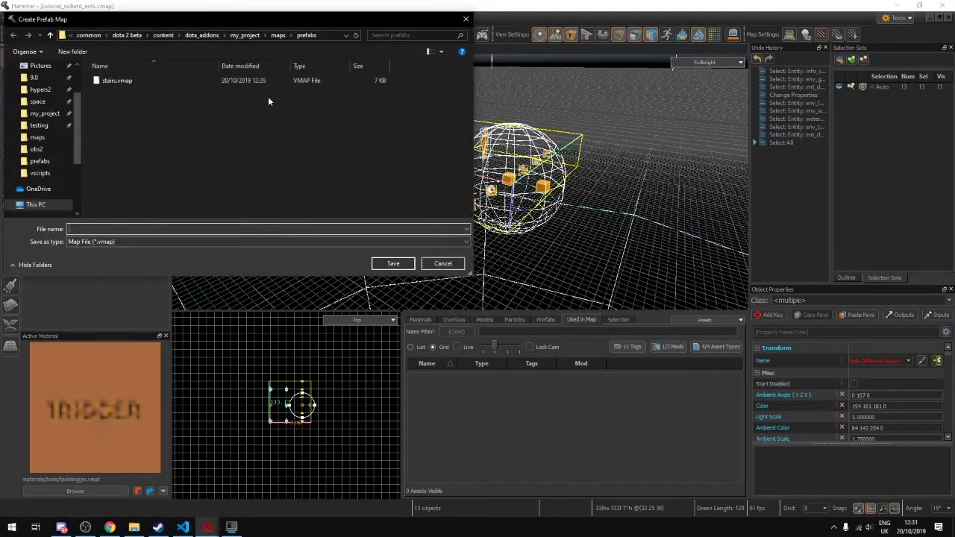
text(triorial_)
text(radiant_ent)
text(s)
key(Return)
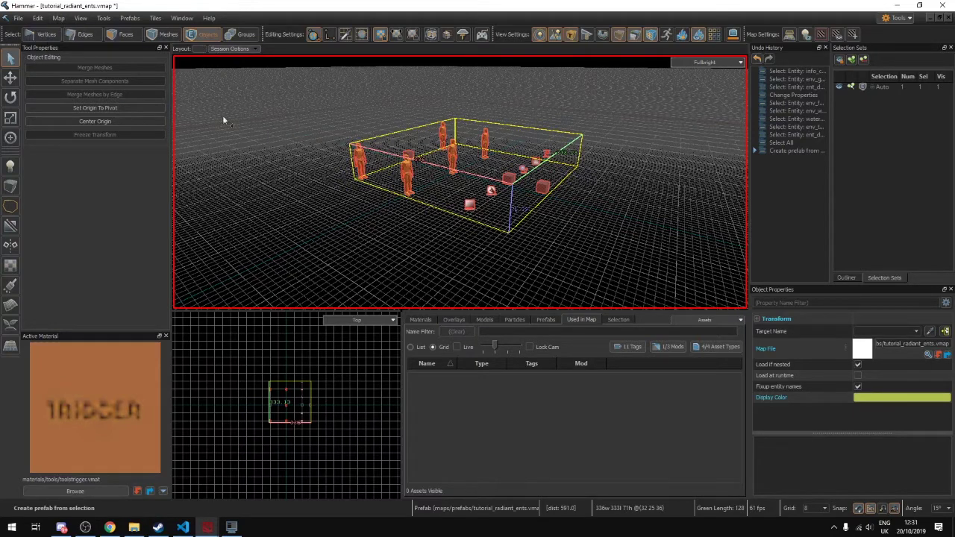
Reopen the recent map tutorial_map.vmap.
click(23, 19)
mouse_move(67, 61)
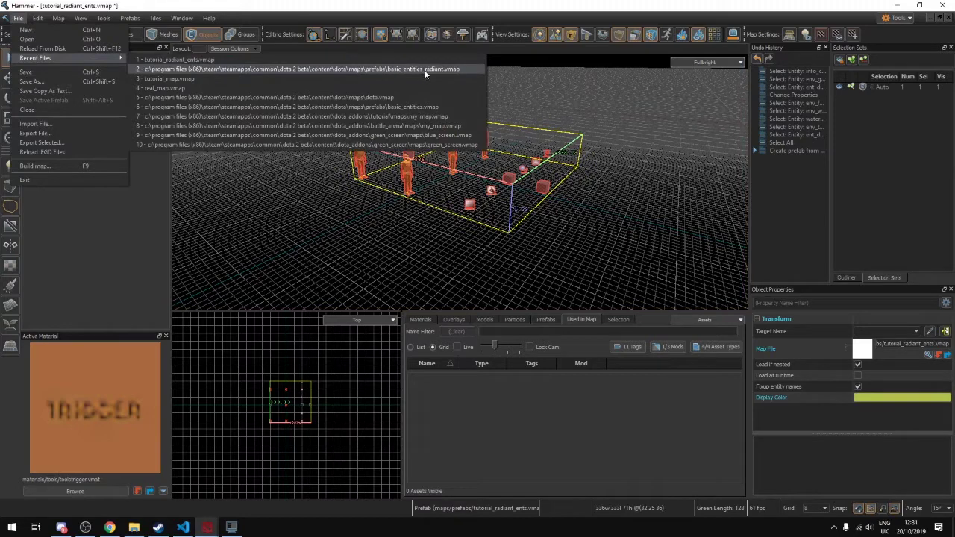
click(179, 81)
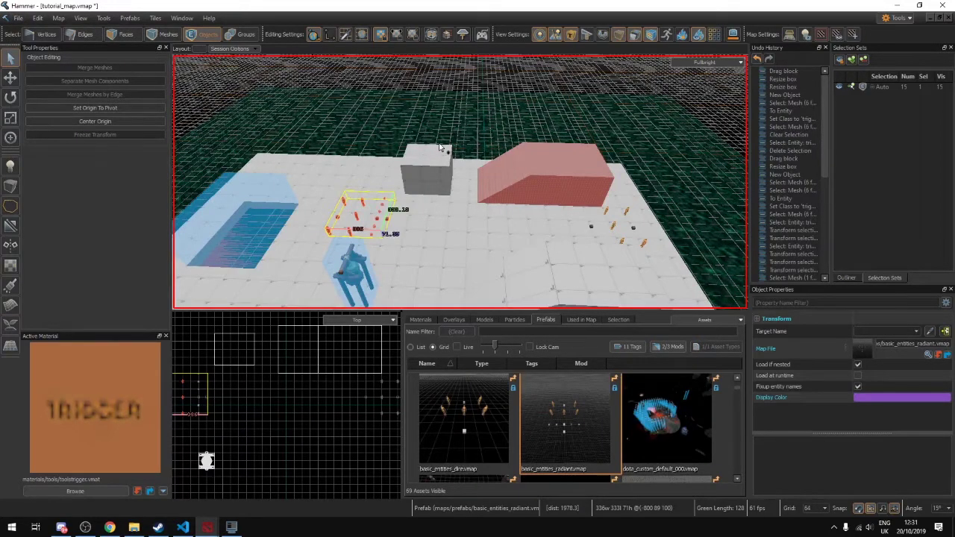
Delete the built-in basic_entities_radiant prefab from the ground beside the pool.
key(z)
key(w)
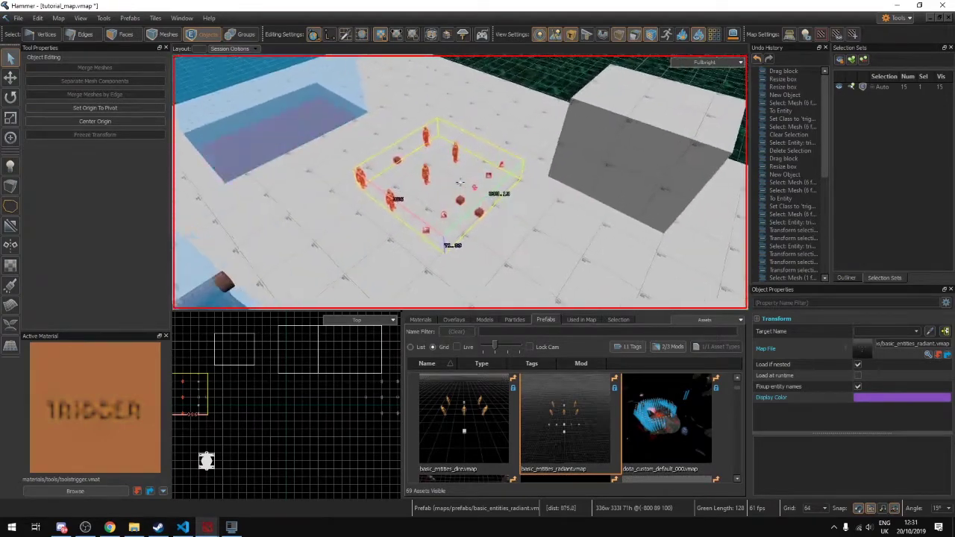
key(z)
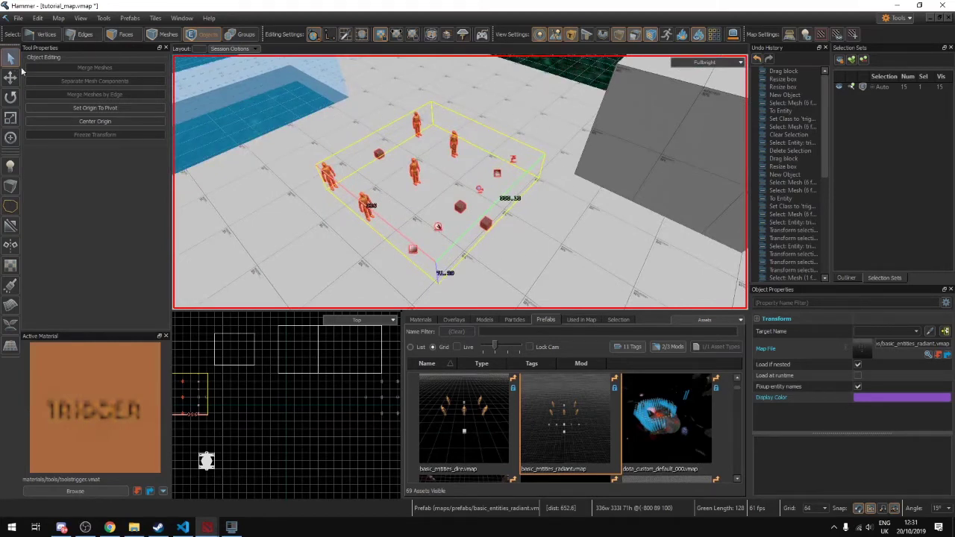
click(414, 168)
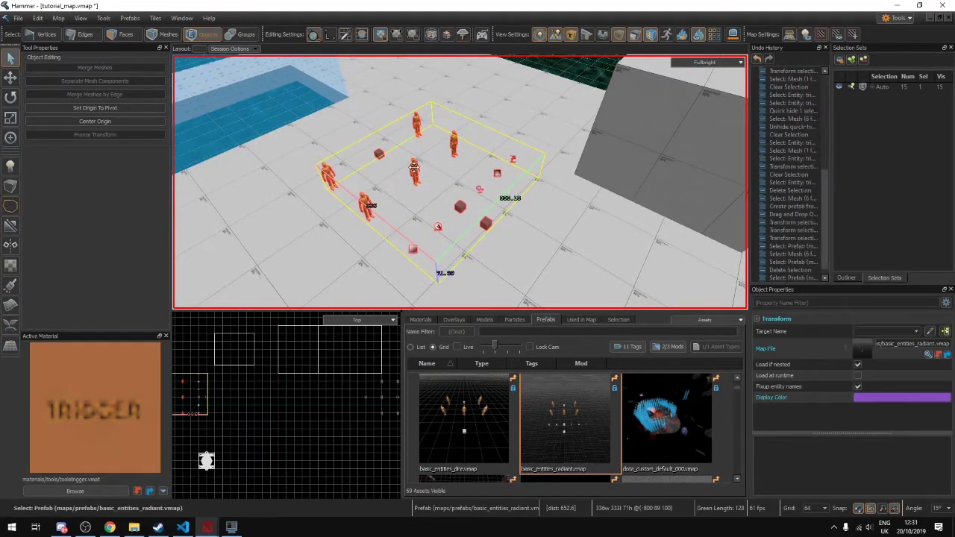
key(Delete)
Find the custom prefab by filtering prefabs for "tut", place tutorial_radiant_ents on the ground beside the pool, and raise it above the floor.
click(540, 332)
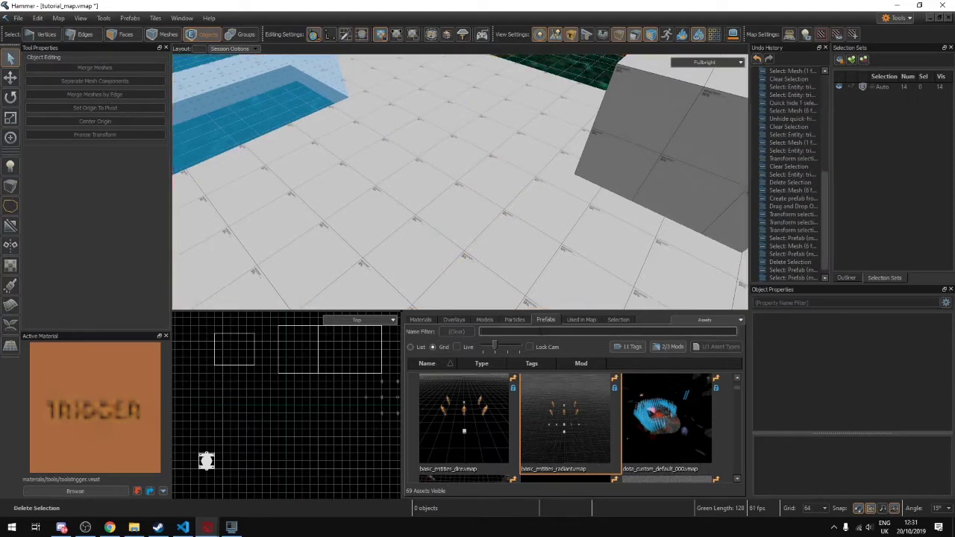
text(tut)
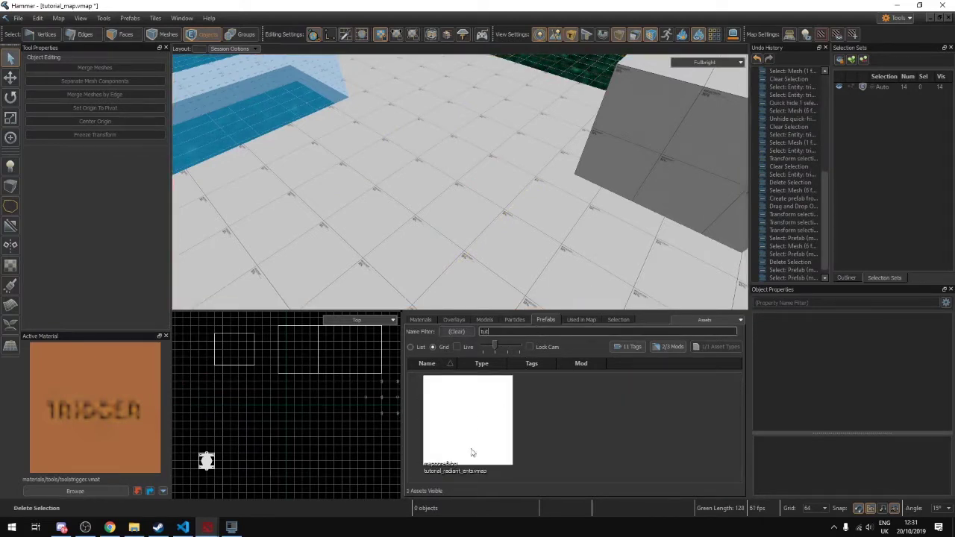
drag(465, 441, 460, 181)
key(z)
drag(373, 181, 365, 152)
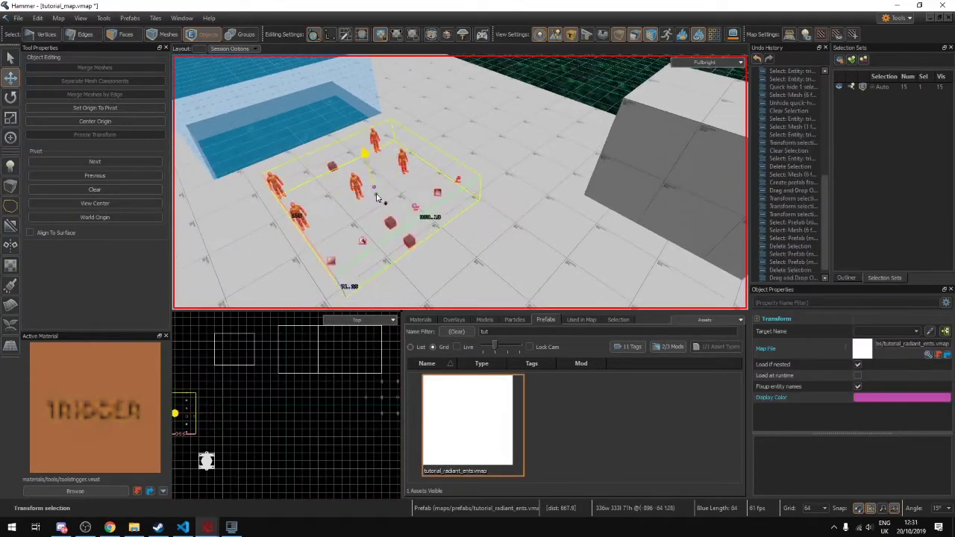
Examine the placed tutorial_radiant_ents prefab and its position on the ground mesh from several angles.
key(z)
key(w)
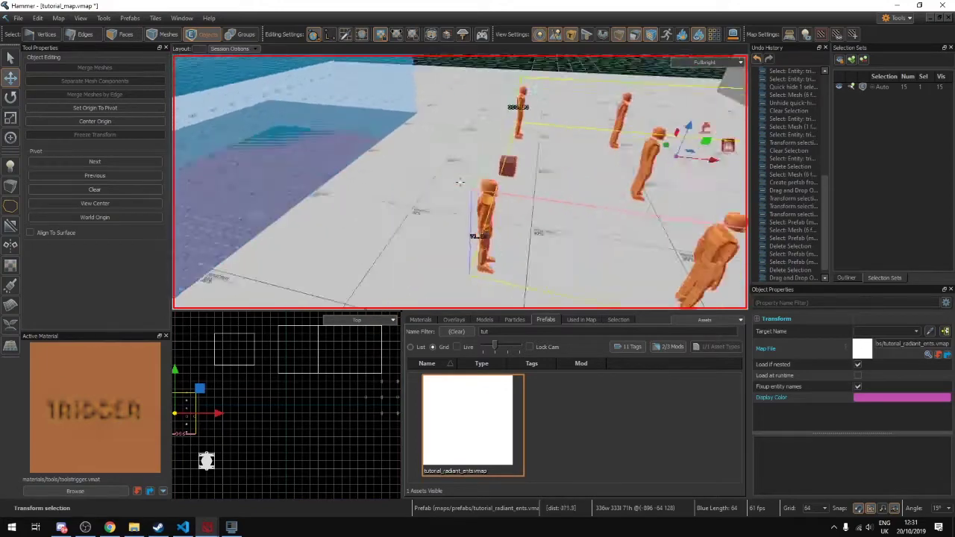
key(s)
key(d)
key(w)
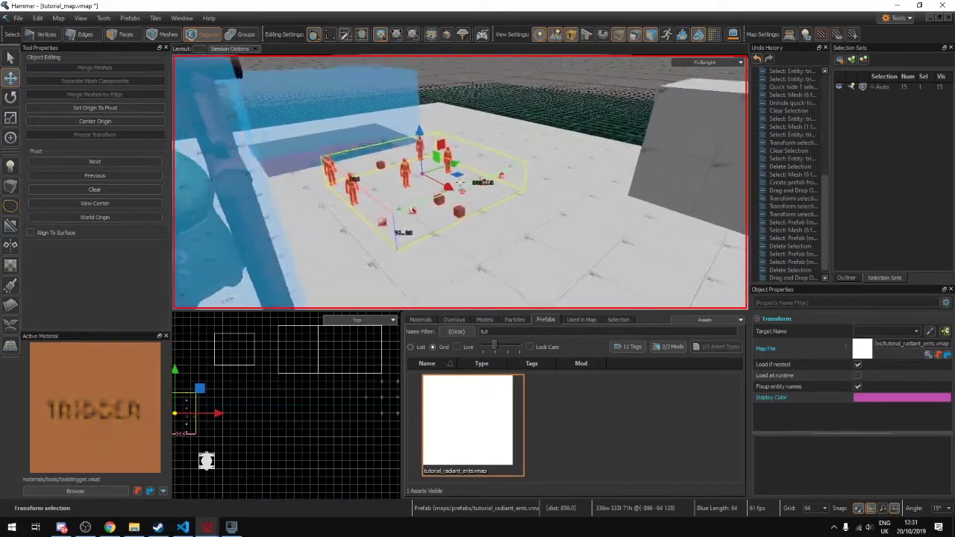
key(z)
click(11, 64)
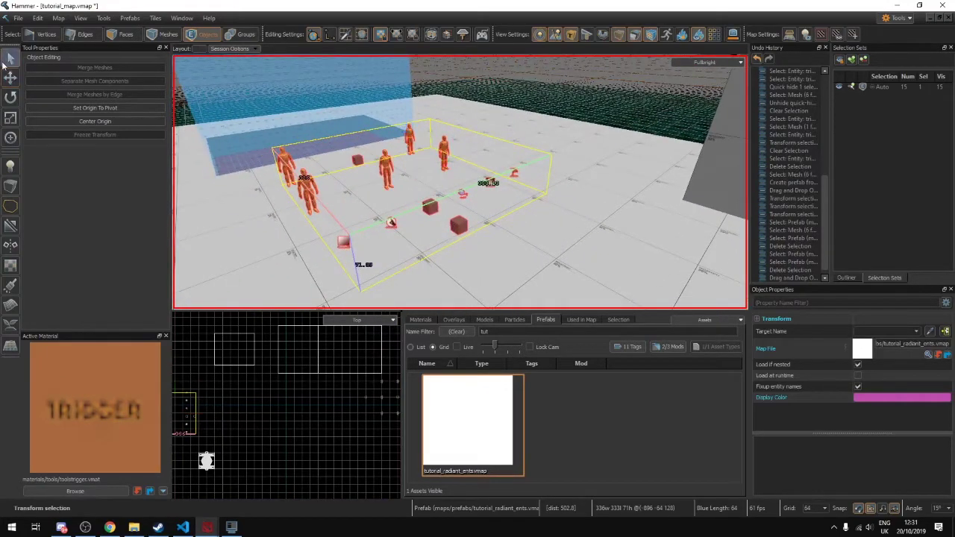
click(579, 247)
key(z)
key(s)
key(w)
key(s)
key(w)
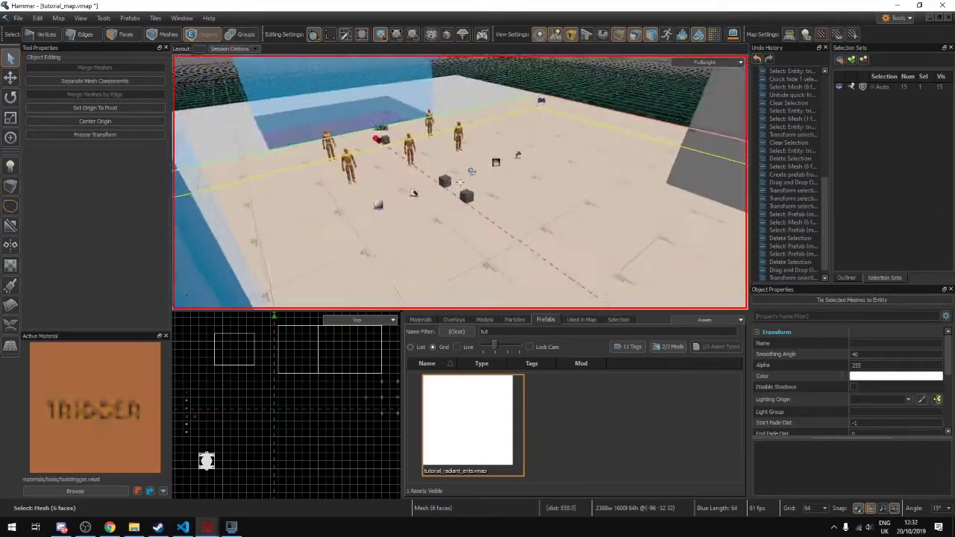
key(z)
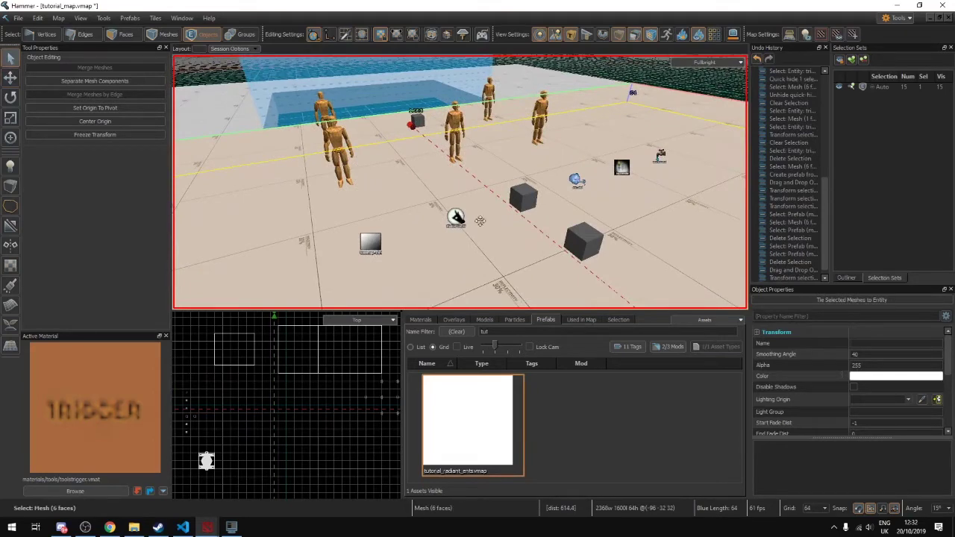
Open the placed tutorial_radiant_ents prefab for in-place editing.
click(456, 217)
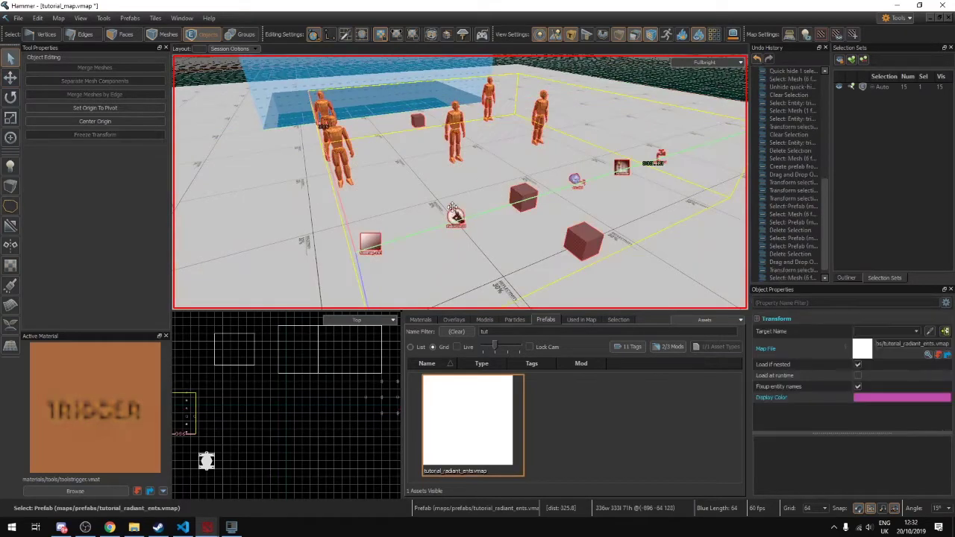
scroll(453, 213, up, 3)
double_click(449, 250)
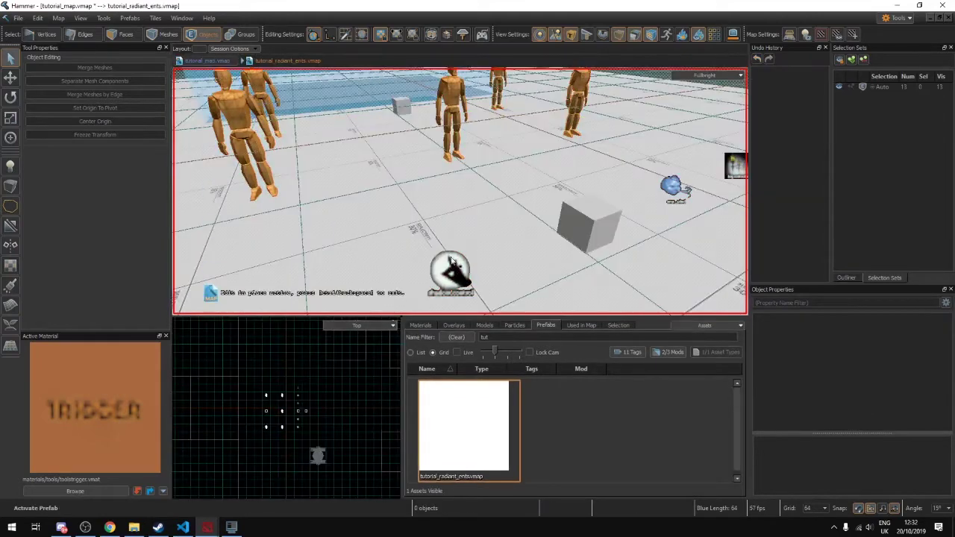
scroll(343, 235, down, 5)
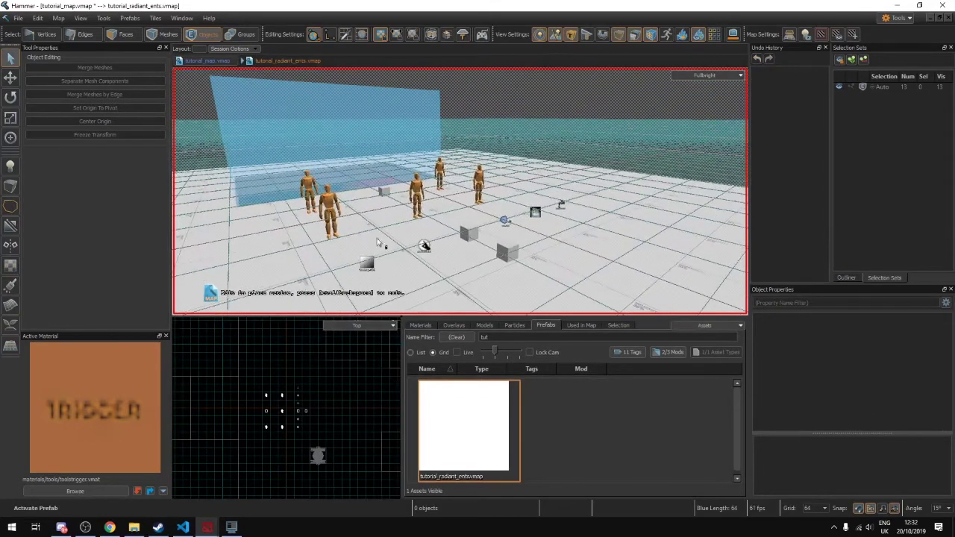
Set the env_global_light entity's color to a dark reddish grey and return to editing tutorial_map.
click(423, 246)
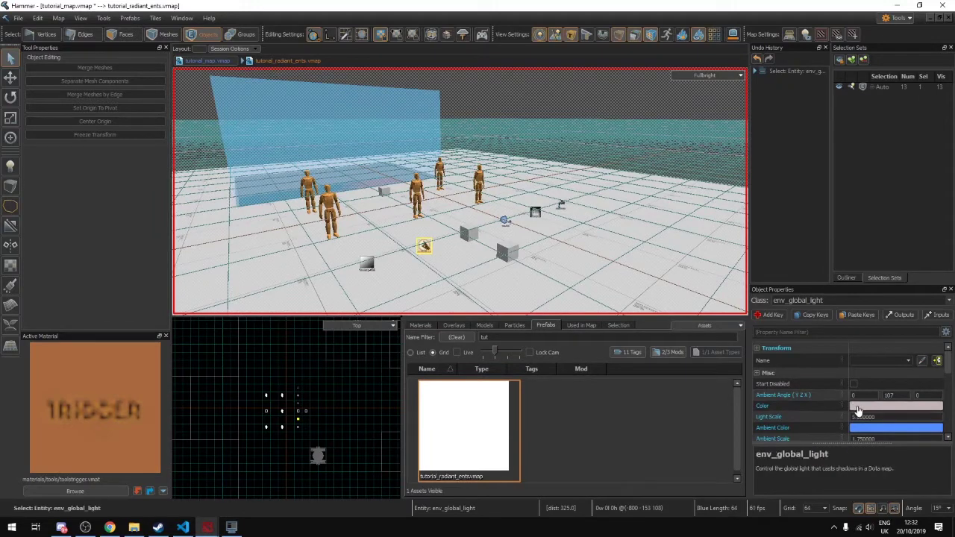
click(858, 406)
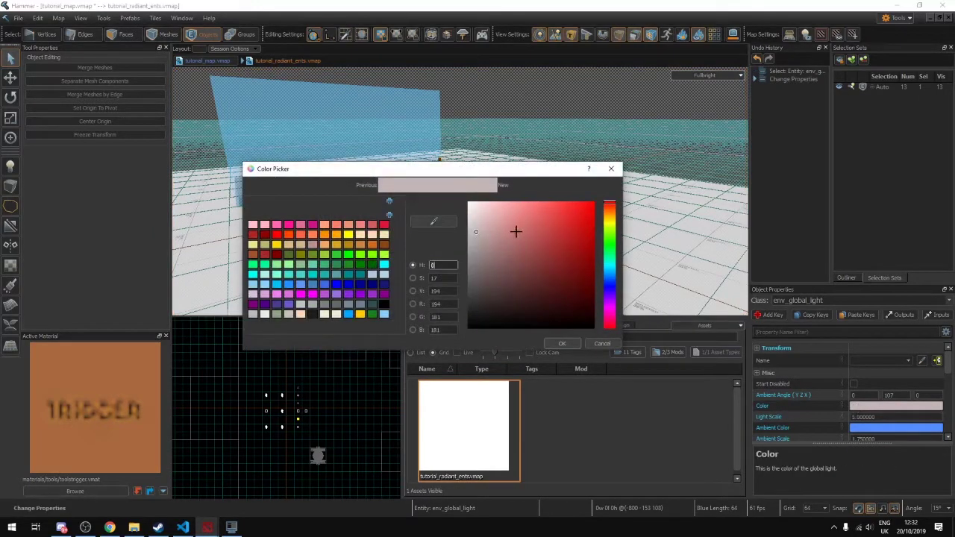
drag(486, 234, 478, 277)
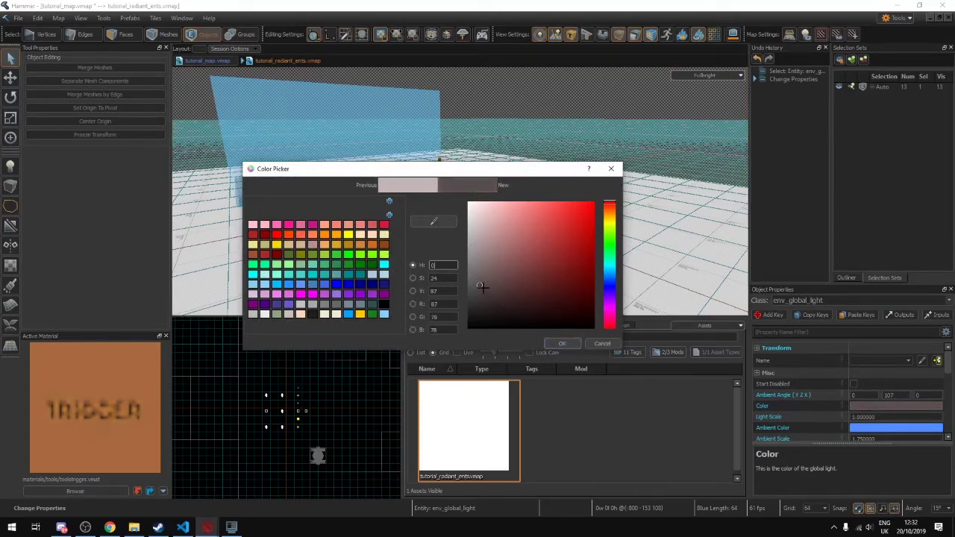
click(481, 293)
click(559, 344)
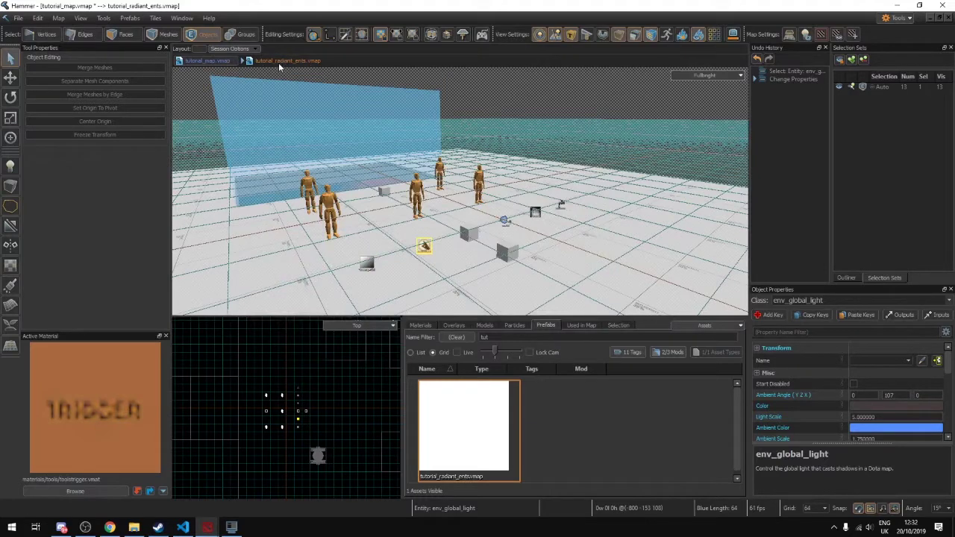
click(218, 62)
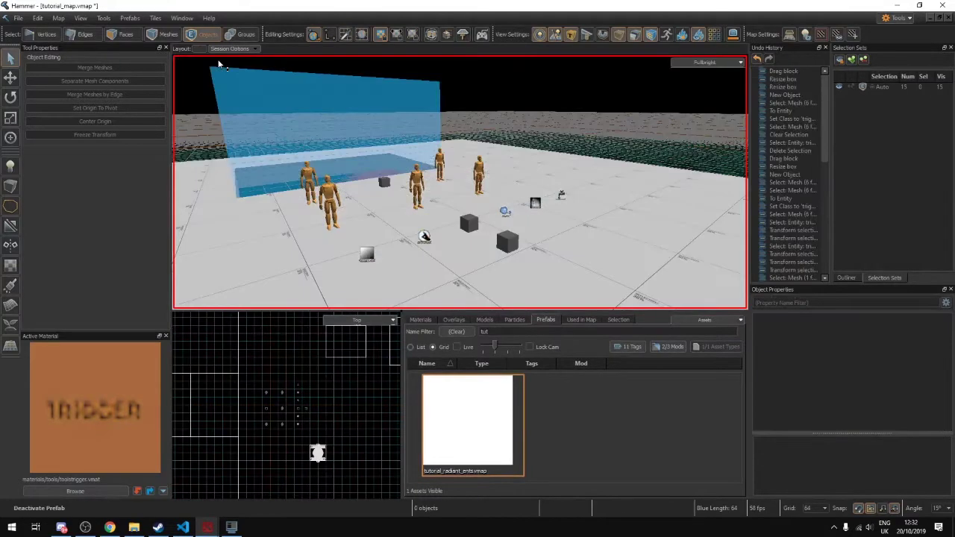
Try drawing a 192 × 64 × 64 block inside the reopened prefab, undo it, and return to tutorial_map.
double_click(423, 240)
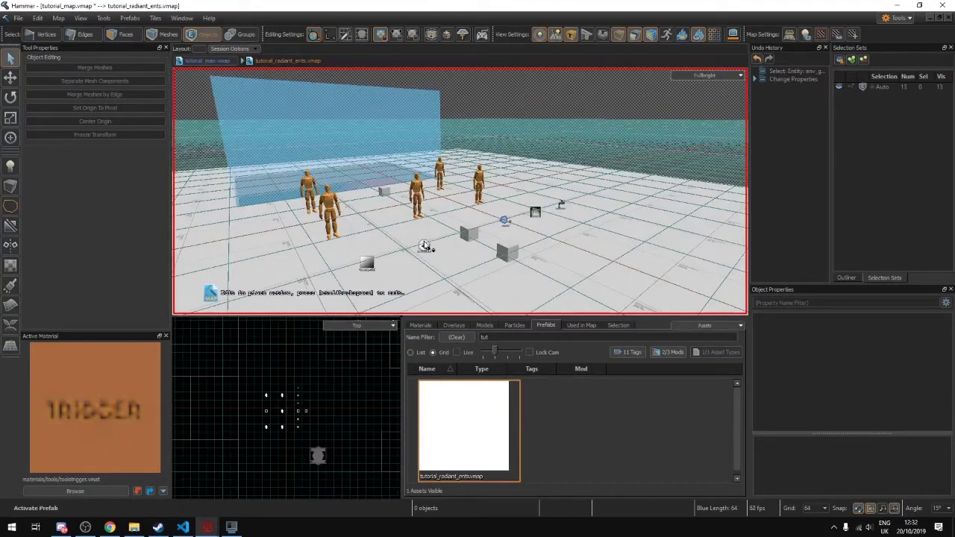
key(s)
mouse_move(387, 226)
right_down()
mouse_move(418, 228)
mouse_move(407, 250)
mouse_move(387, 226)
right_up()
click(11, 187)
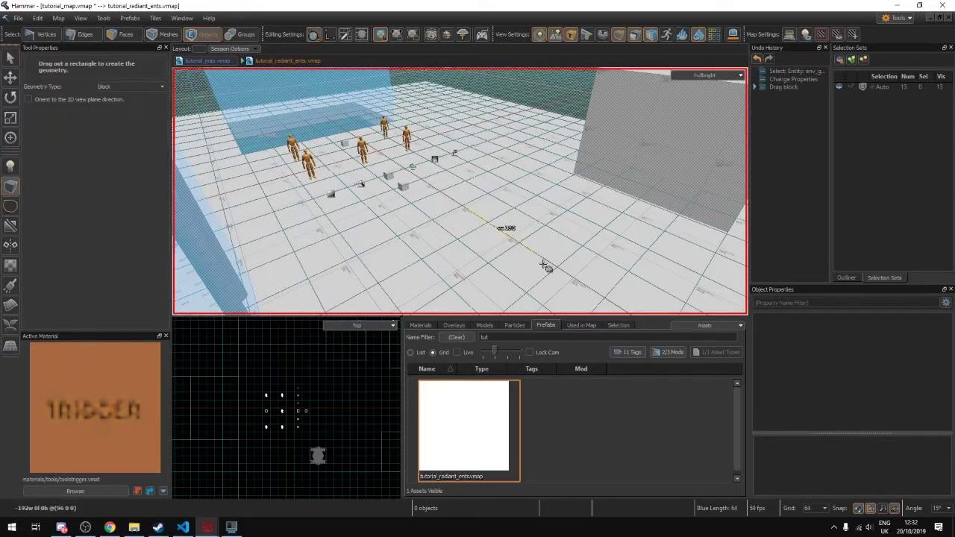
drag(544, 267, 535, 236)
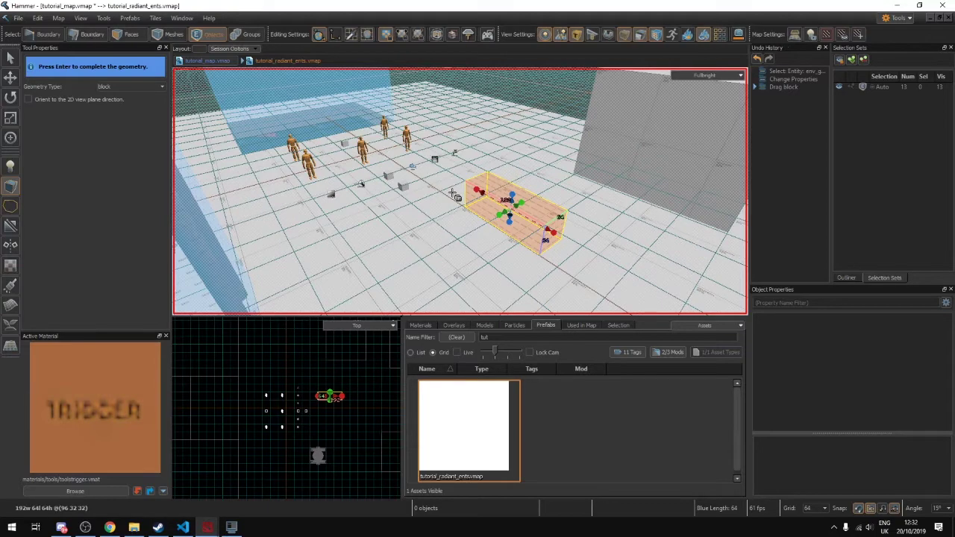
key(ctrl+z)
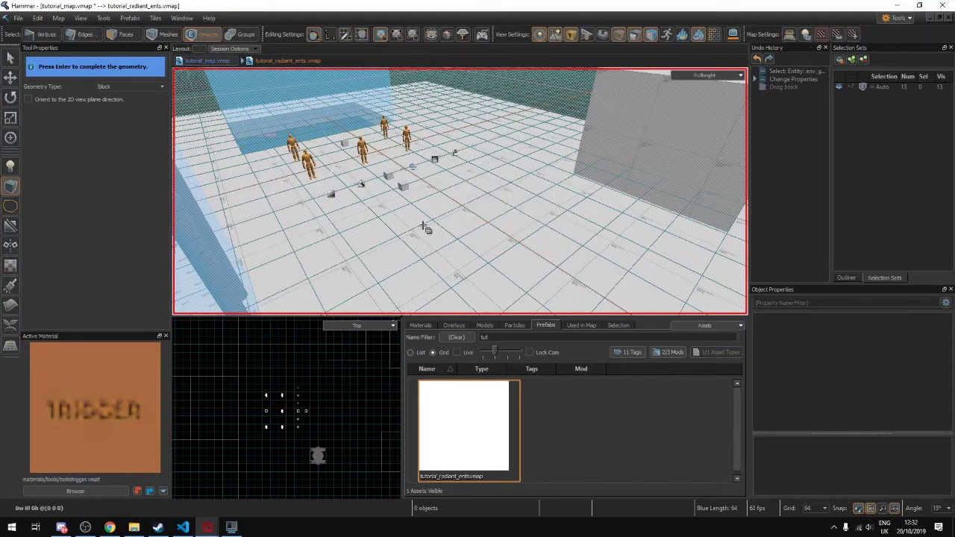
click(209, 64)
Try placing a second copy of the tutorial_radiant_ents prefab on the ground, and undo the placement.
drag(450, 382, 565, 231)
right_drag(565, 231, 436, 257)
key(ctrl+z)
Select the placed radiant entities prefab and build tutorial_map with a full compile, loading it in the game.
key(w)
mouse_move(460, 182)
right_down()
mouse_move(419, 216)
mouse_move(460, 182)
right_up()
click(291, 158)
key(F9)
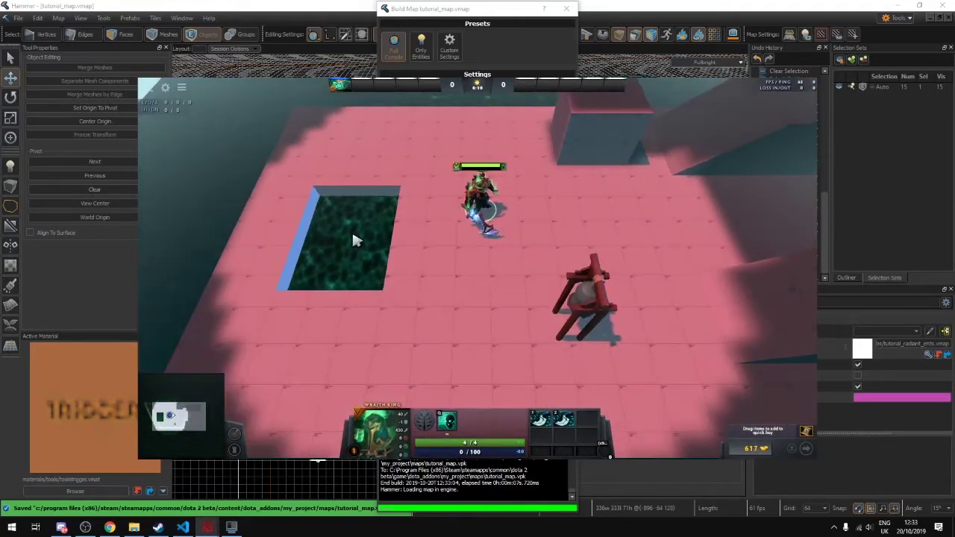
Walk the hero around the ground beside the pool to check the changed global lighting in game.
right_click(422, 274)
right_click(429, 296)
right_click(476, 282)
right_click(475, 231)
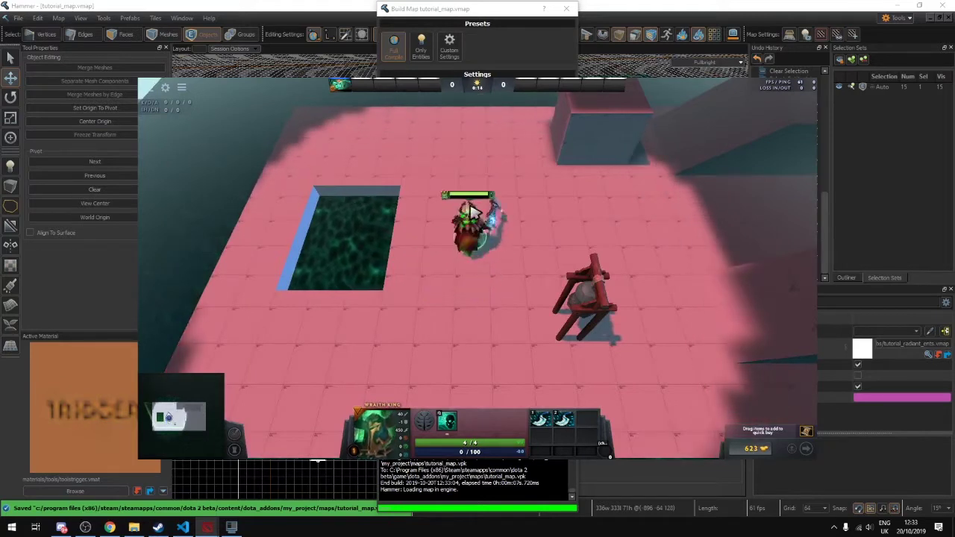
right_click(438, 196)
right_click(438, 253)
right_click(455, 267)
right_click(479, 190)
right_click(429, 215)
right_click(467, 267)
right_click(488, 197)
right_click(450, 227)
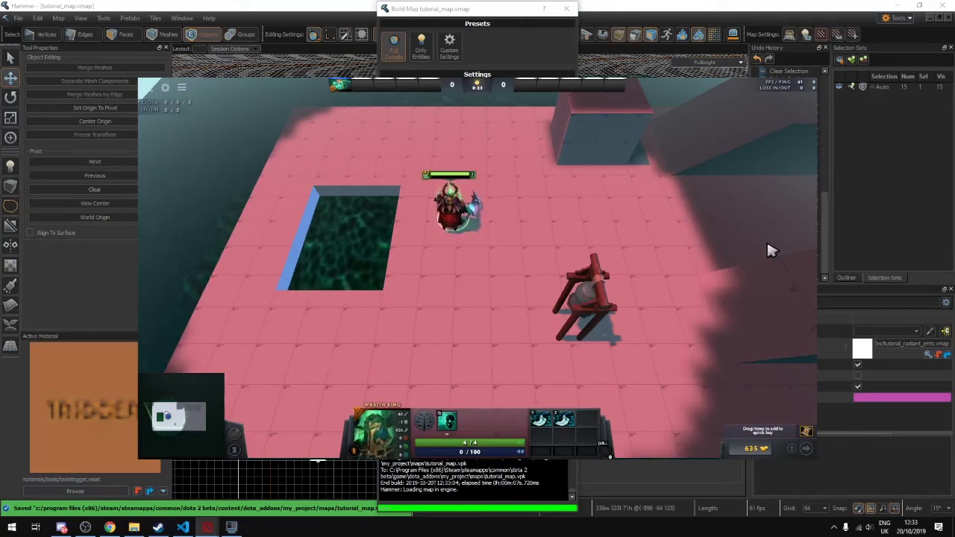
Look over the map's far edge, recentre the camera on the hero, and walk the hero between the pool and catapult.
mouse_move(816, 239)
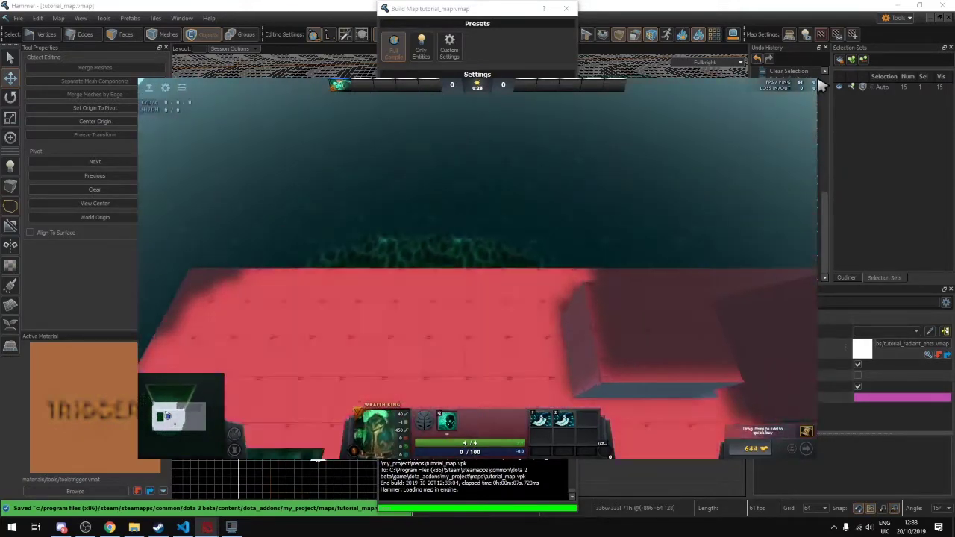
key(F1)
key(F1)
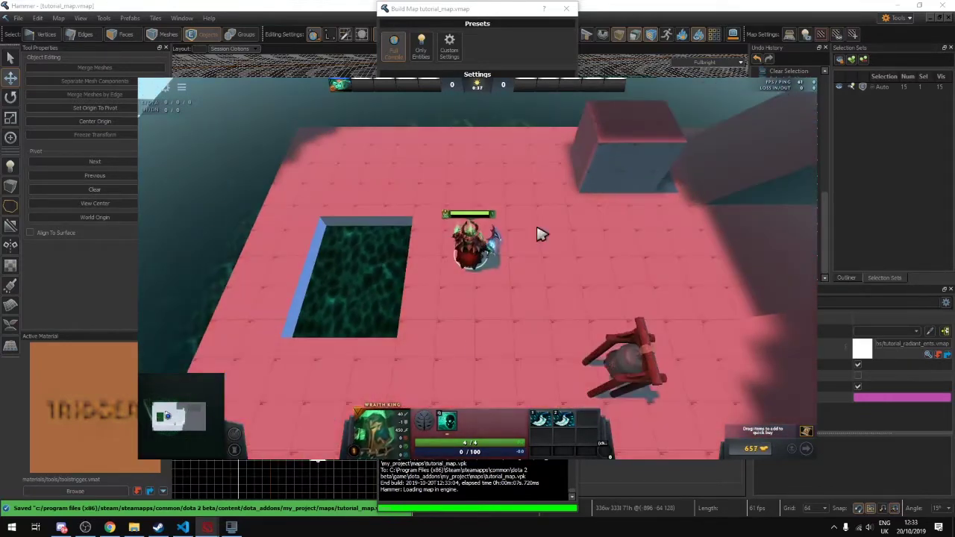
right_click(350, 292)
right_click(541, 265)
right_click(574, 255)
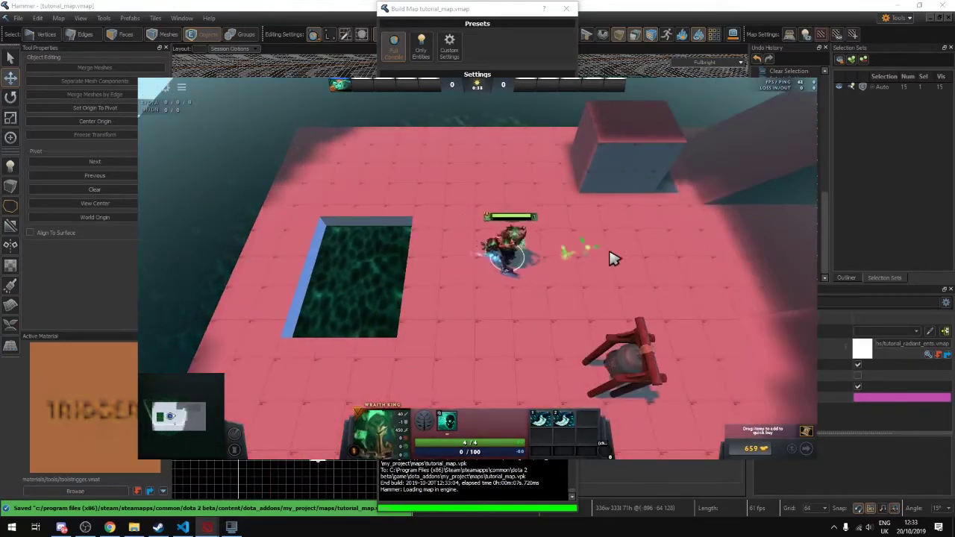
Walk the hero away from the pool to the ramps to compare the lighting across the ground in game.
right_click(646, 257)
right_click(691, 276)
right_click(645, 280)
right_click(687, 256)
right_click(590, 242)
right_click(658, 232)
right_click(625, 254)
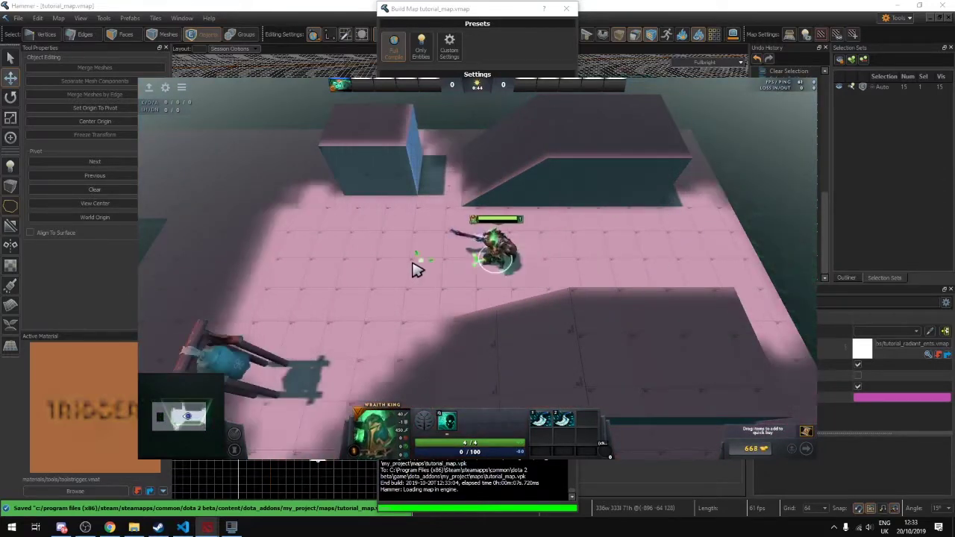
Walk the hero back to the pool and around the ground beside it to examine the red daylight.
right_click(377, 269)
right_click(333, 270)
right_click(280, 267)
right_click(442, 248)
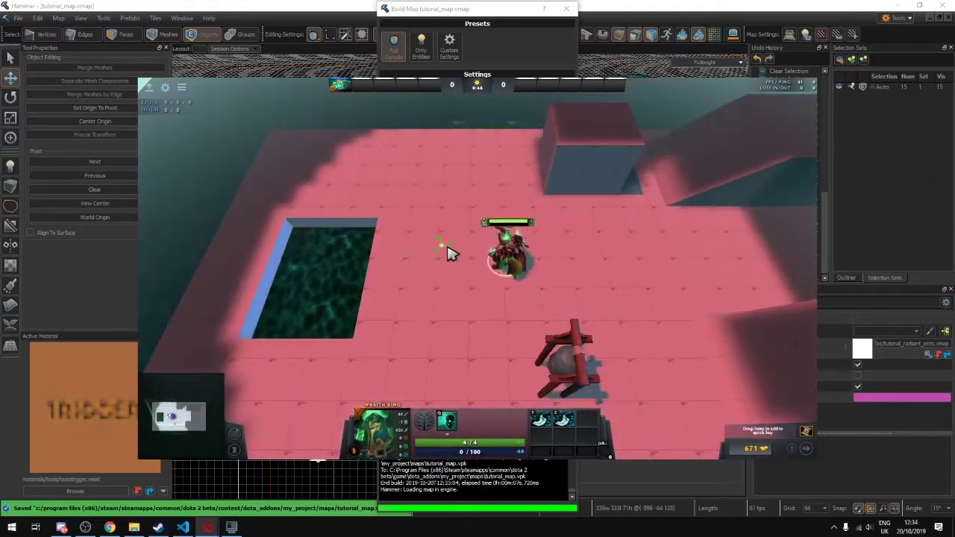
right_click(450, 280)
right_click(567, 282)
right_click(494, 211)
right_click(426, 241)
right_click(569, 214)
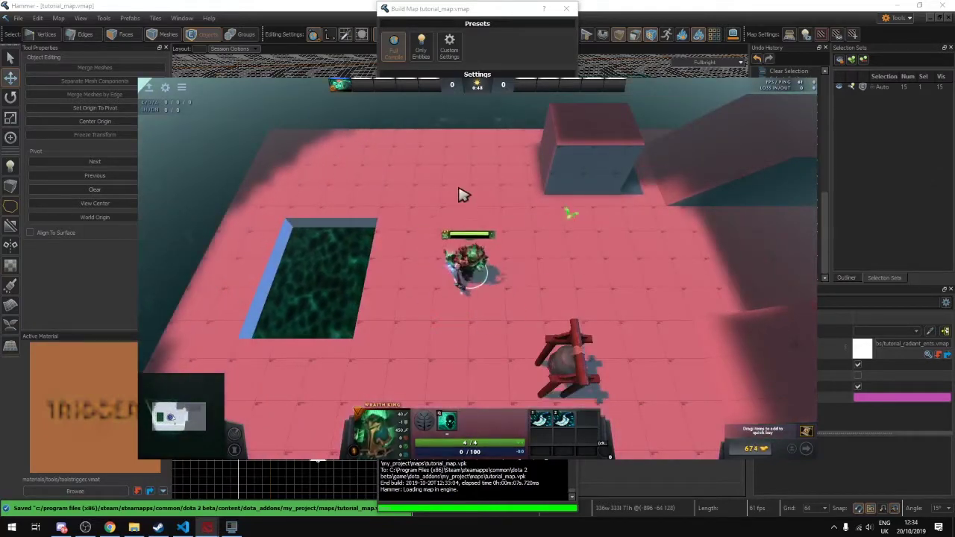
right_click(409, 281)
right_click(546, 261)
right_click(486, 192)
right_click(414, 215)
right_click(446, 285)
right_click(553, 260)
right_click(543, 194)
right_click(361, 189)
right_click(354, 269)
right_click(439, 256)
right_click(469, 292)
right_click(417, 285)
right_click(405, 186)
right_click(446, 241)
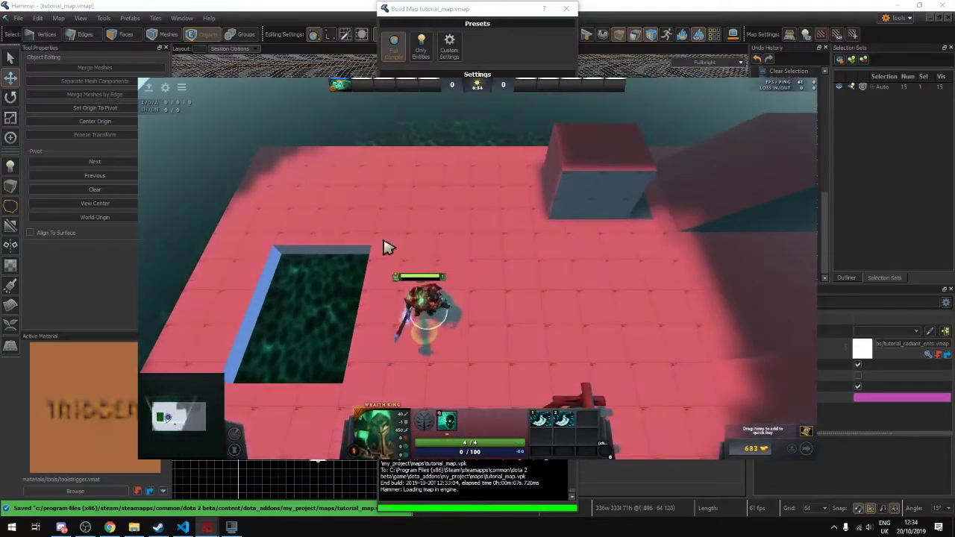
right_click(516, 188)
right_click(440, 241)
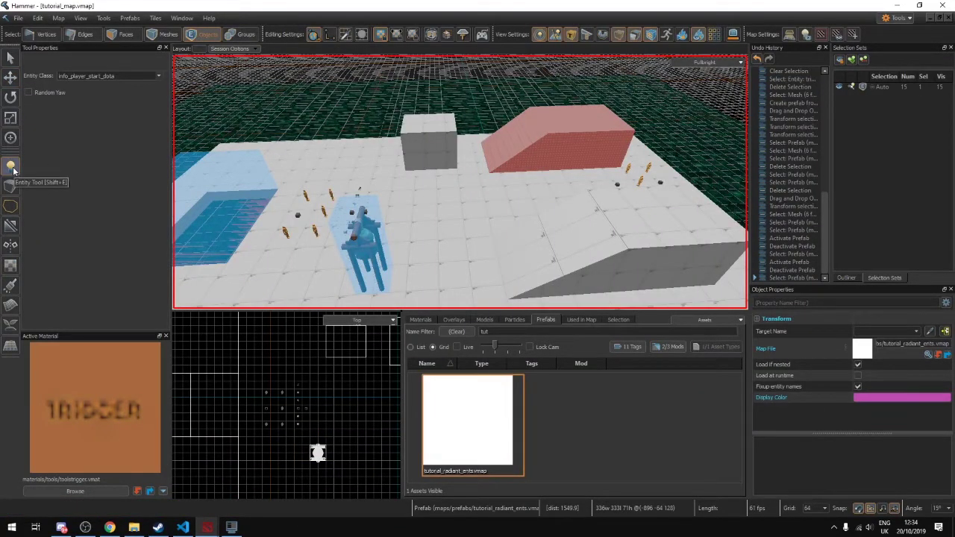
Set the Entity tool's class to ent_dota_lightinfo.
click(112, 75)
scroll(125, 129, down, 2)
scroll(102, 119, down, 8)
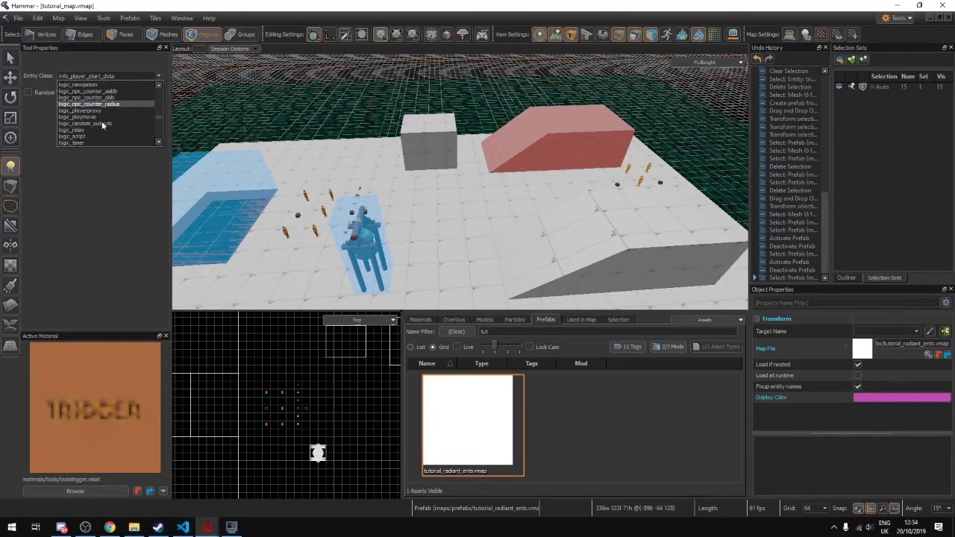
scroll(97, 127, down, 10)
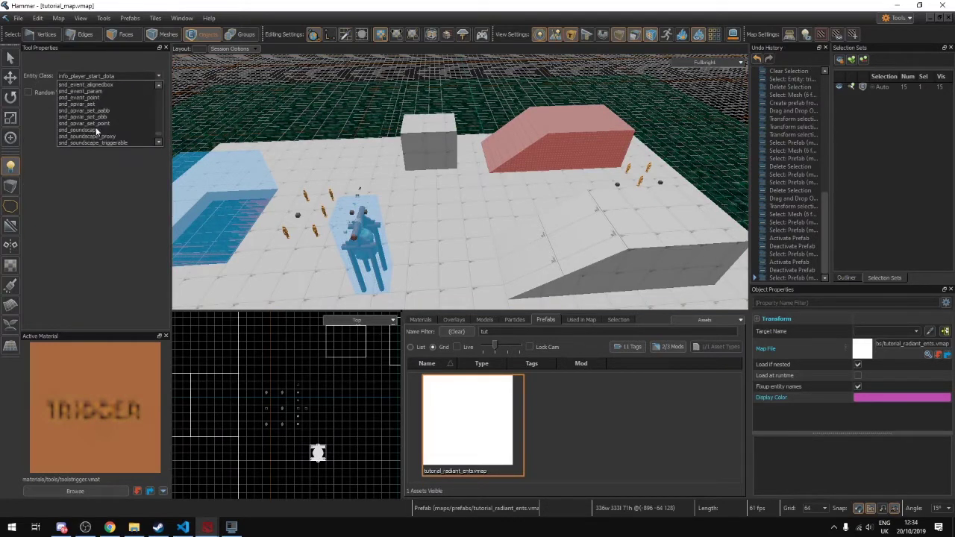
scroll(89, 124, up, 15)
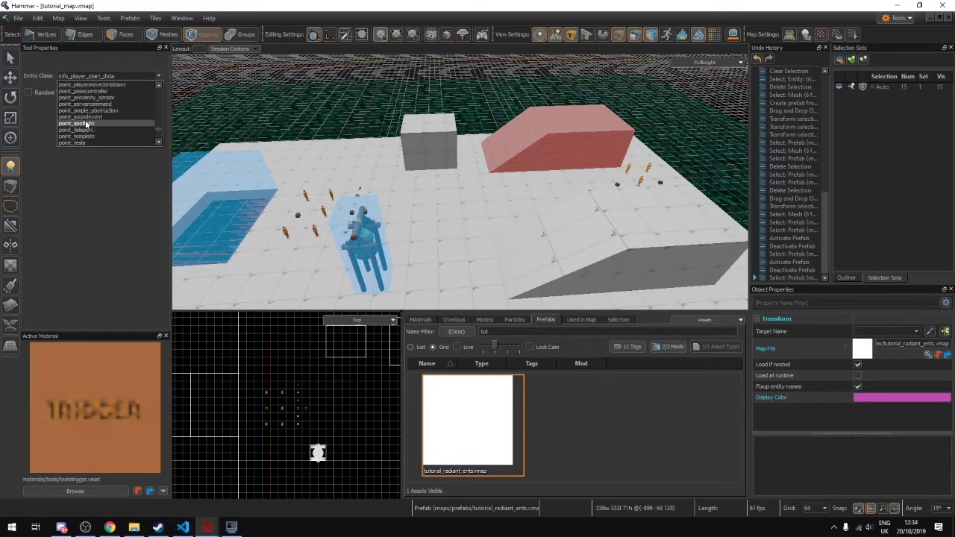
scroll(74, 119, up, 12)
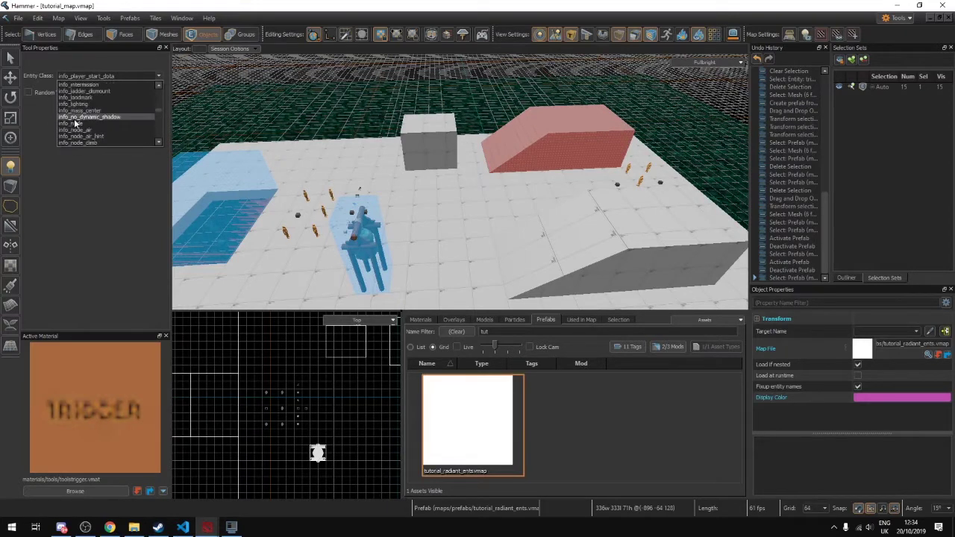
scroll(75, 112, down, 1)
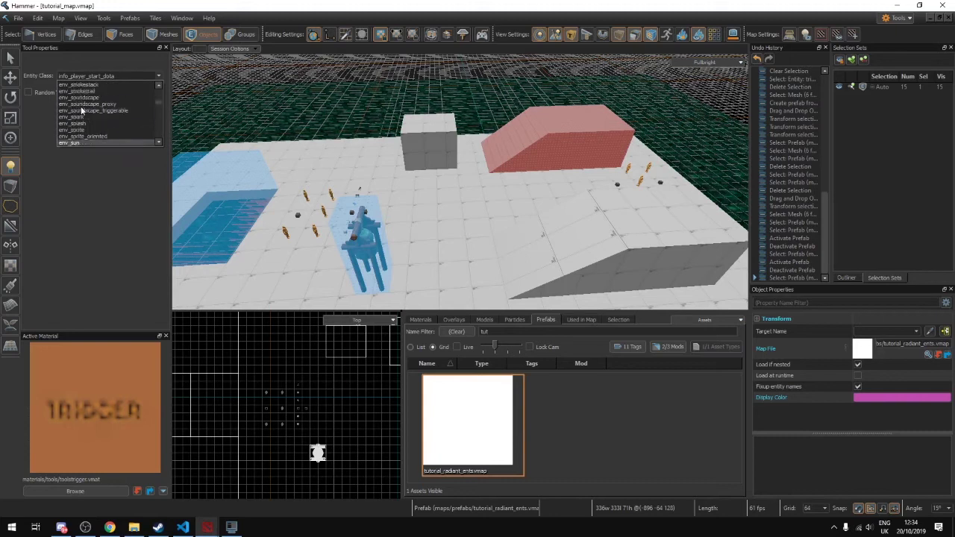
scroll(80, 110, up, 6)
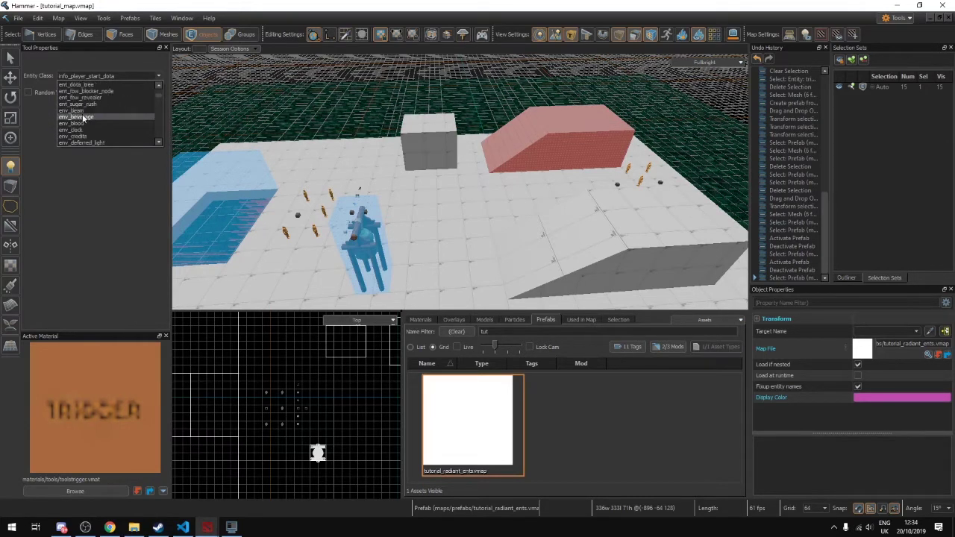
scroll(82, 116, up, 8)
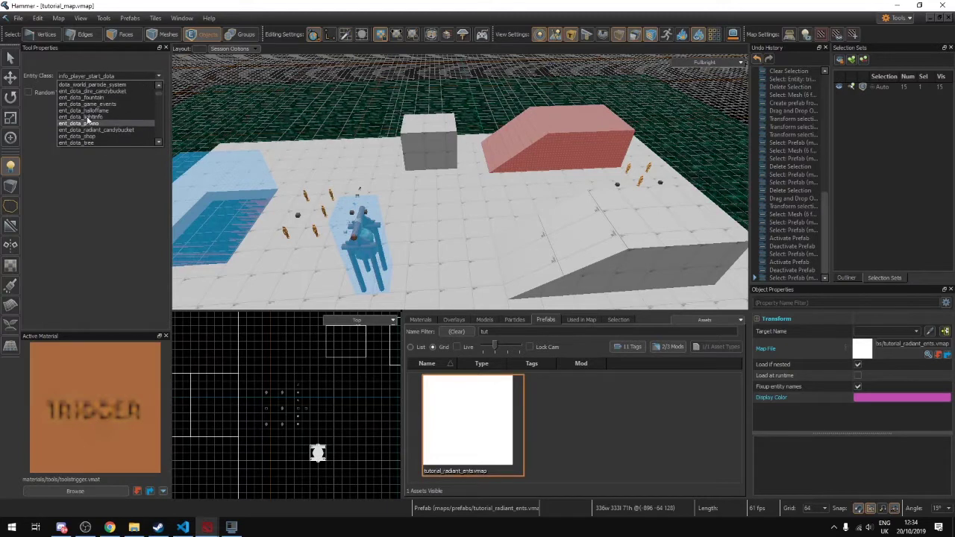
click(90, 116)
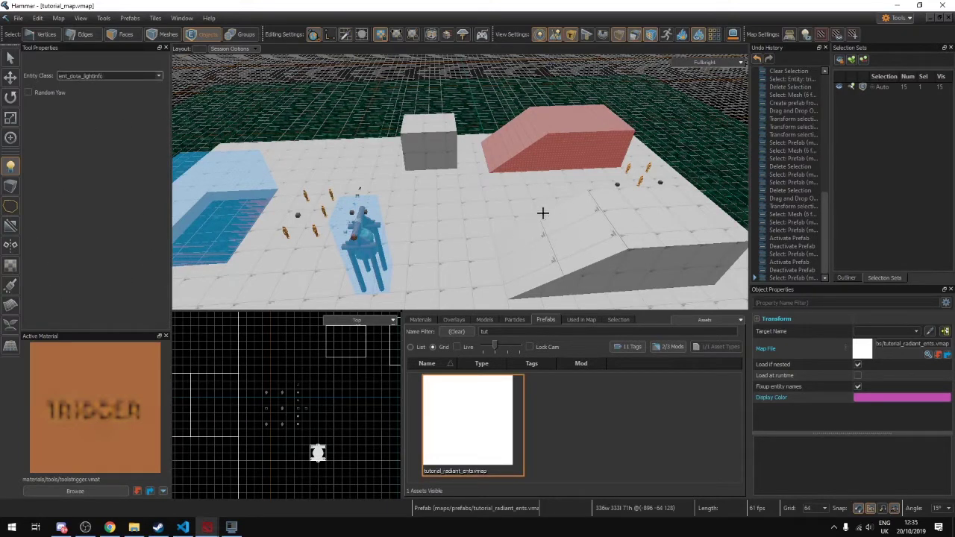
Place the ent_dota_lightinfo entity near the ground's outer corner beyond the grey ramp and raise it 64 units.
right_drag(459, 182, 555, 214)
click(618, 207)
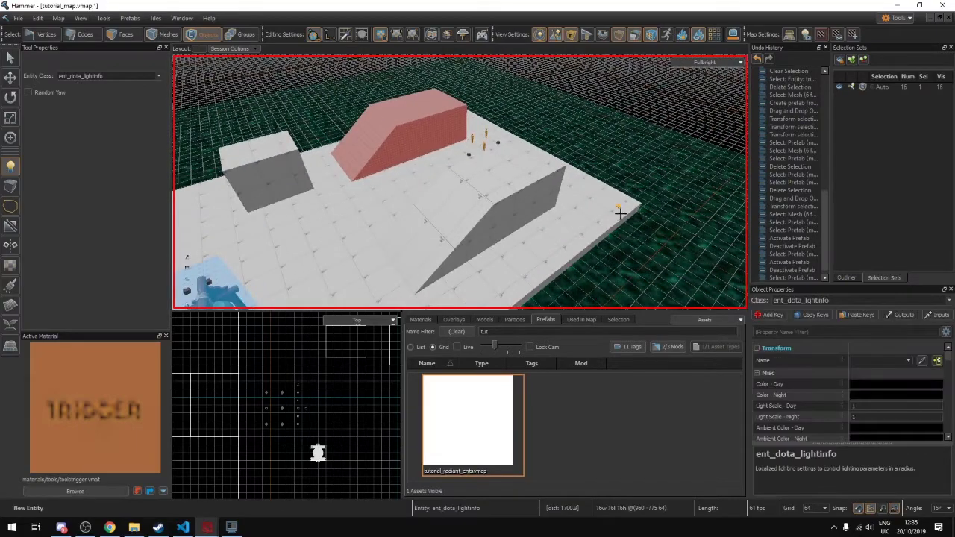
right_drag(613, 213, 461, 182)
key(w)
key(t)
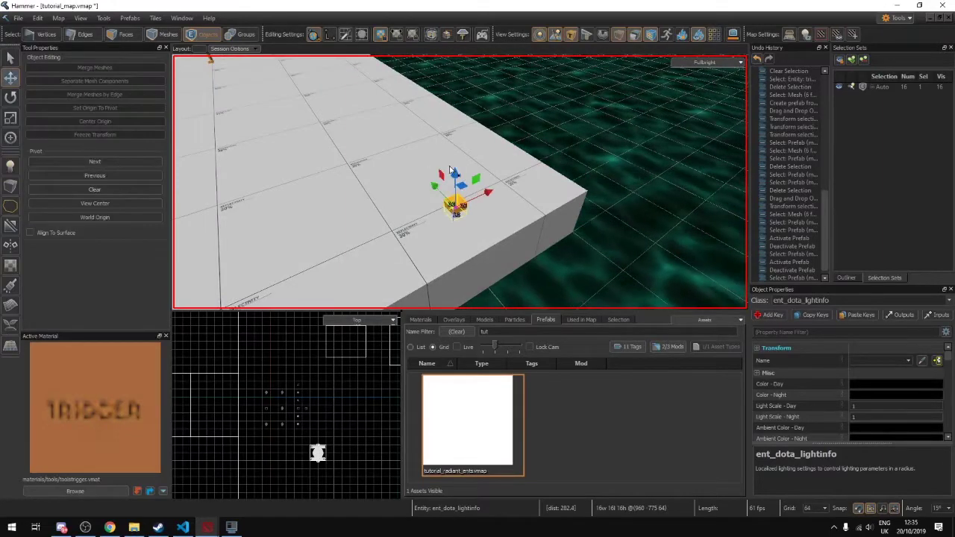
Set the new light info entity's Color - Day to a bright green with hue 134.
click(895, 383)
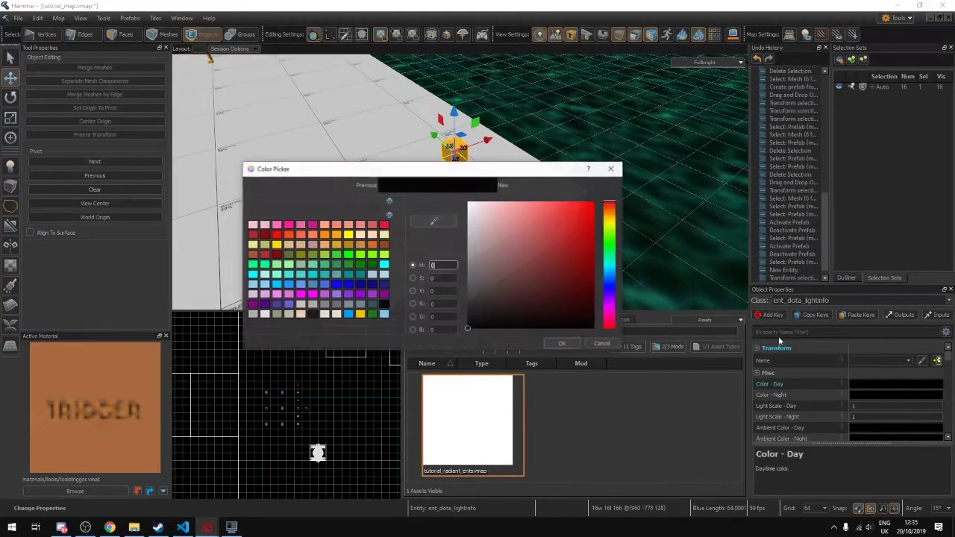
drag(566, 241, 593, 226)
click(610, 249)
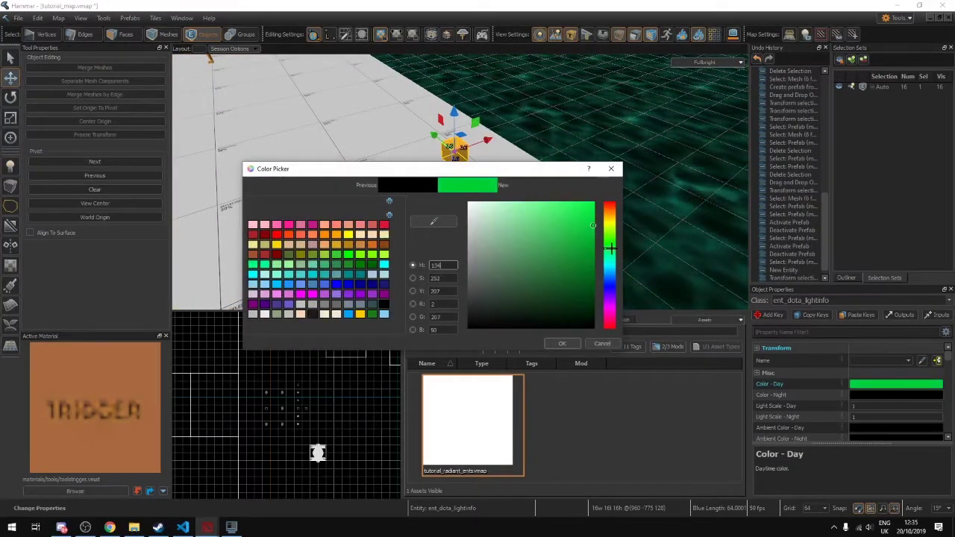
click(590, 203)
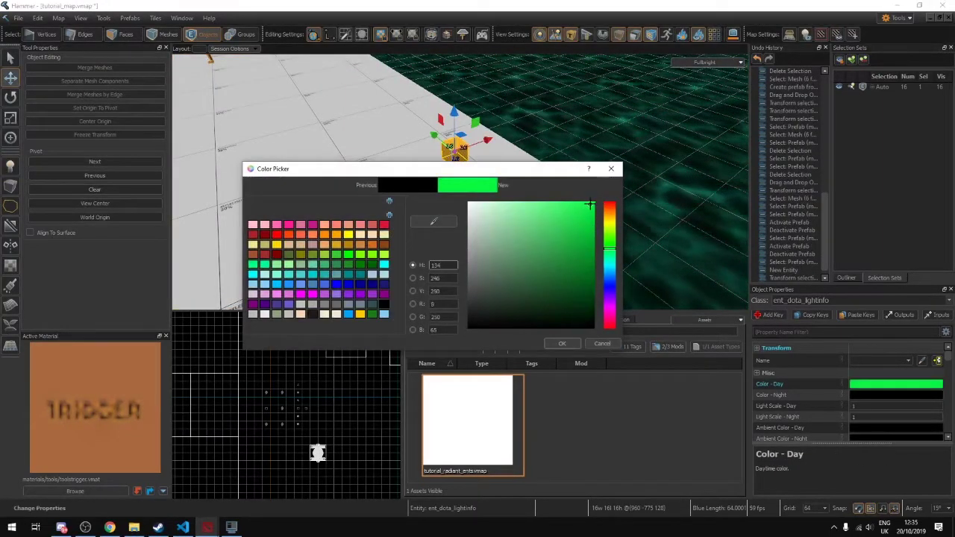
click(569, 344)
Open the radiant entities prefab and check the Light Scale - Day value of its default ent_dota_lightinfo.
key(s)
right_drag(480, 235, 448, 223)
right_drag(478, 182, 518, 252)
key(w)
double_click(481, 187)
click(481, 193)
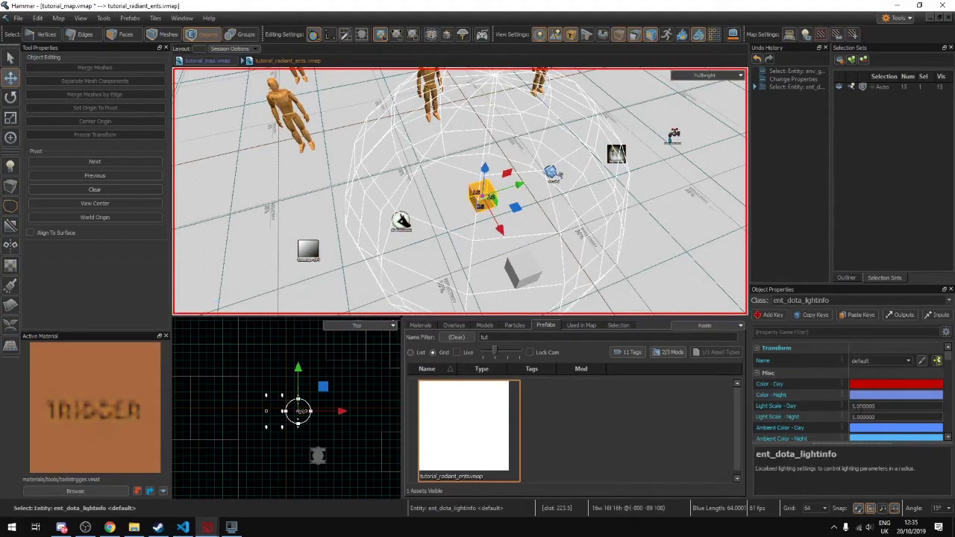
click(850, 406)
right_drag(555, 298, 540, 270)
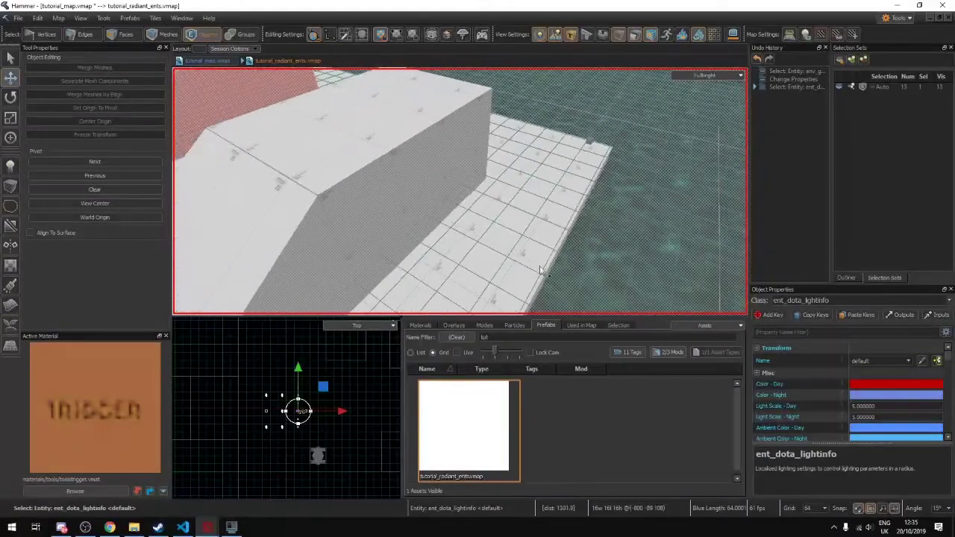
Return to tutorial_map and set the Light Scale - Day of the corner's green ent_dota_lightinfo to 5.0.
click(214, 61)
mouse_move(649, 190)
right_down()
mouse_move(459, 183)
mouse_move(649, 190)
right_up()
double_click(520, 220)
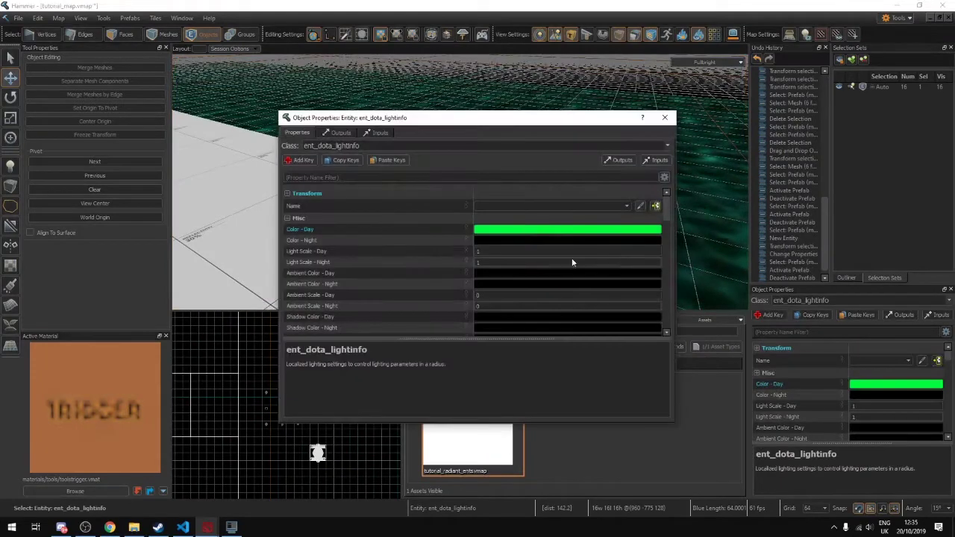
click(665, 117)
double_click(536, 230)
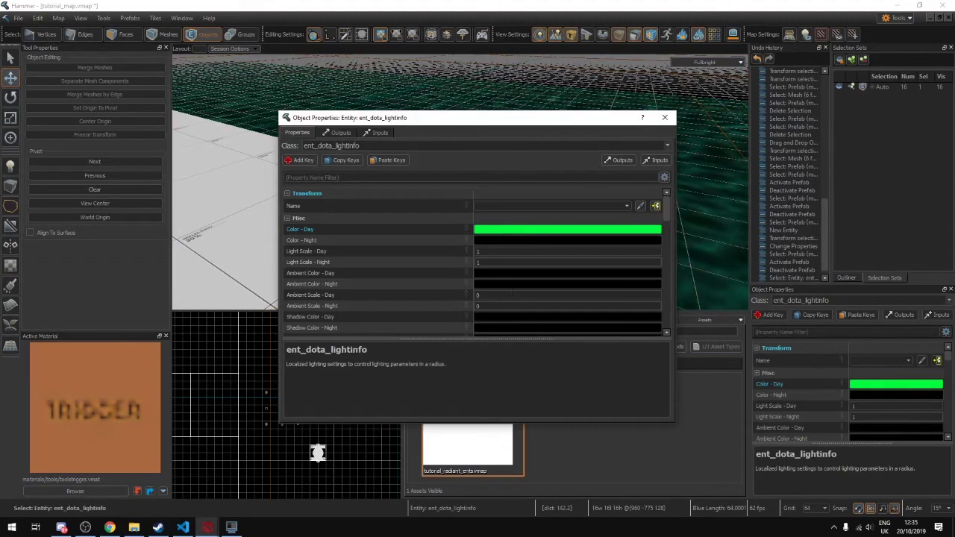
click(478, 251)
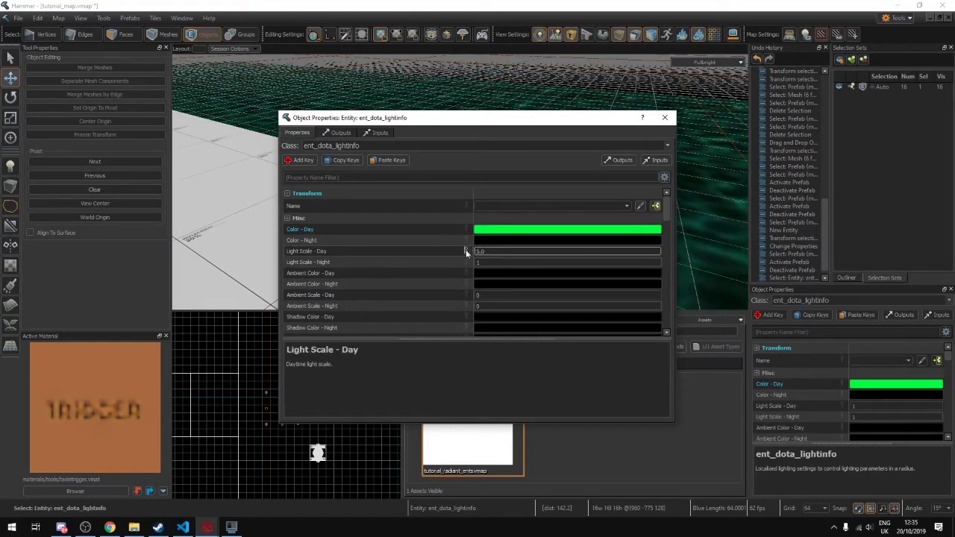
text(5.0)
key(Return)
Look through the corner light info entity's remaining properties, including its ambient, shadow, direction and fog settings.
scroll(445, 265, down, 10)
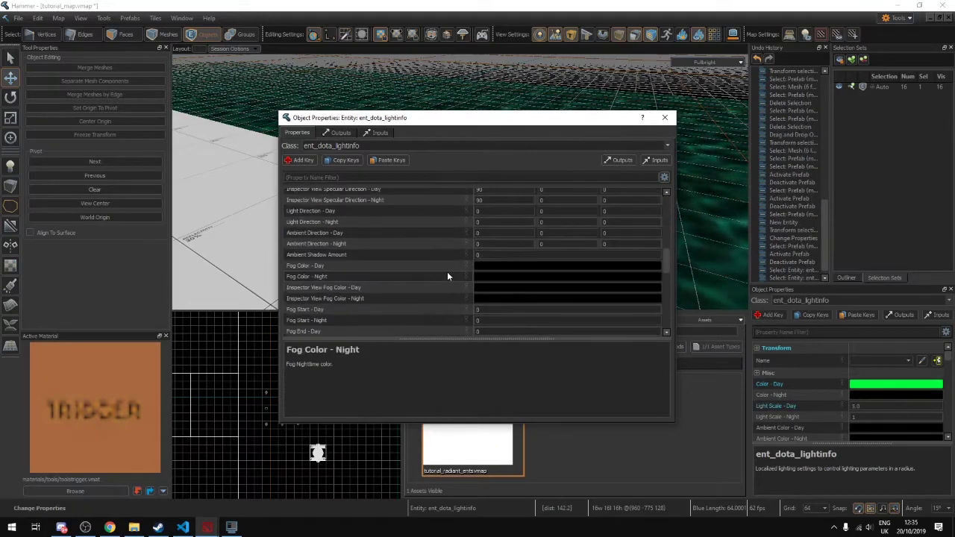
scroll(447, 275, up, 10)
scroll(439, 265, down, 3)
scroll(442, 262, up, 3)
click(664, 117)
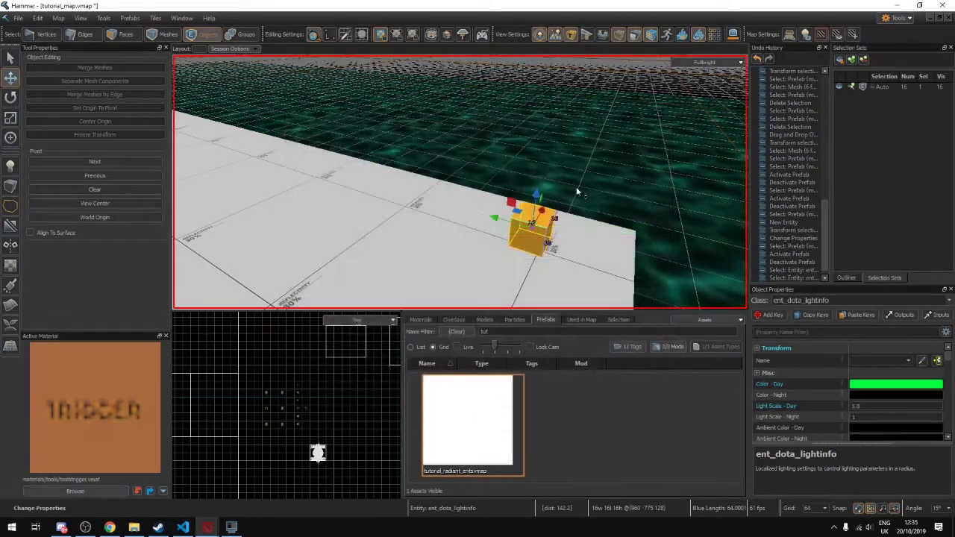
click(888, 406)
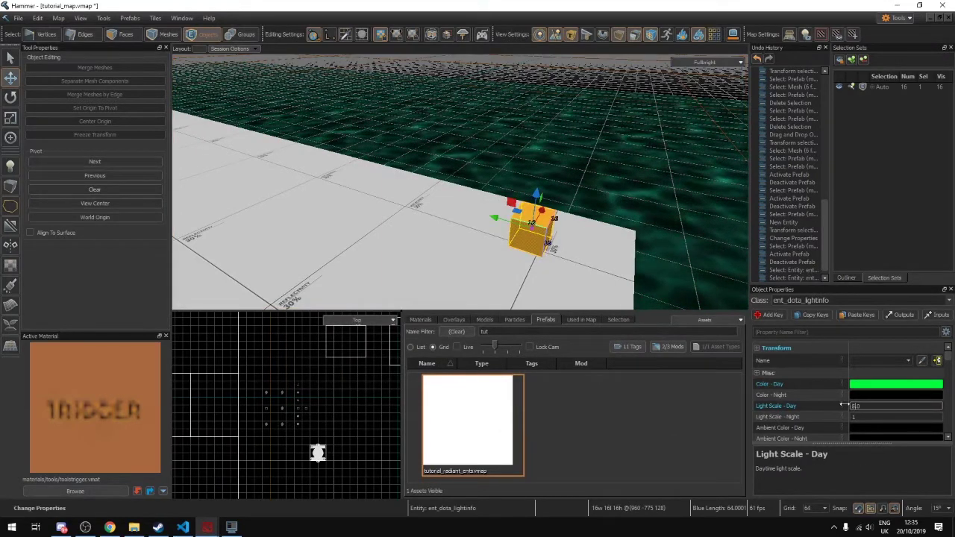
scroll(844, 403, down, 3)
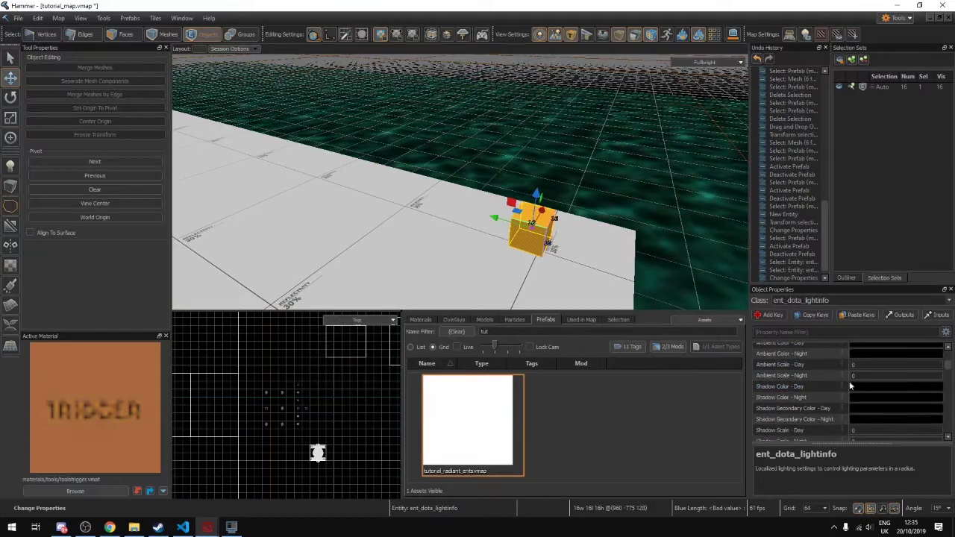
scroll(841, 382, down, 5)
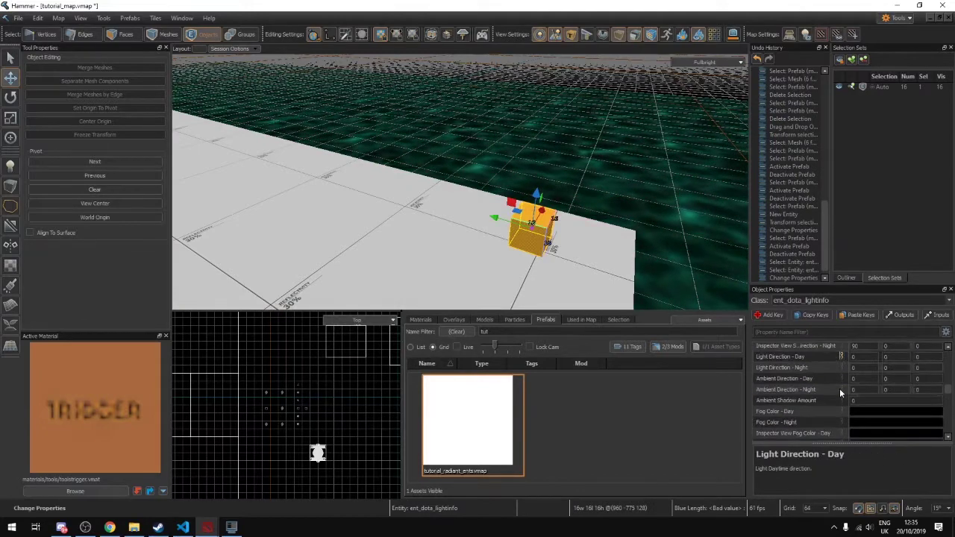
scroll(838, 388, down, 2)
scroll(839, 388, up, 5)
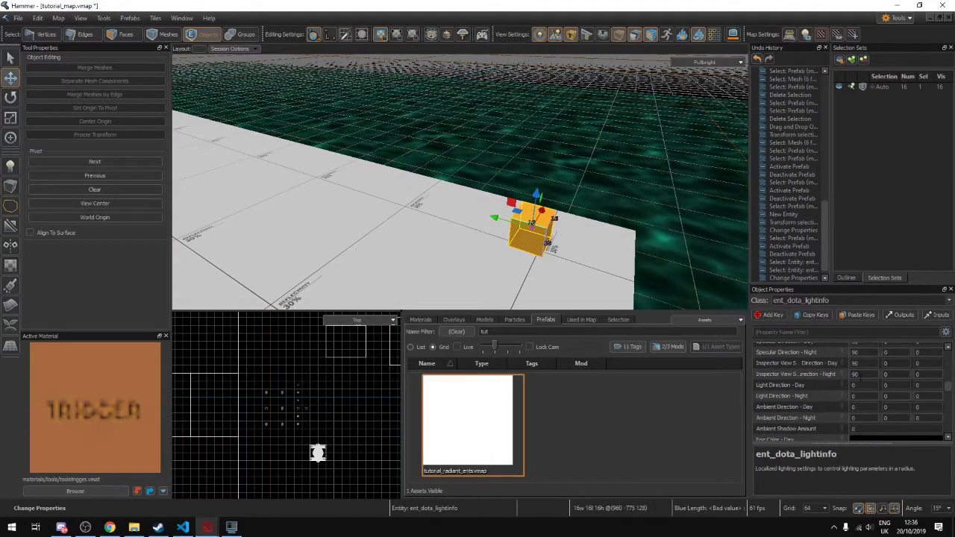
scroll(860, 376, down, 5)
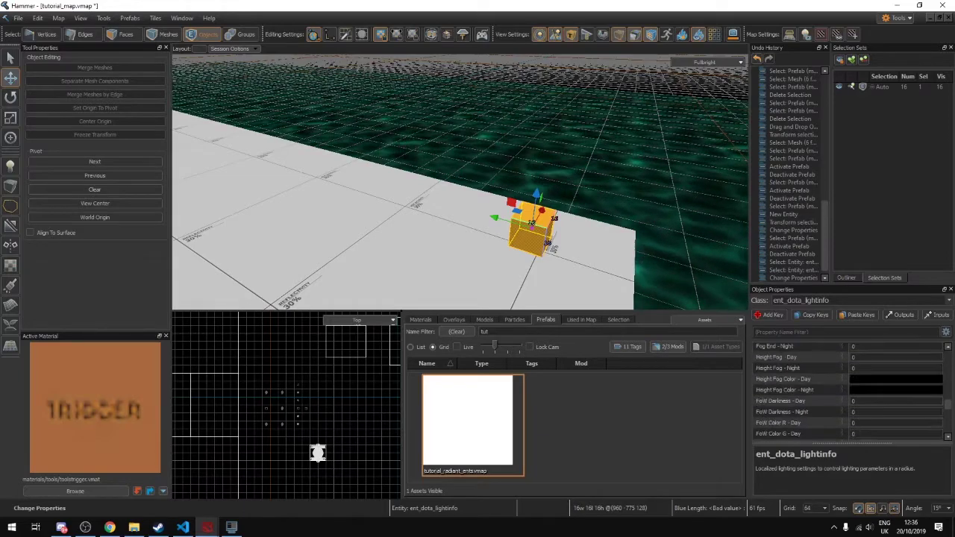
Reopen the radiant entities prefab and examine the specular, light and ambient directions of its default ent_dota_lightinfo.
key(z)
key(w)
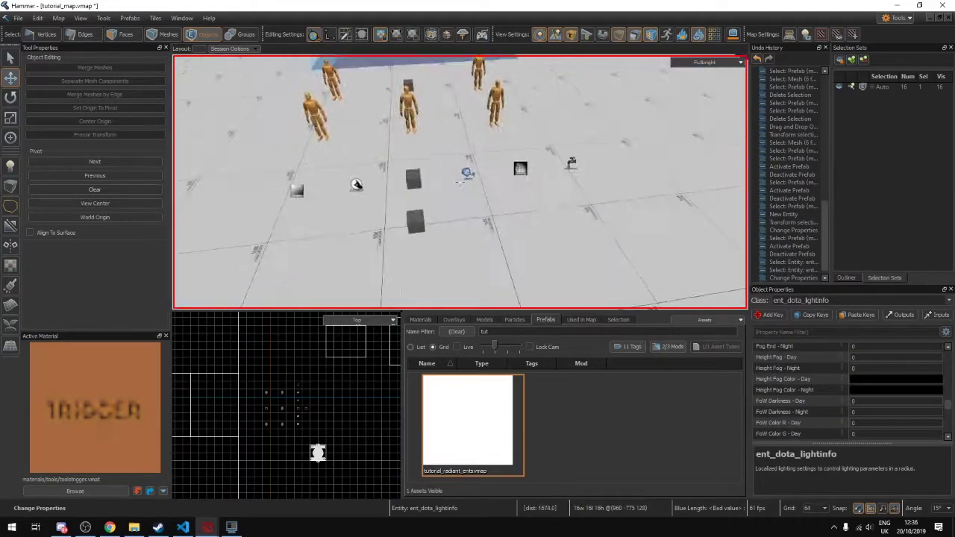
key(z)
double_click(496, 175)
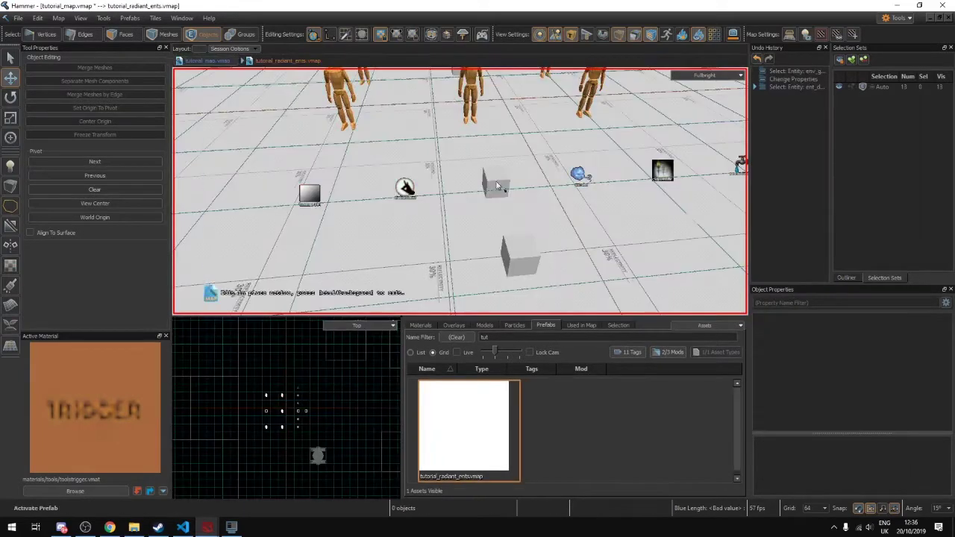
click(497, 186)
scroll(811, 390, down, 6)
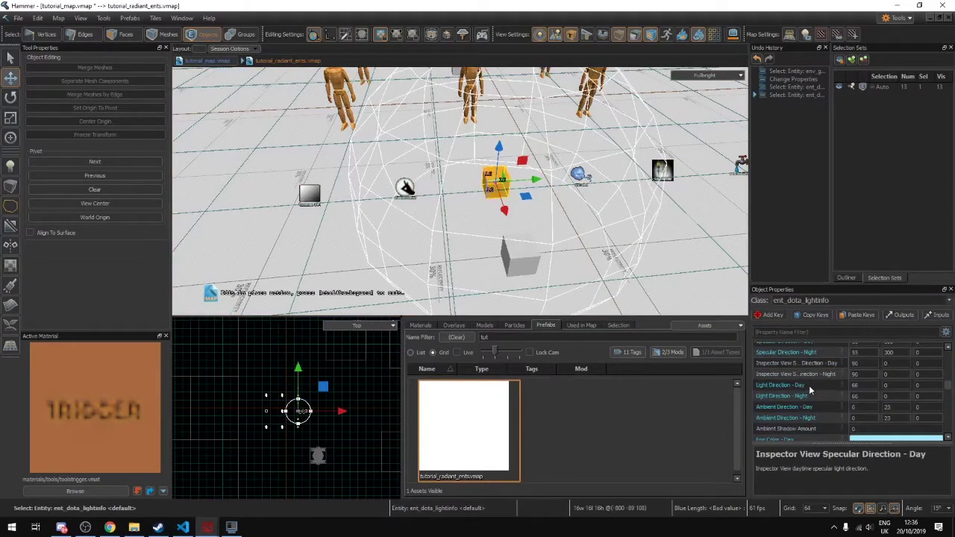
scroll(821, 380, up, 1)
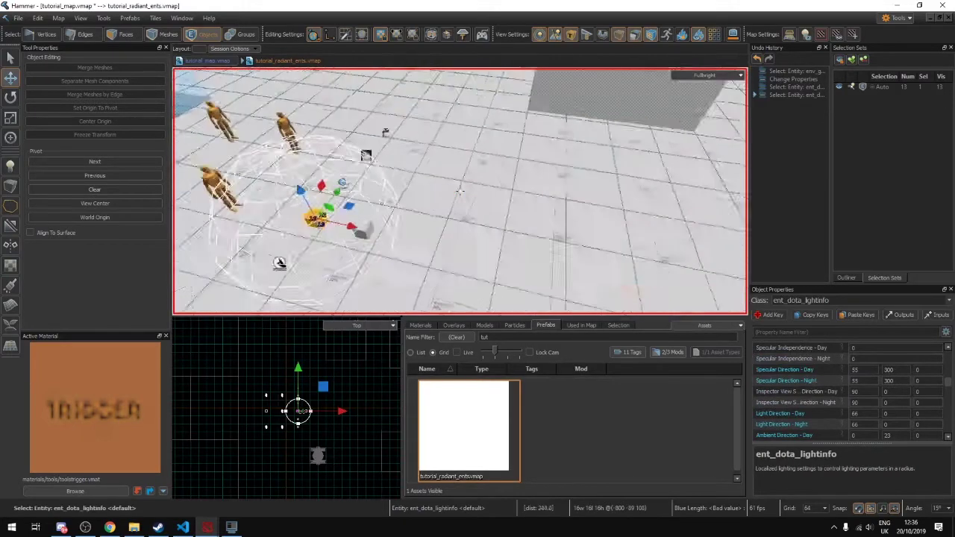
Switch to the running Dota 2 game and walk the hero around the blocks to examine the fog of war and lighting.
right_drag(460, 192, 523, 166)
click(208, 527)
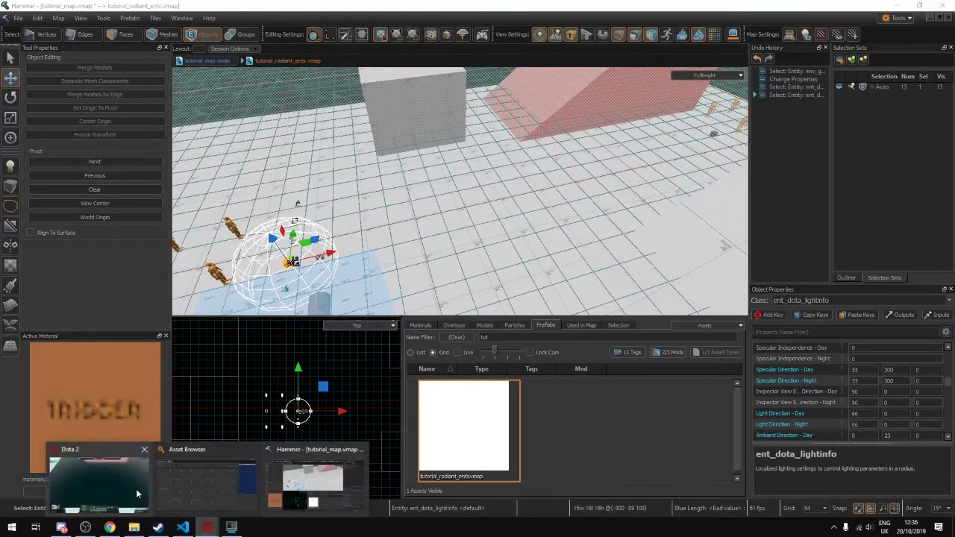
click(137, 494)
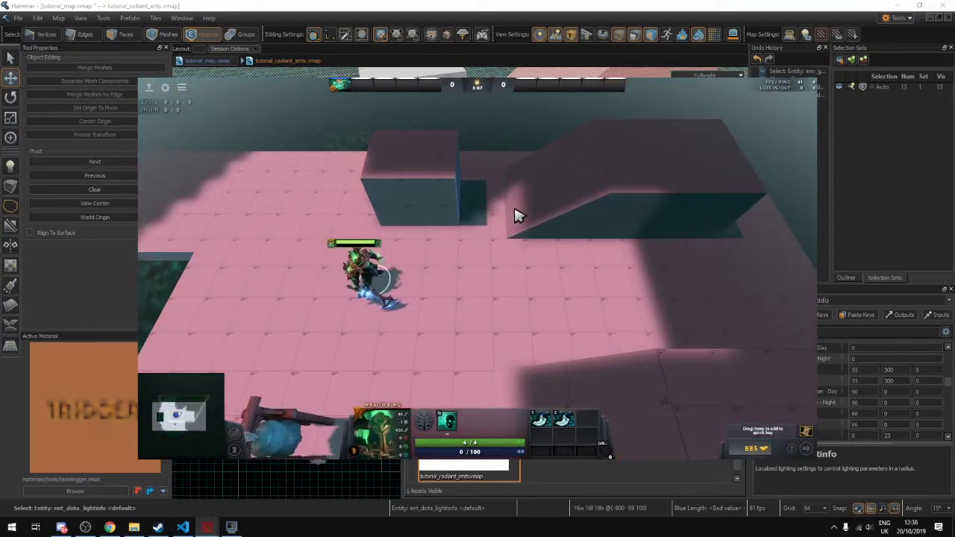
right_click(501, 220)
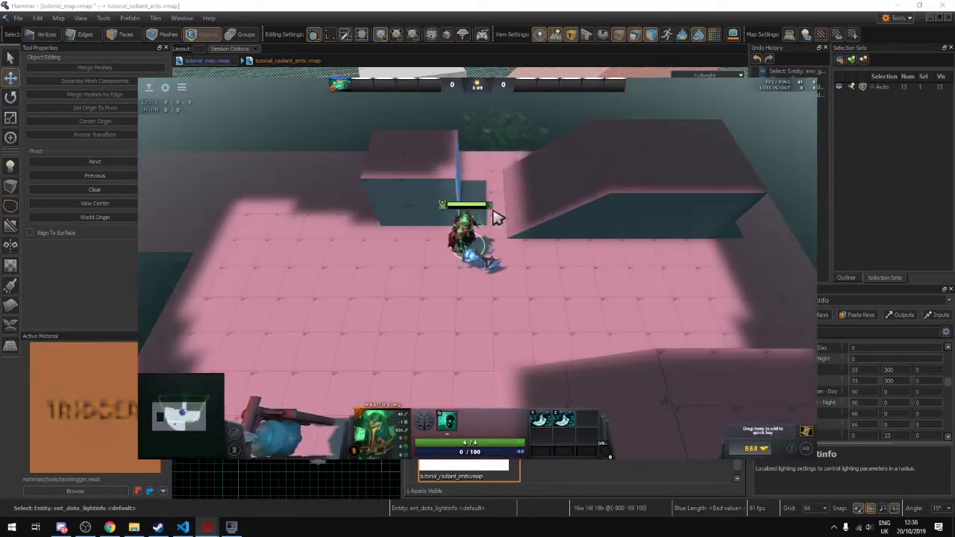
right_click(486, 221)
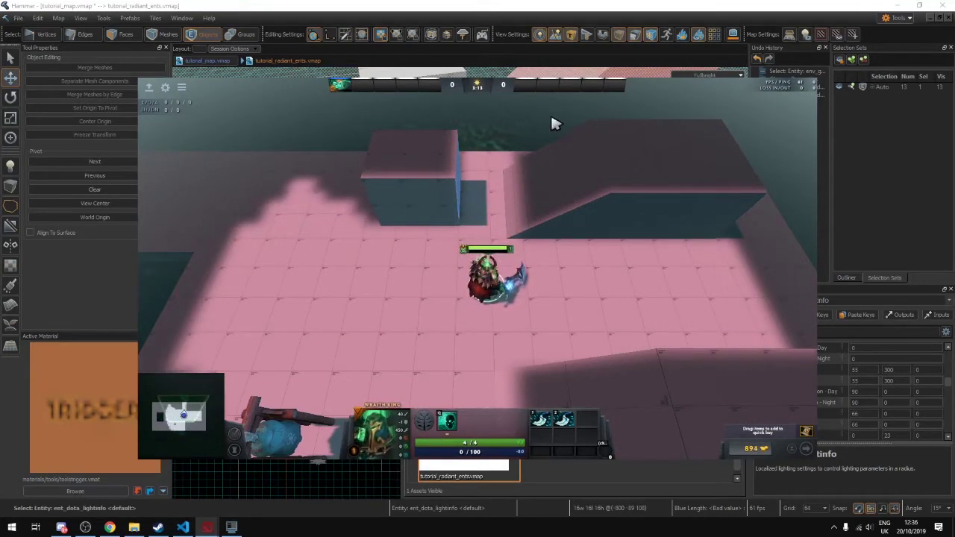
right_click(340, 272)
right_click(399, 288)
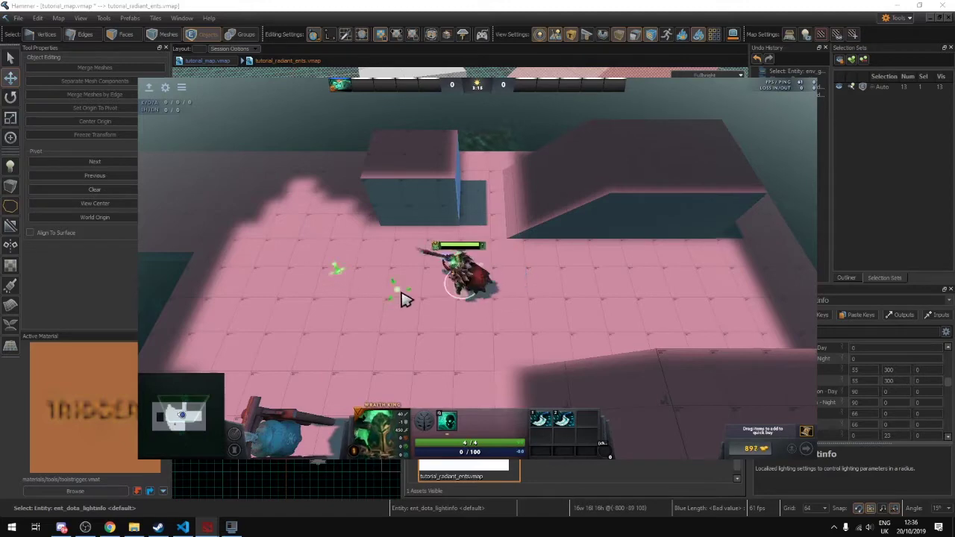
key(alt+Tab)
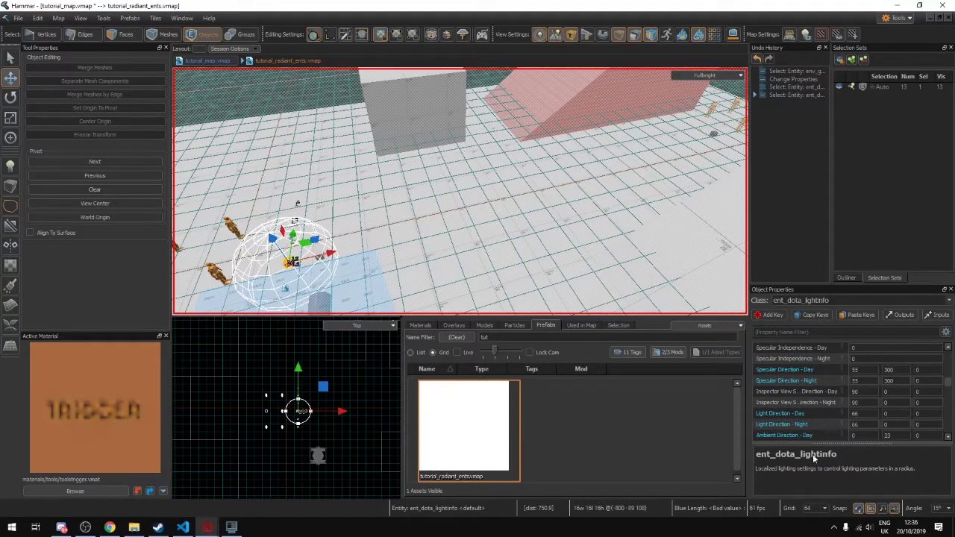
Look through the fog, height fog and FoW settings of the default ent_dota_lightinfo in the radiant entities prefab.
scroll(816, 409, down, 6)
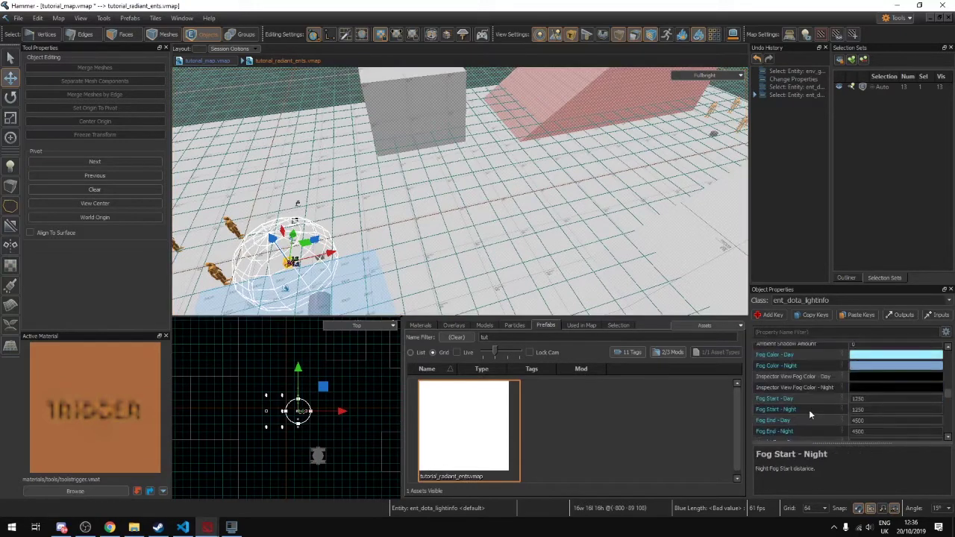
scroll(810, 406, down, 3)
scroll(810, 406, up, 2)
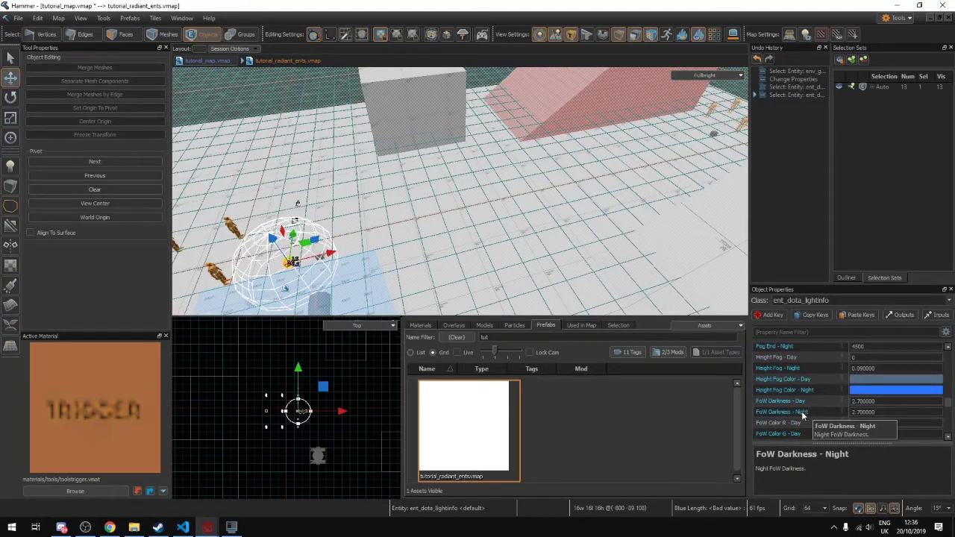
scroll(799, 415, down, 5)
scroll(808, 404, down, 4)
scroll(805, 388, up, 2)
scroll(806, 389, down, 1)
scroll(875, 409, down, 5)
scroll(813, 393, up, 3)
scroll(821, 385, up, 3)
scroll(822, 386, down, 1)
Review the default light info entity's ambient and shadow scales, then its day and night FoW darkness and color values.
scroll(822, 389, up, 4)
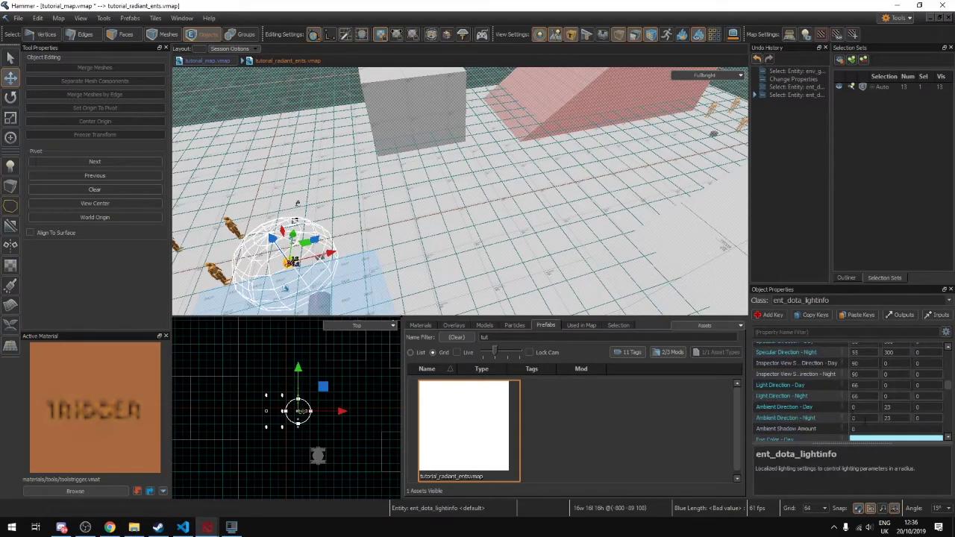
scroll(869, 407, up, 3)
scroll(857, 399, up, 2)
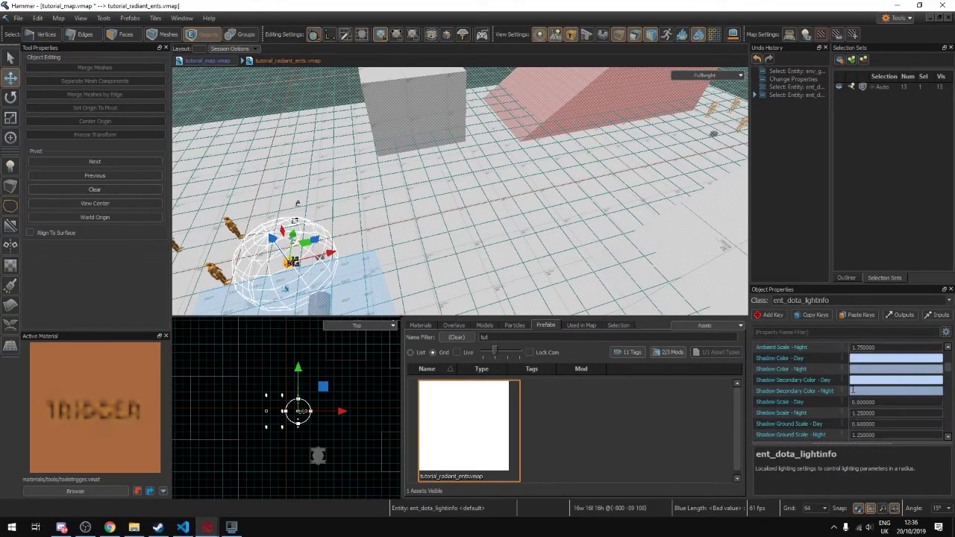
scroll(856, 401, up, 3)
scroll(841, 387, down, 6)
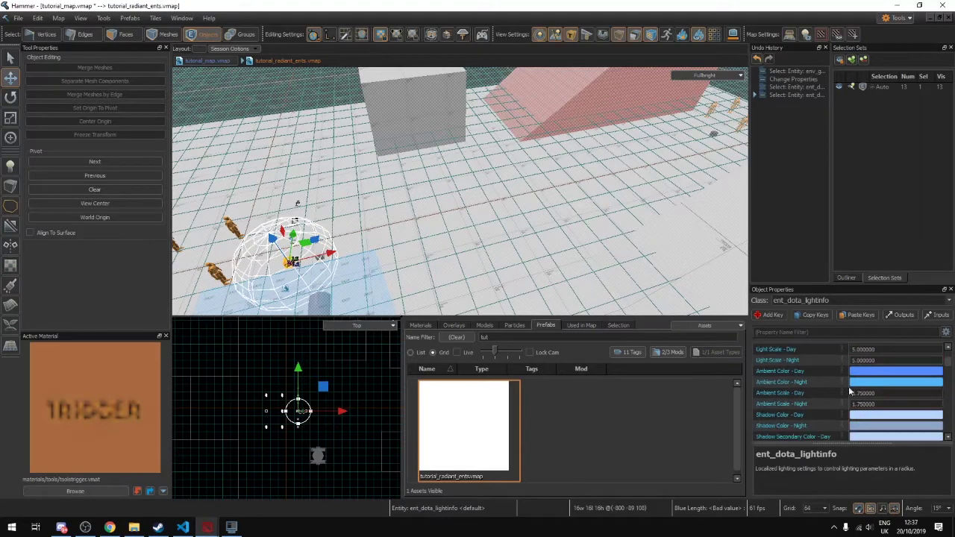
scroll(844, 379, down, 3)
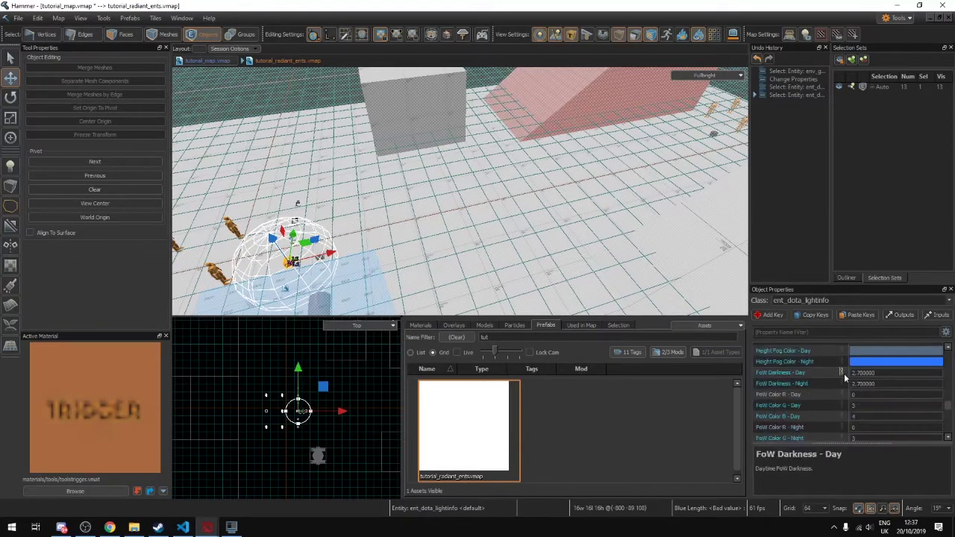
scroll(844, 387, down, 2)
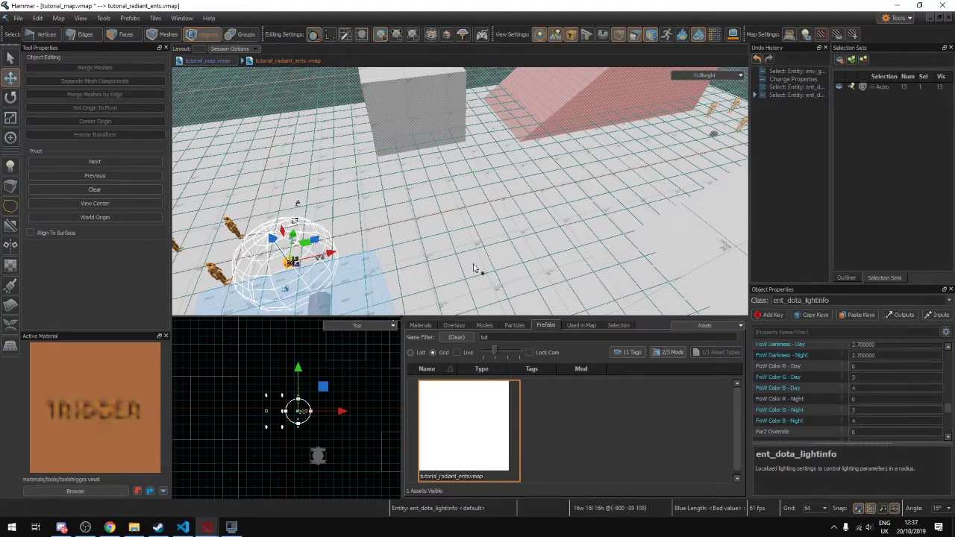
Save and build tutorial_map, then walk the hero to the map's far corner to check the local lighting in game.
key(F9)
click(409, 401)
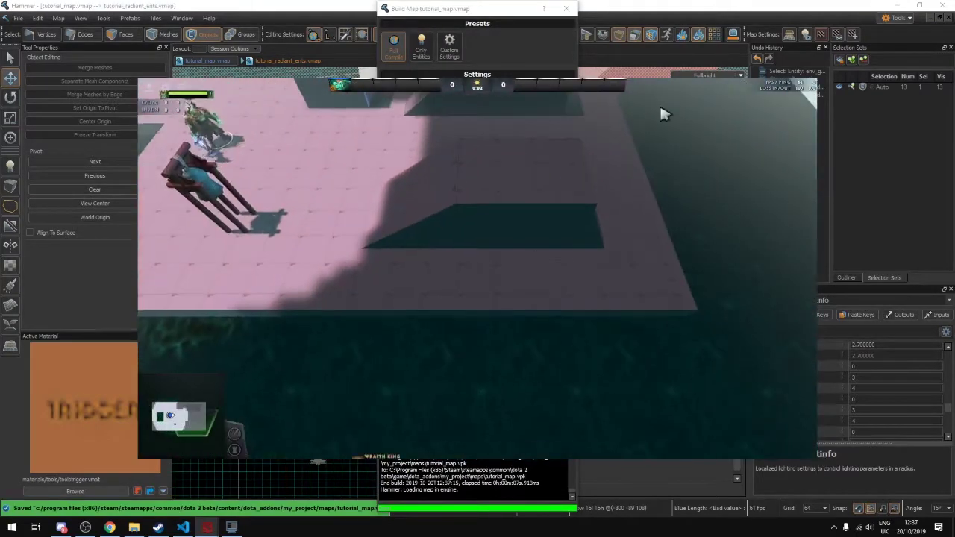
right_click(556, 259)
right_click(603, 184)
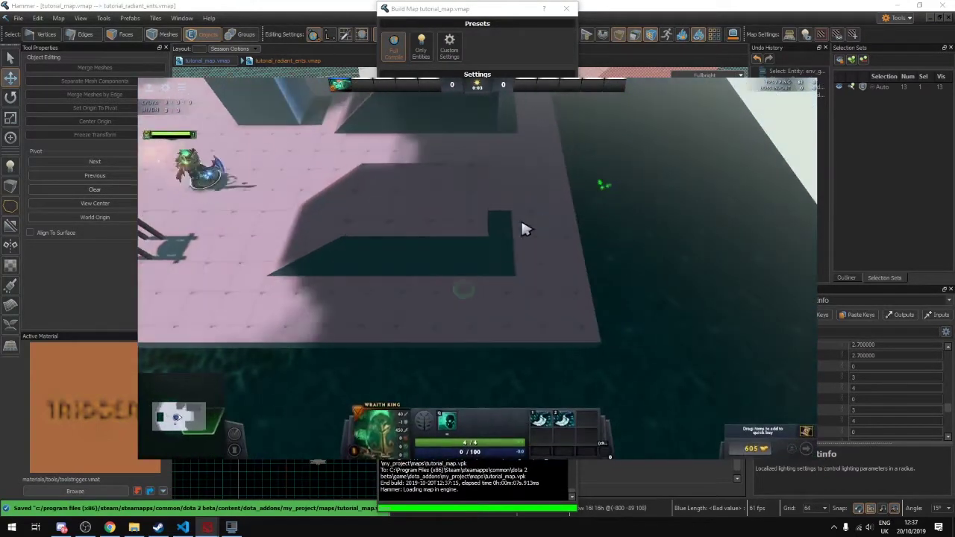
right_click(503, 287)
right_click(530, 289)
right_click(552, 289)
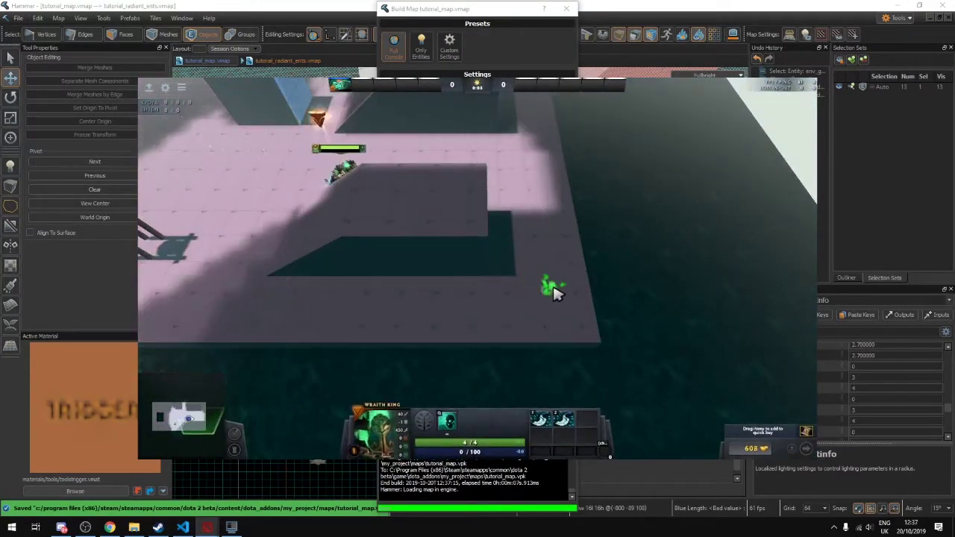
right_click(570, 292)
right_click(557, 293)
right_click(518, 296)
right_click(572, 300)
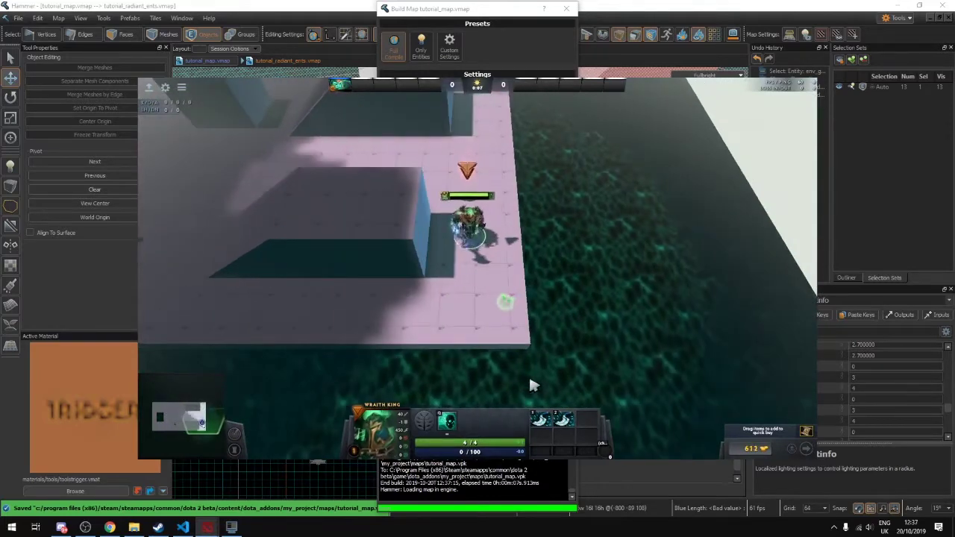
right_click(472, 277)
right_click(383, 265)
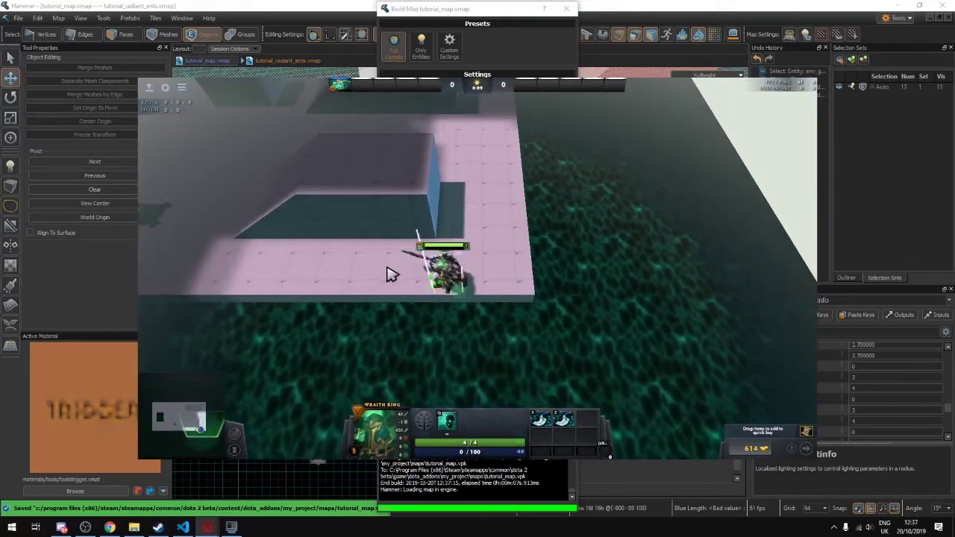
right_click(450, 265)
right_click(468, 248)
right_click(512, 270)
Return to Hammer, close the build dialog and check the Inner and Outer Radius of the default ent_dota_lightinfo.
key(alt+Tab)
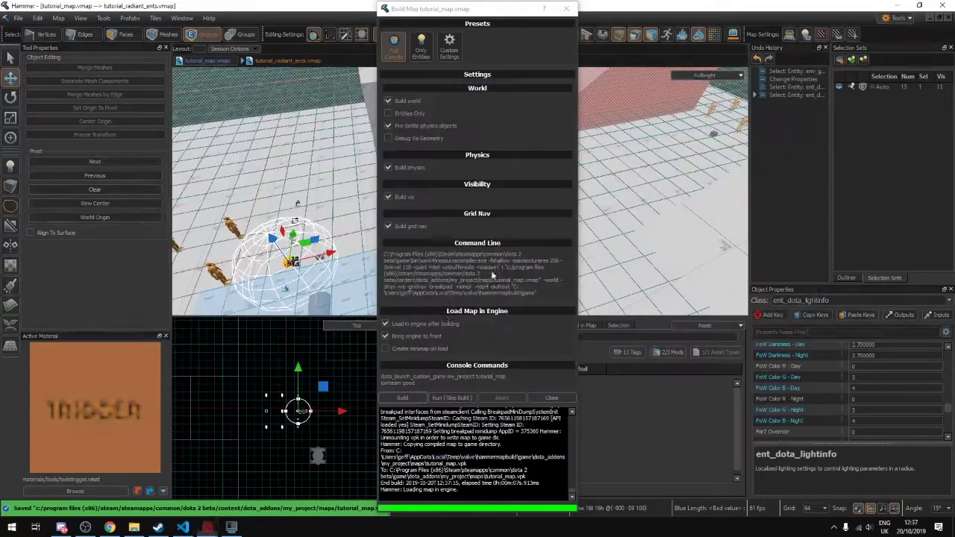
click(550, 398)
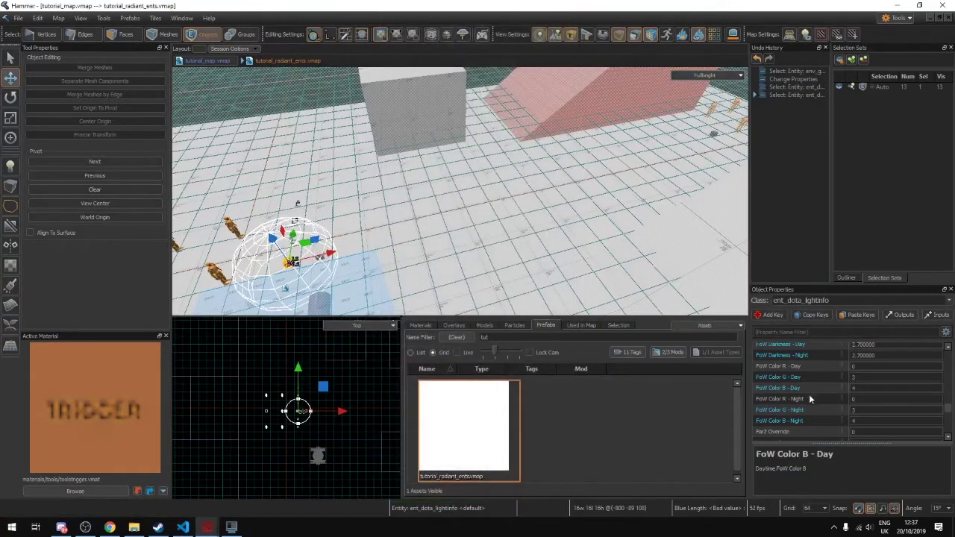
scroll(811, 400, down, 2)
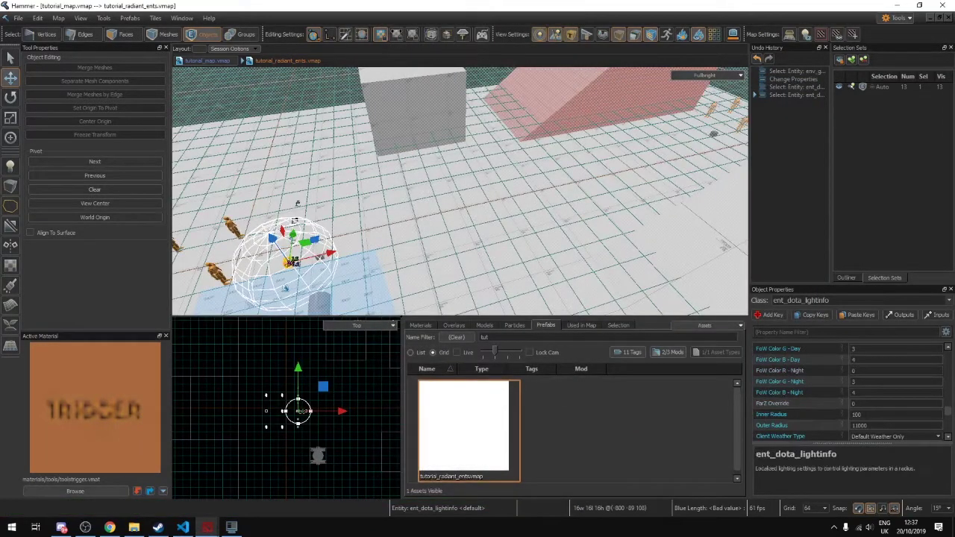
Return to tutorial_map and set the corner ent_dota_lightinfo's Inner Radius to 100, also giving it a larger Outer Radius.
key(z)
key(w)
key(z)
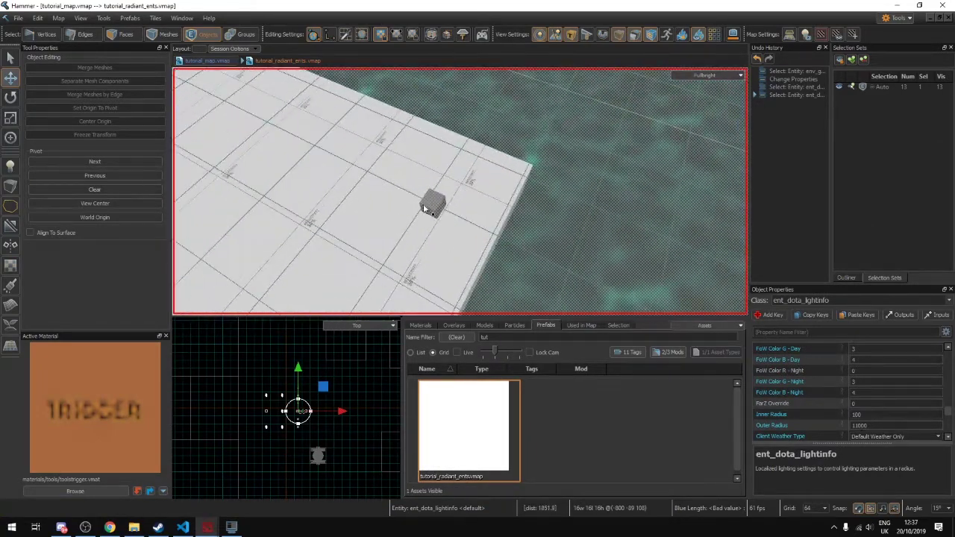
click(435, 204)
click(208, 62)
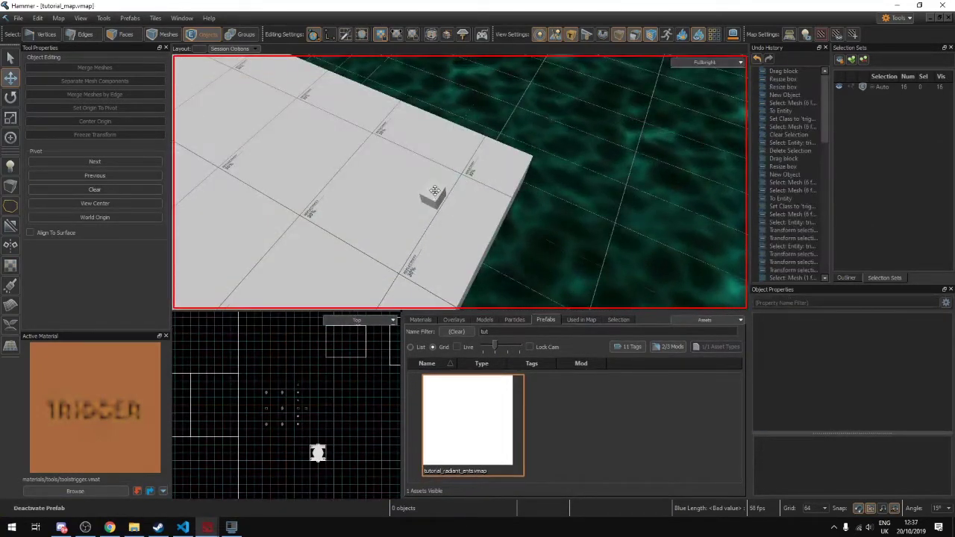
click(450, 191)
scroll(818, 393, down, 10)
scroll(833, 400, down, 5)
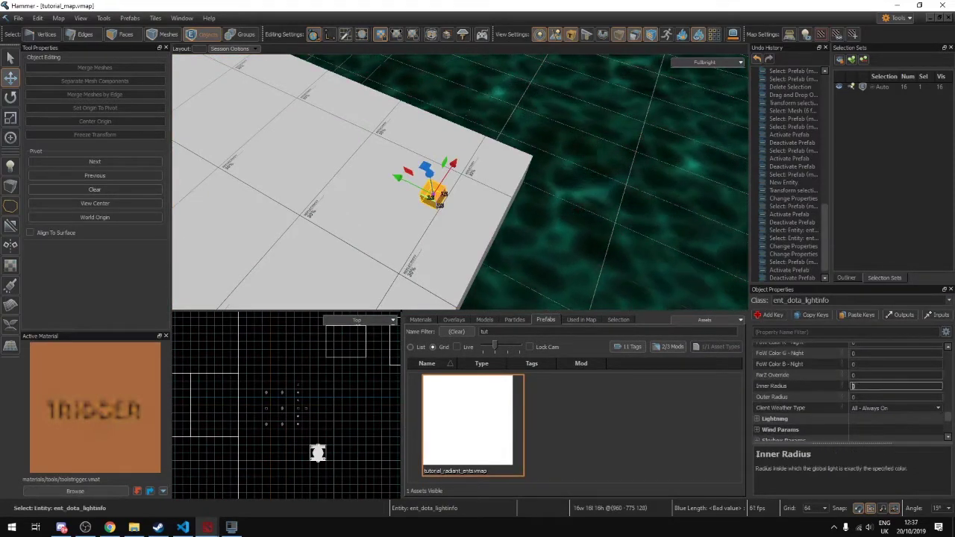
key(Tab)
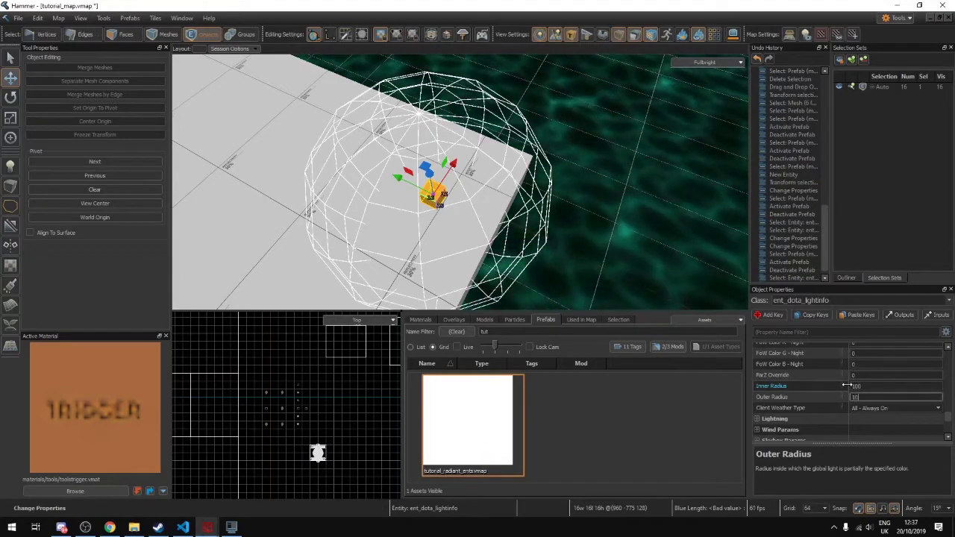
click(514, 245)
Reselect the corner ent_dota_lightinfo and examine how far its radius spheres reach across the map.
scroll(465, 229, down, 1)
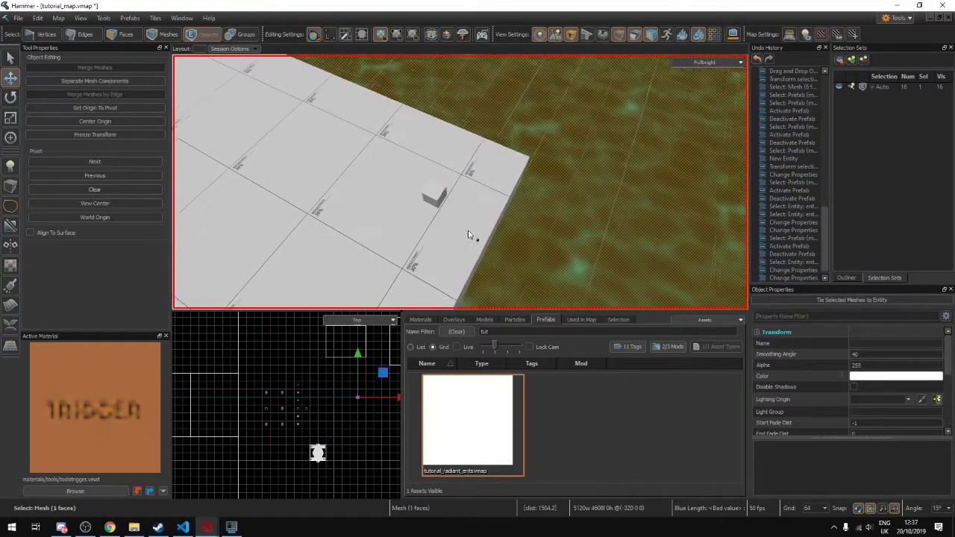
click(433, 210)
click(440, 195)
key(s)
right_drag(442, 197, 440, 146)
key(s)
right_drag(461, 182, 381, 193)
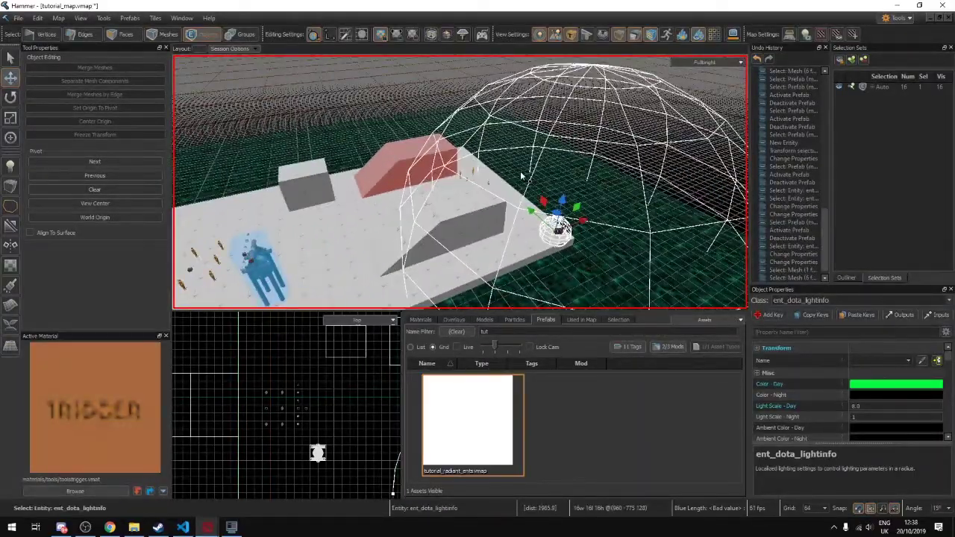
Save tutorial_map and run a full build that loads it in Dota 2.
key(F9)
click(407, 398)
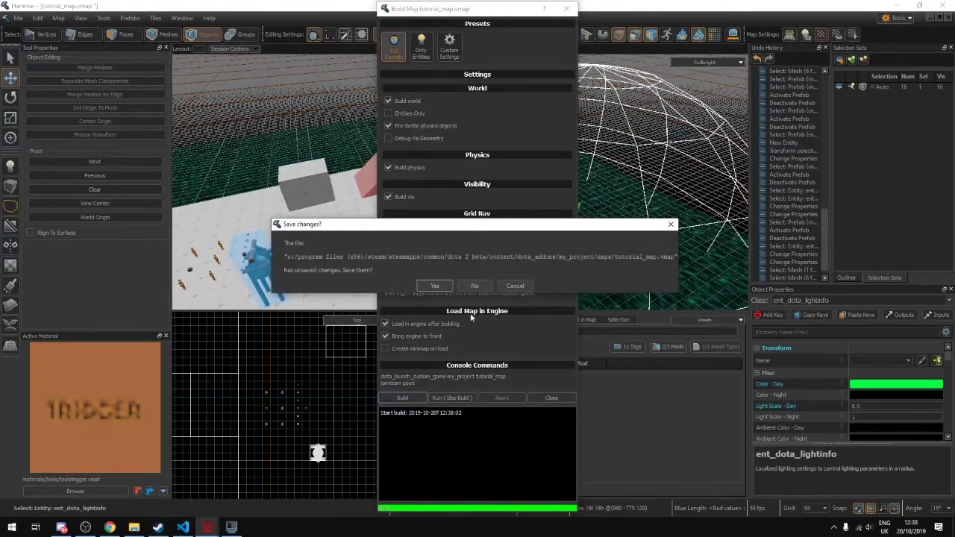
click(434, 287)
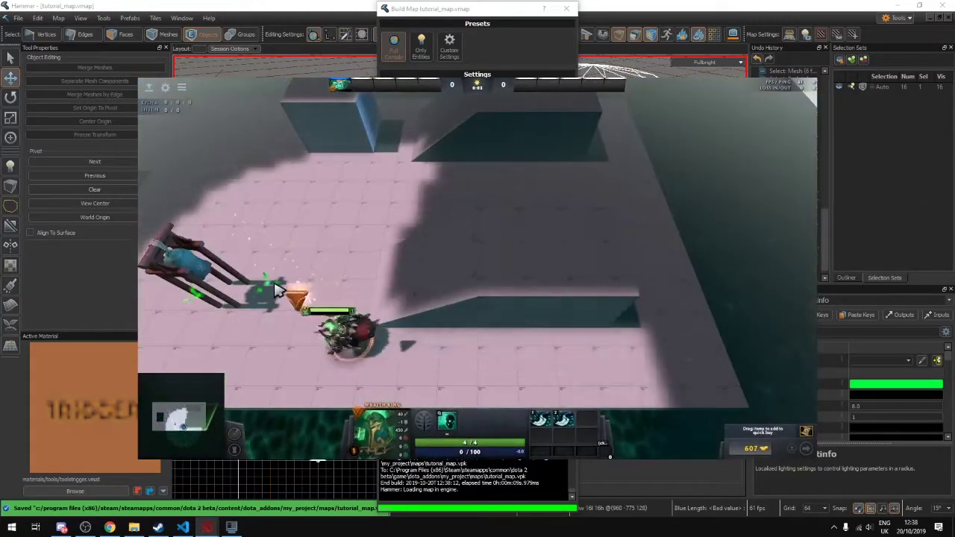
Walk the hero from the spawn area to the map corner to examine the green light info's effect on the lighting.
right_click(249, 198)
right_click(318, 222)
right_click(283, 228)
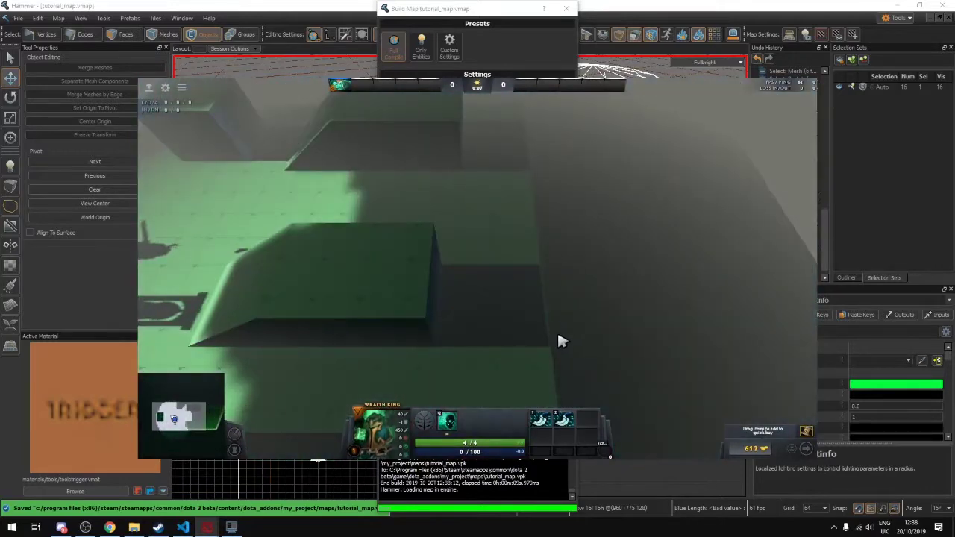
right_click(447, 336)
right_click(411, 348)
right_click(437, 350)
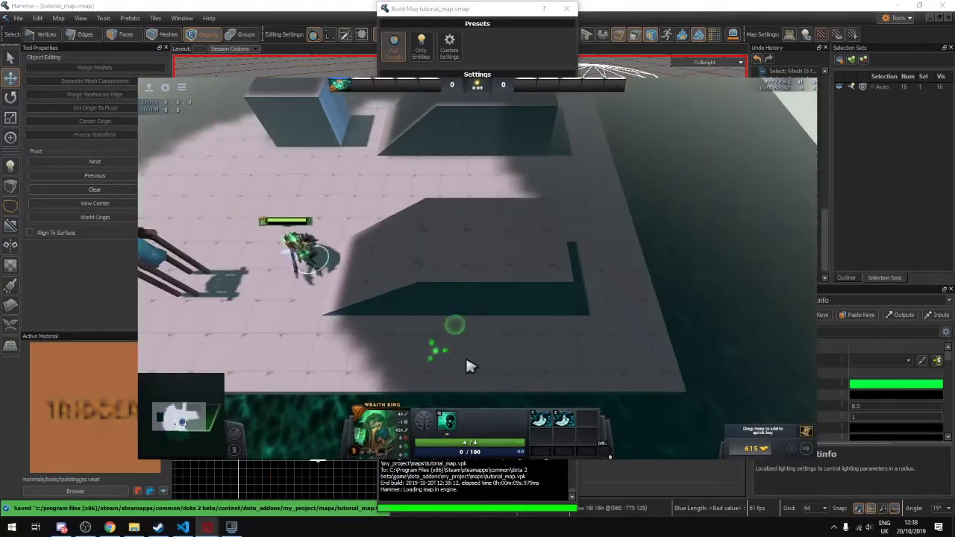
right_click(532, 351)
right_click(594, 353)
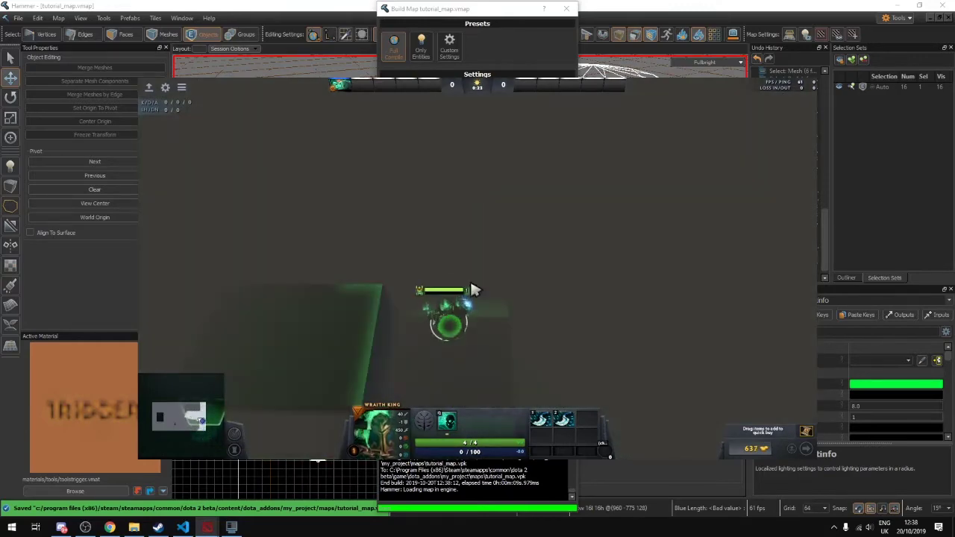
right_click(445, 199)
right_click(449, 286)
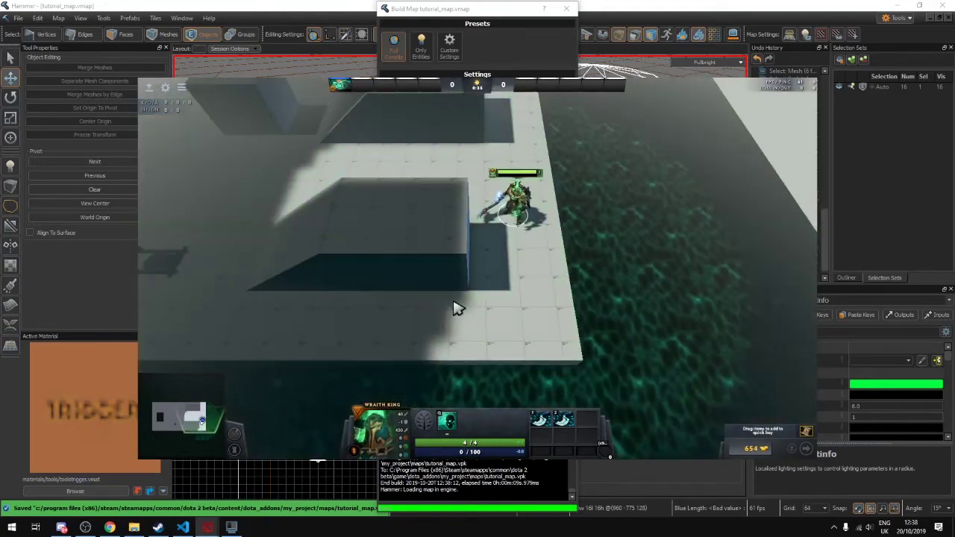
Walk the hero out of the corner along the map edge and back over the ramp to compare the lighting transition.
right_click(506, 321)
right_click(486, 324)
right_click(390, 326)
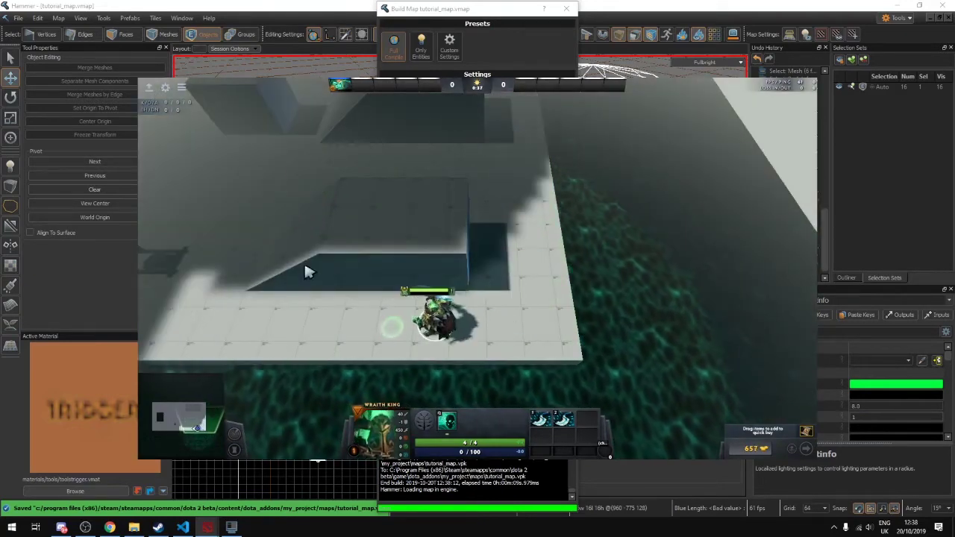
right_click(605, 339)
right_click(657, 328)
right_click(569, 326)
right_click(518, 321)
right_click(421, 318)
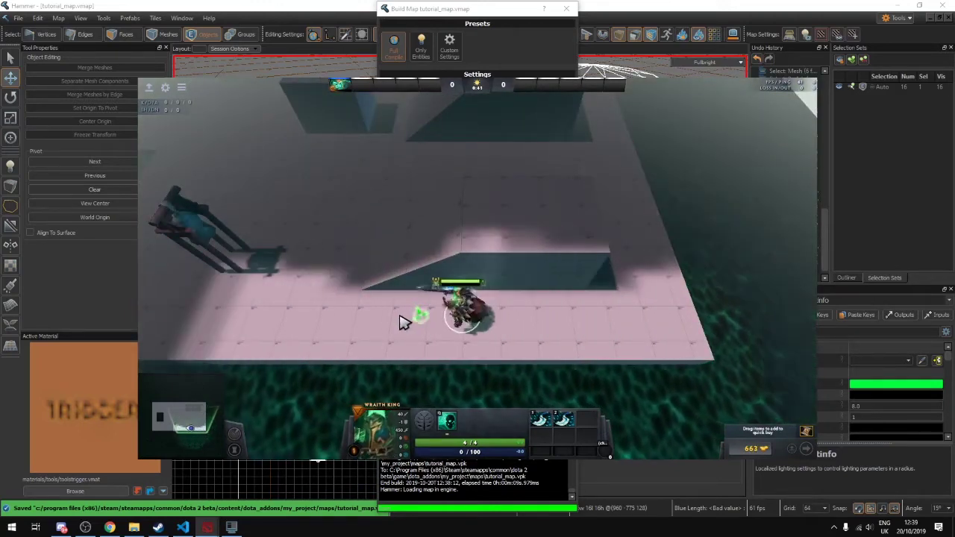
right_click(354, 294)
right_click(389, 237)
right_click(512, 222)
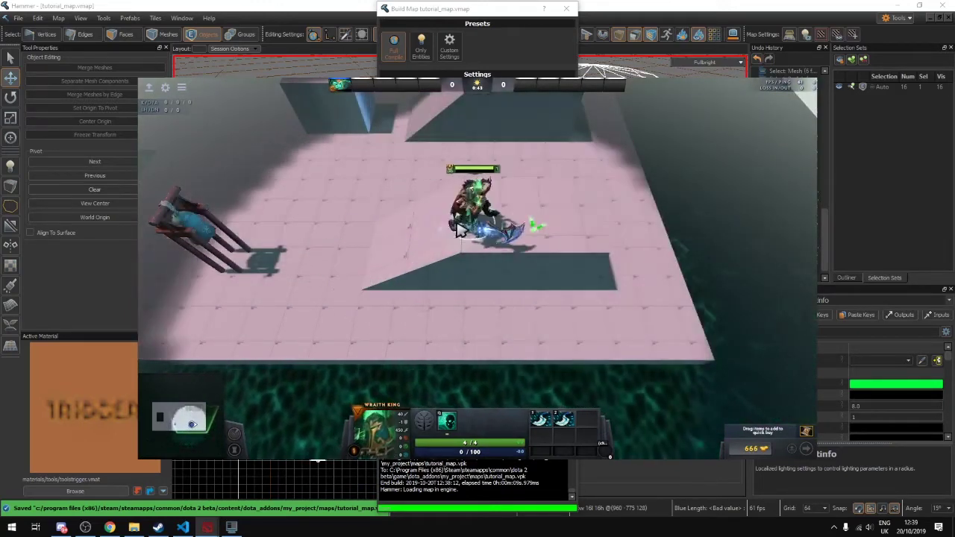
right_click(496, 277)
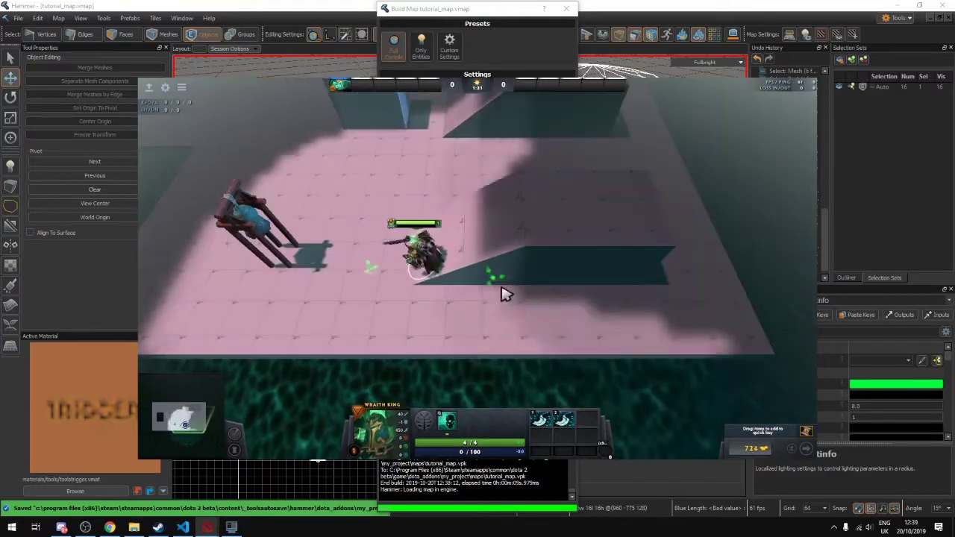
Walk the hero into the corner area once more and back up the ramp to recheck the light blending between radii.
right_click(524, 297)
right_click(569, 313)
right_click(525, 313)
right_click(554, 314)
right_click(573, 316)
right_click(564, 314)
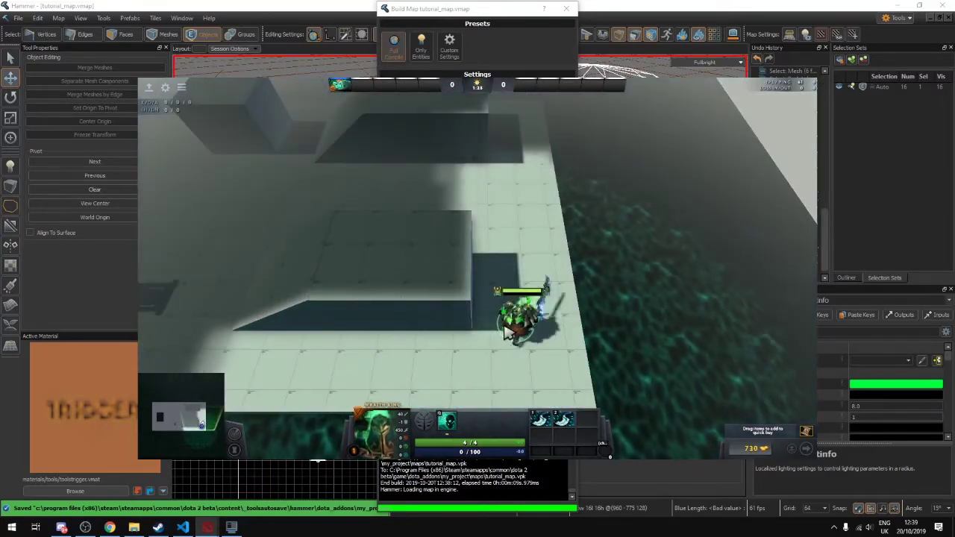
right_click(340, 363)
right_click(238, 330)
right_click(225, 307)
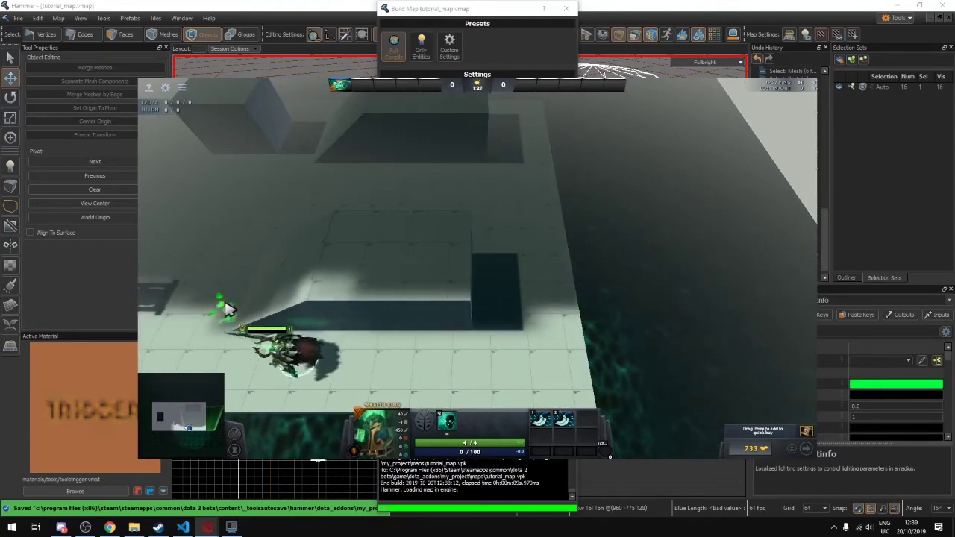
right_click(235, 252)
right_click(253, 243)
right_click(377, 259)
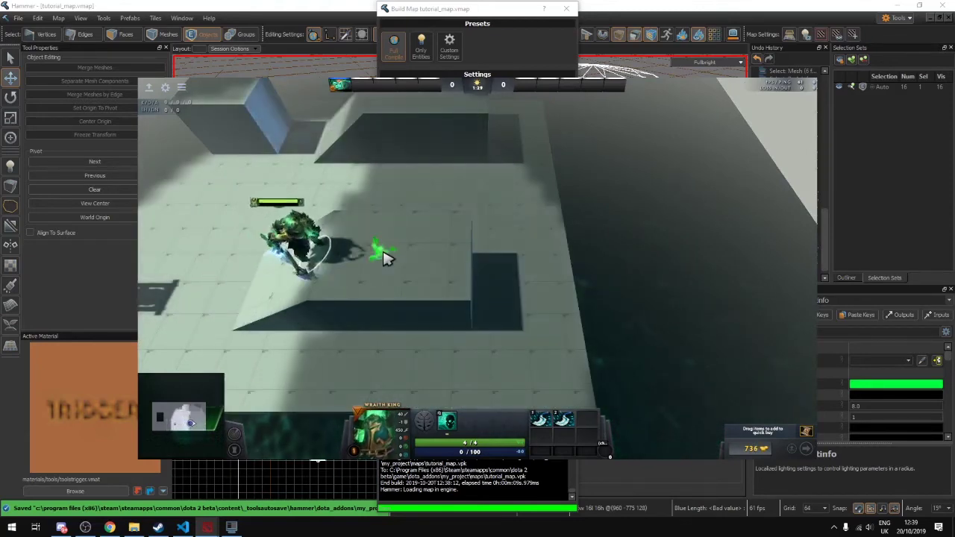